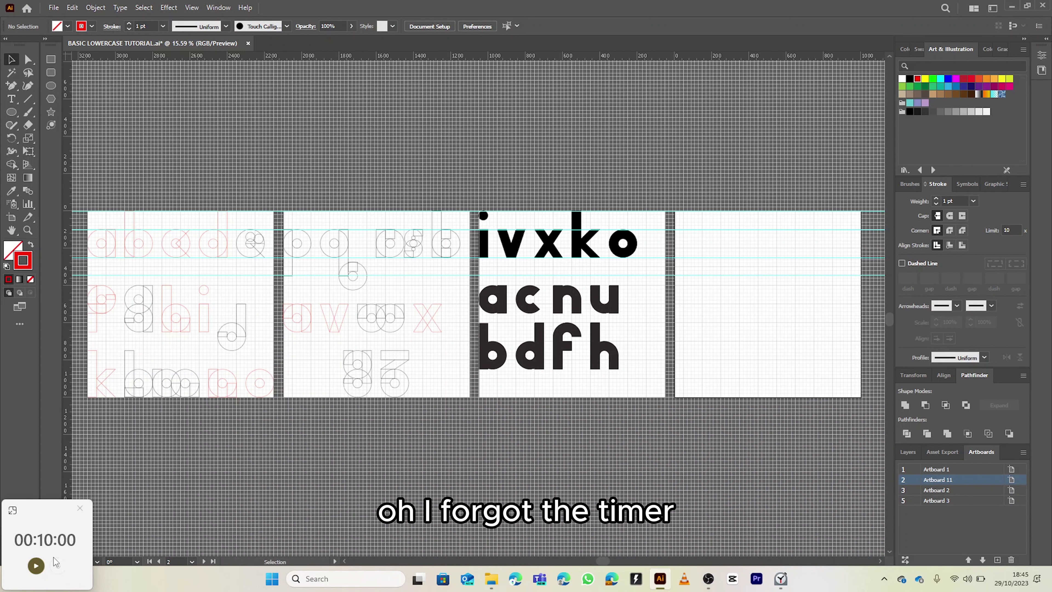
Start the ten-minute countdown timer
click(35, 565)
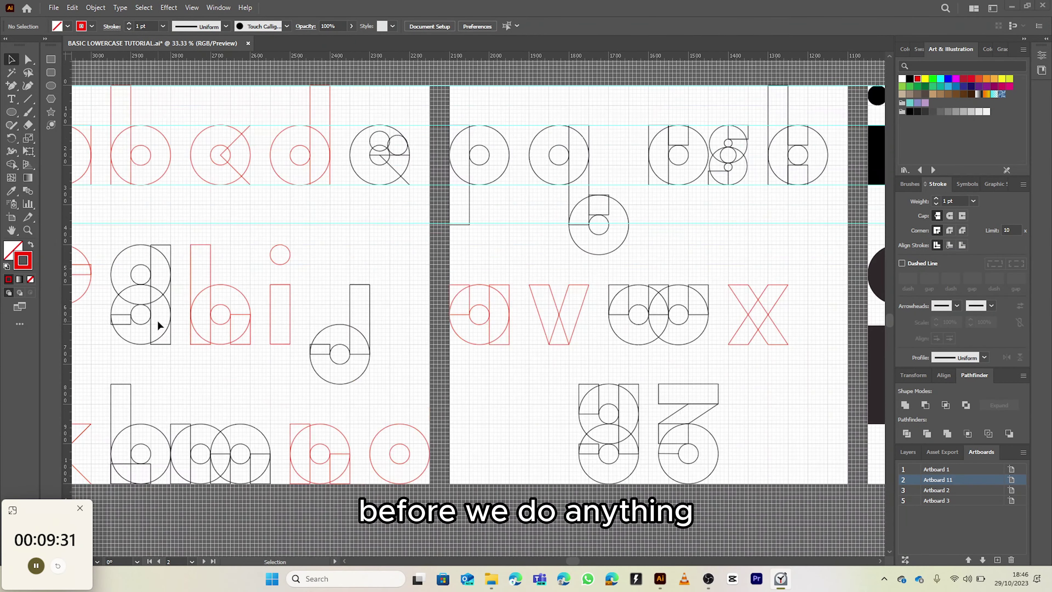
Move the whole g construction outline down 100 px on the first artboard and deselect it
scroll(157, 320, up, 2)
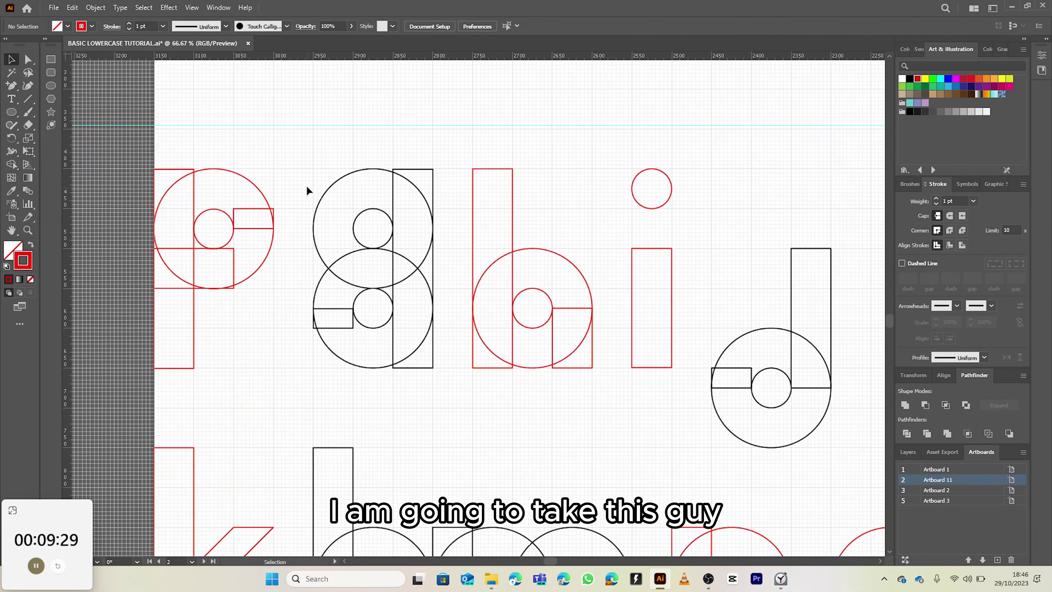
drag(307, 191, 433, 377)
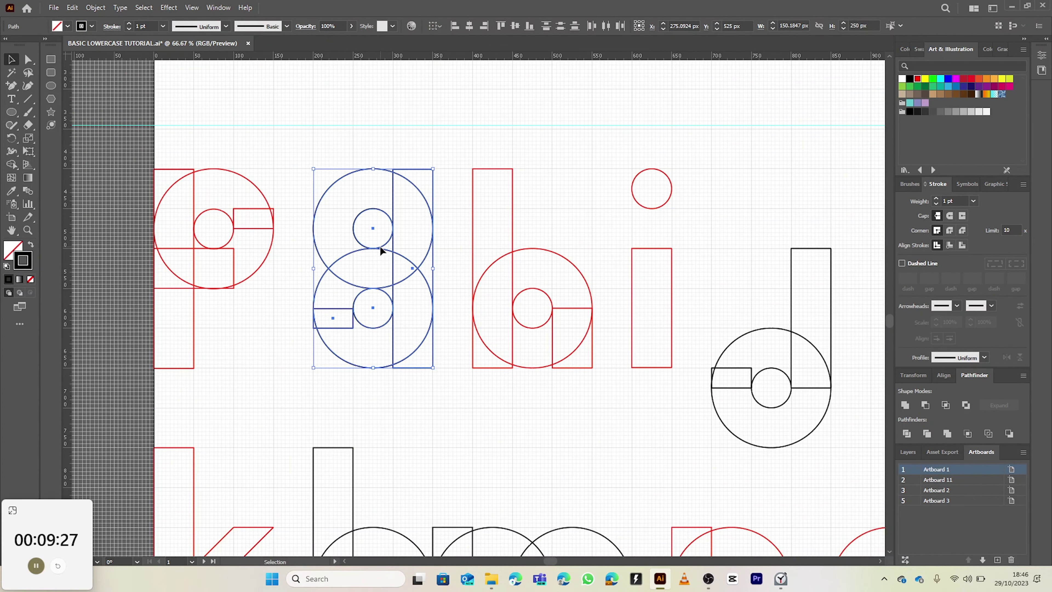
drag(379, 246, 375, 328)
scroll(376, 329, down, 4)
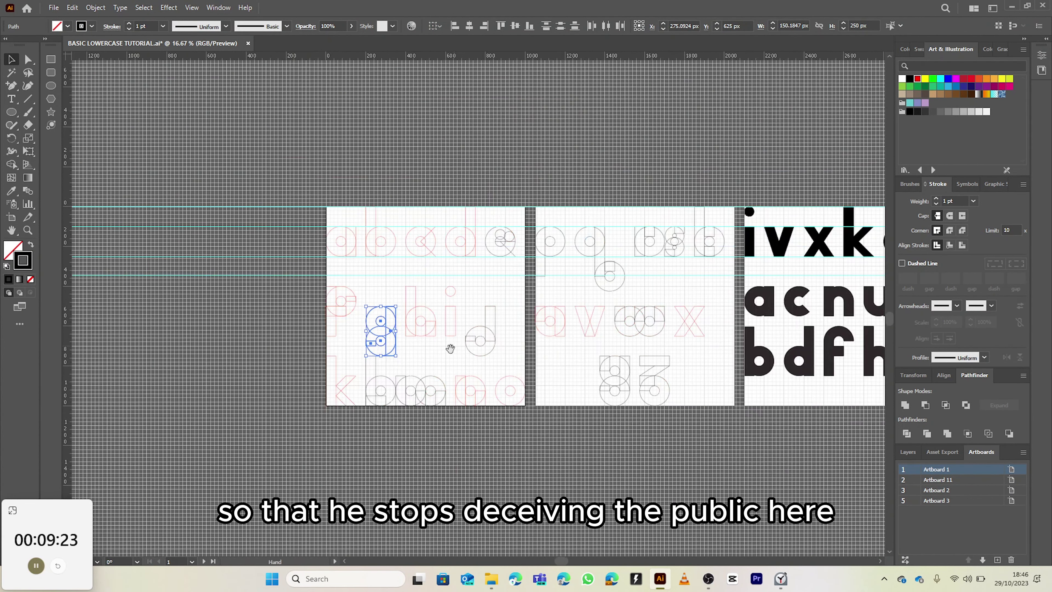
click(447, 355)
Look over the construction outlines and finished letters across the four artboards
scroll(446, 357, down, 1)
scroll(406, 317, right, 3)
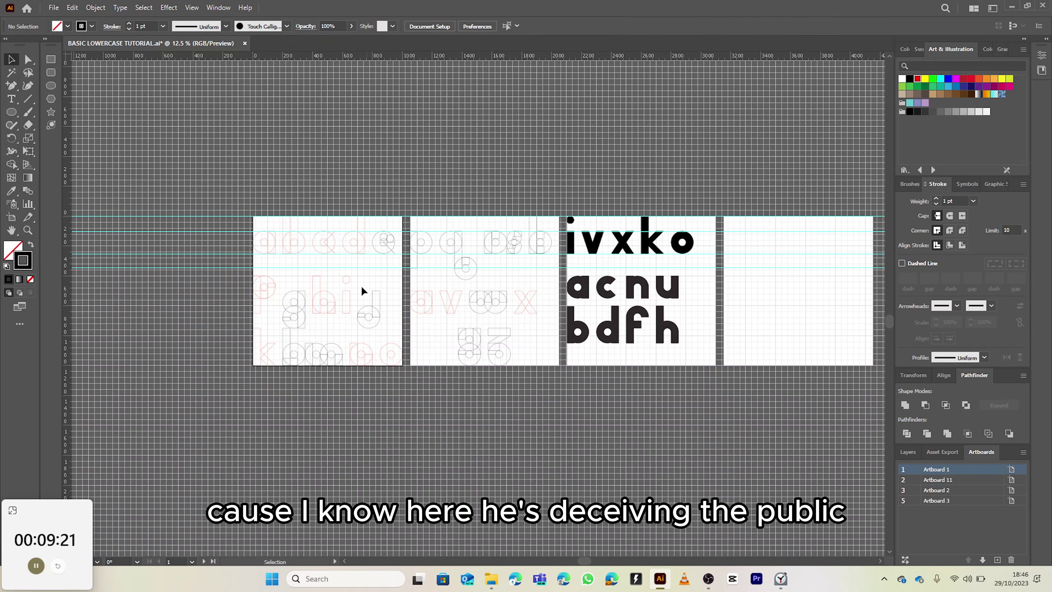
scroll(383, 324, up, 1)
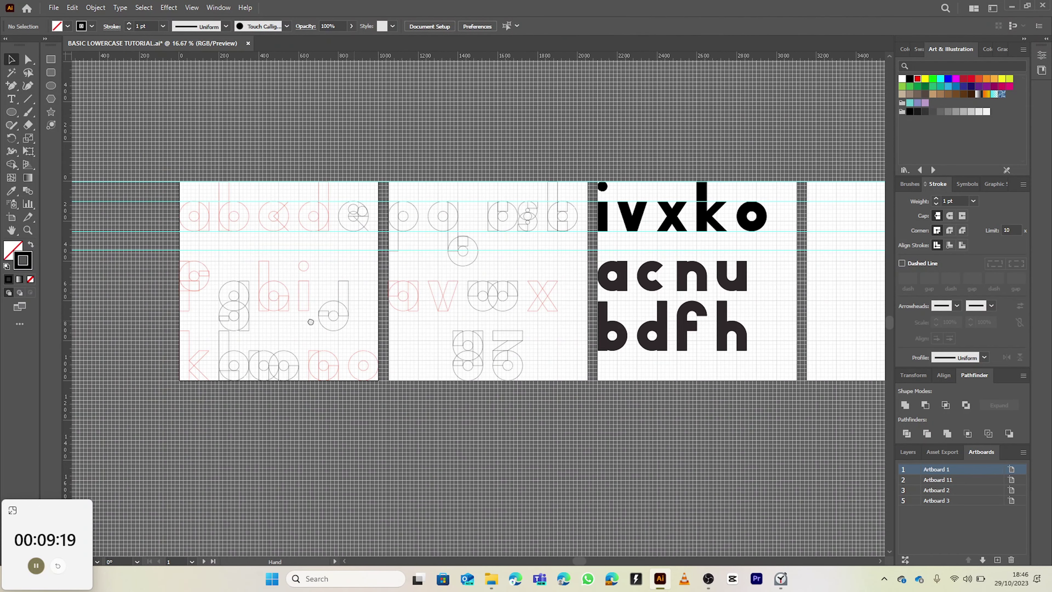
scroll(203, 299, right, 3)
scroll(224, 286, up, 1)
scroll(223, 286, down, 1)
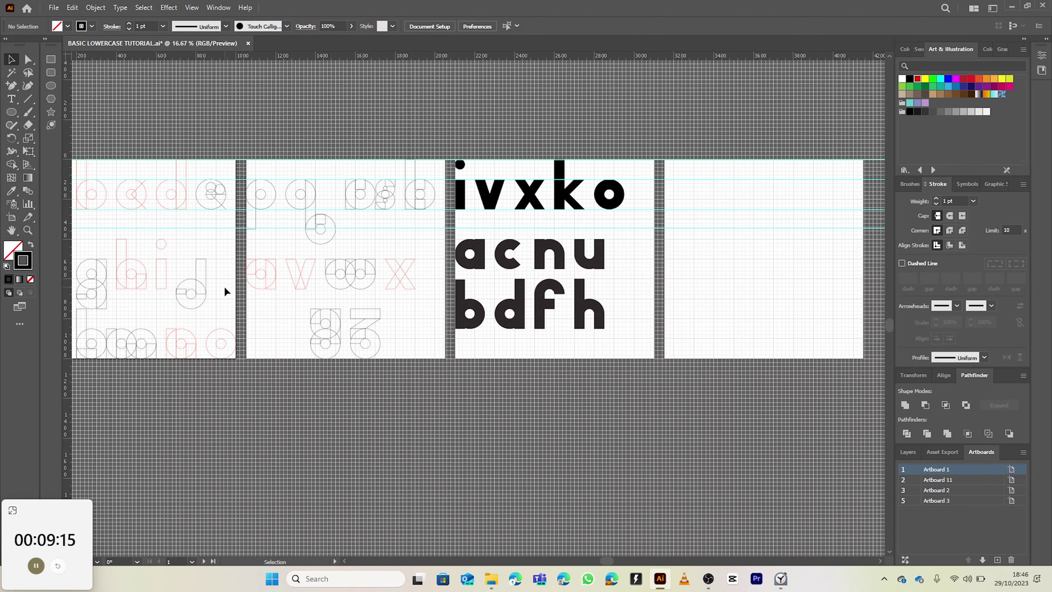
drag(216, 306, 277, 287)
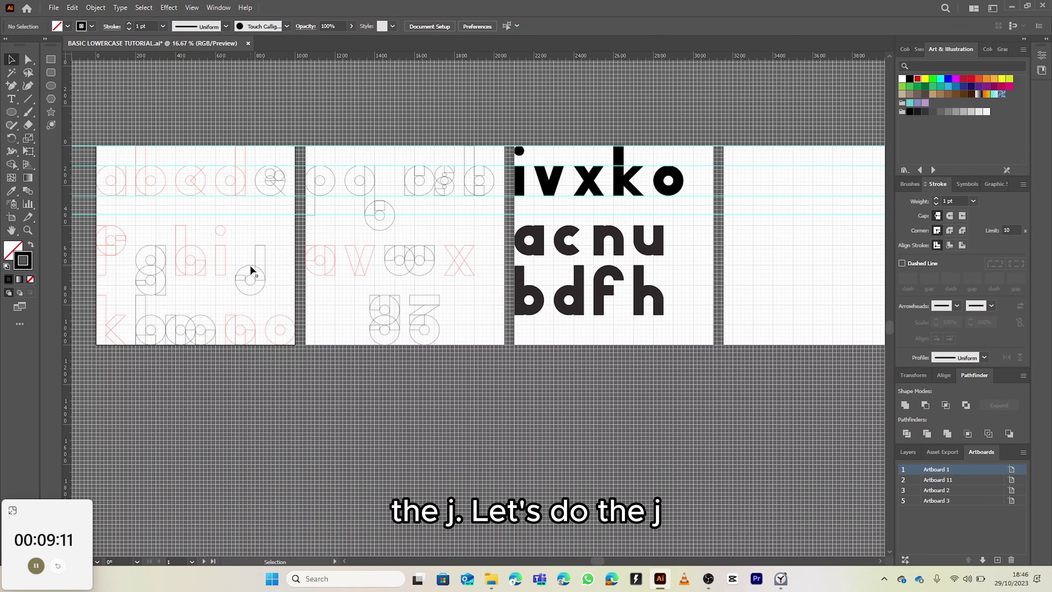
drag(613, 227, 468, 232)
scroll(290, 273, up, 1)
Colour the stroke of the whole j construction outline red and deselect it
drag(222, 282, 450, 252)
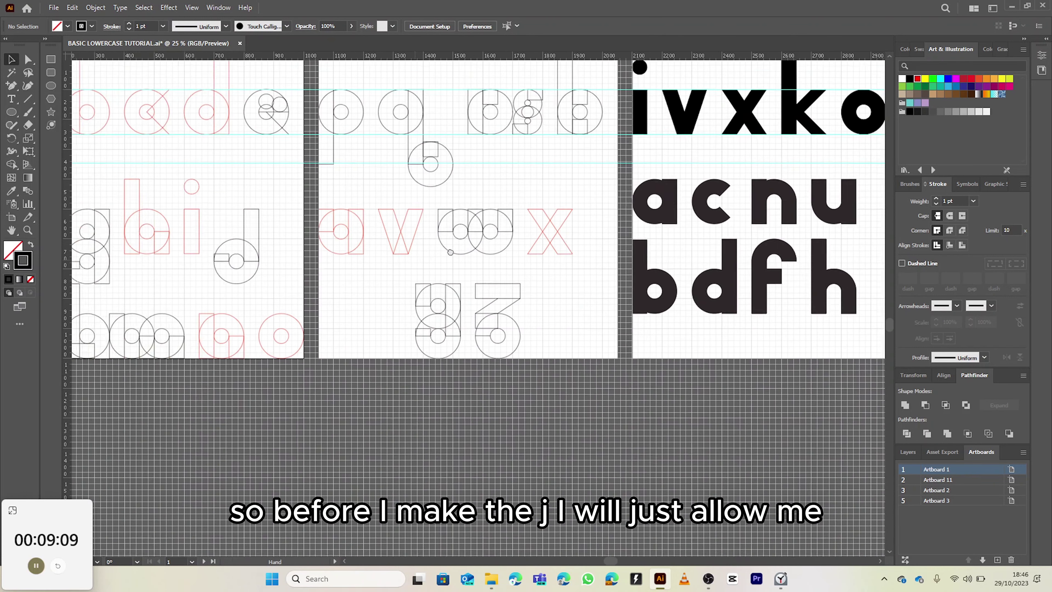
scroll(232, 277, up, 2)
drag(207, 161, 305, 289)
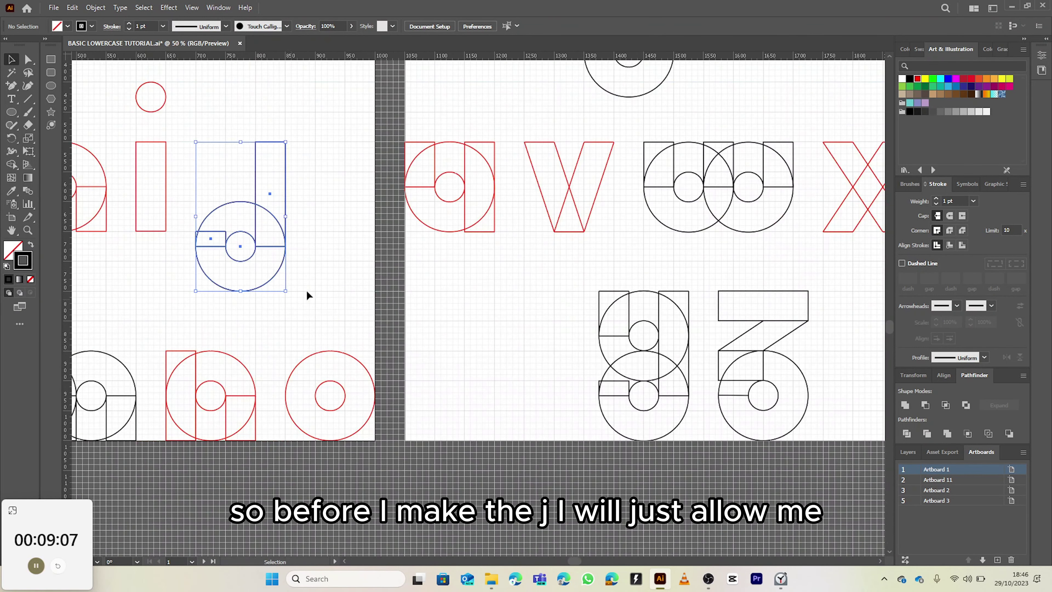
click(917, 79)
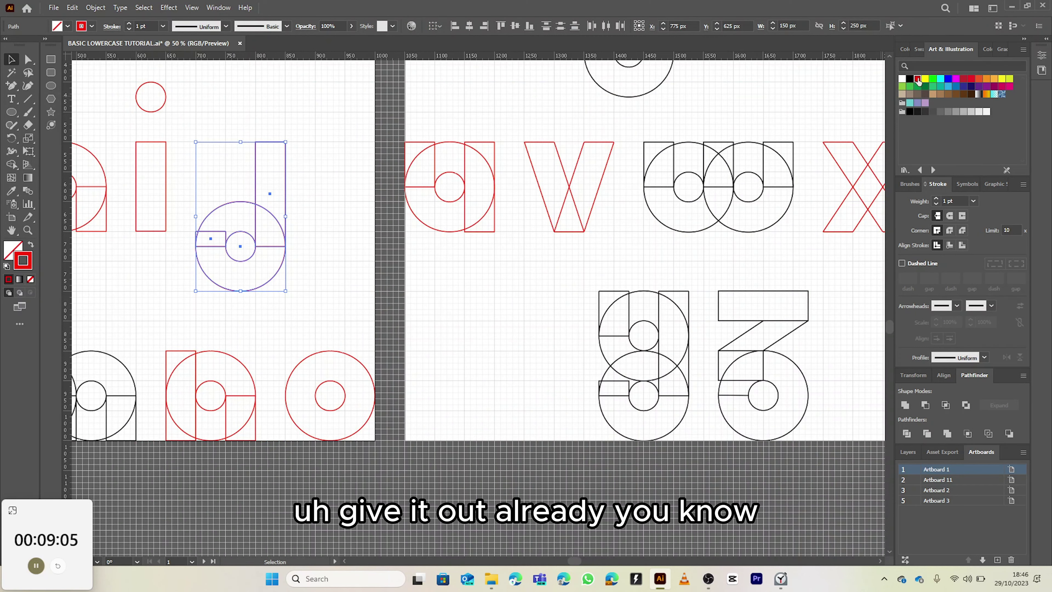
click(359, 200)
Reset the fill and stroke to their defaults, and set the fill to none
scroll(592, 172, down, 2)
scroll(591, 172, right, 6)
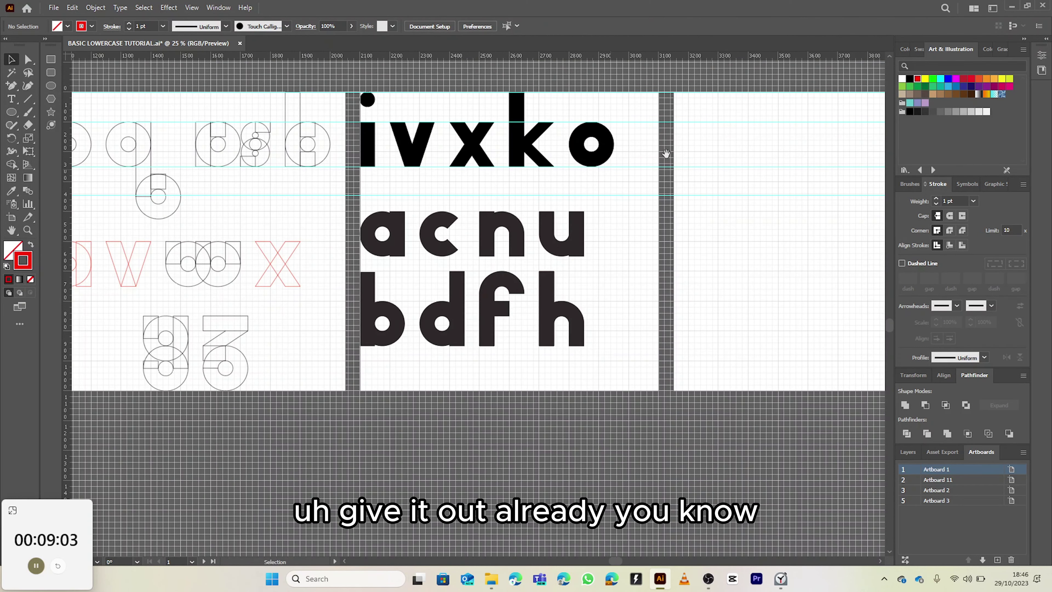
click(592, 172)
click(7, 266)
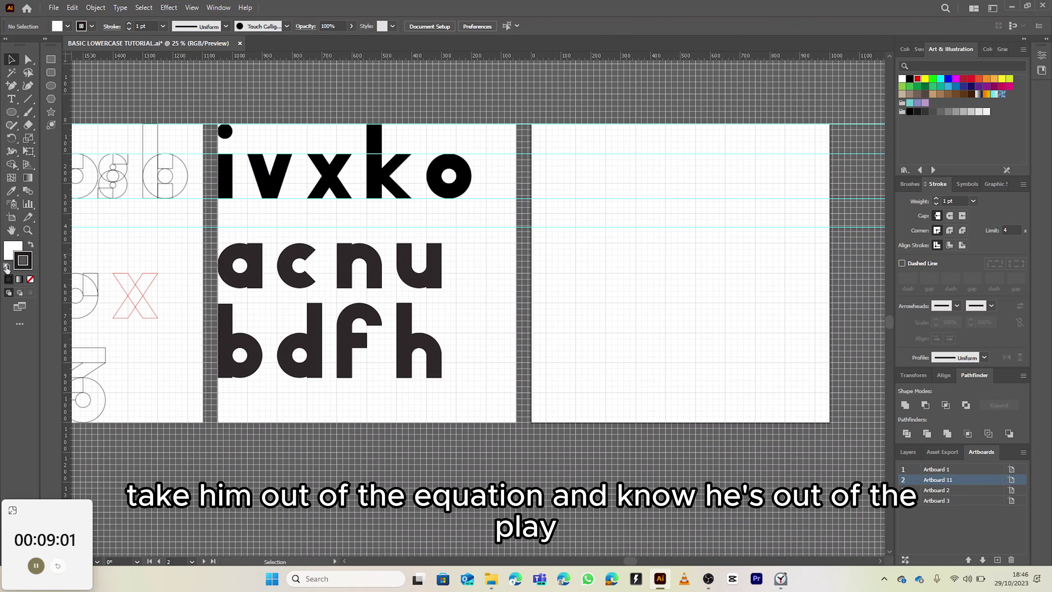
click(19, 249)
click(30, 280)
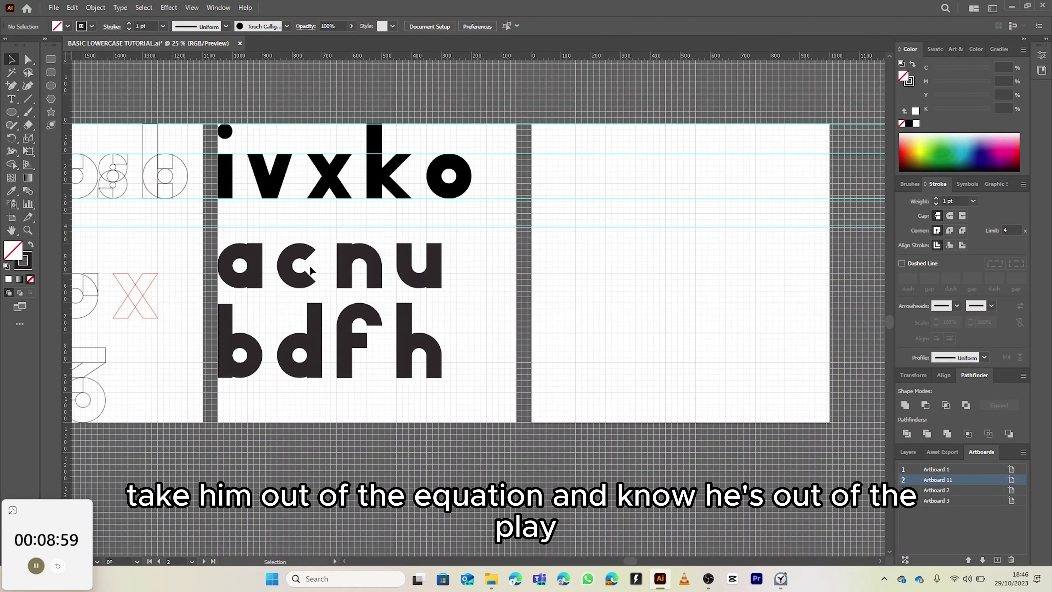
Examine the empty fourth artboard and the horizontal guides that cross it
scroll(305, 266, down, 1)
scroll(305, 235, left, 2)
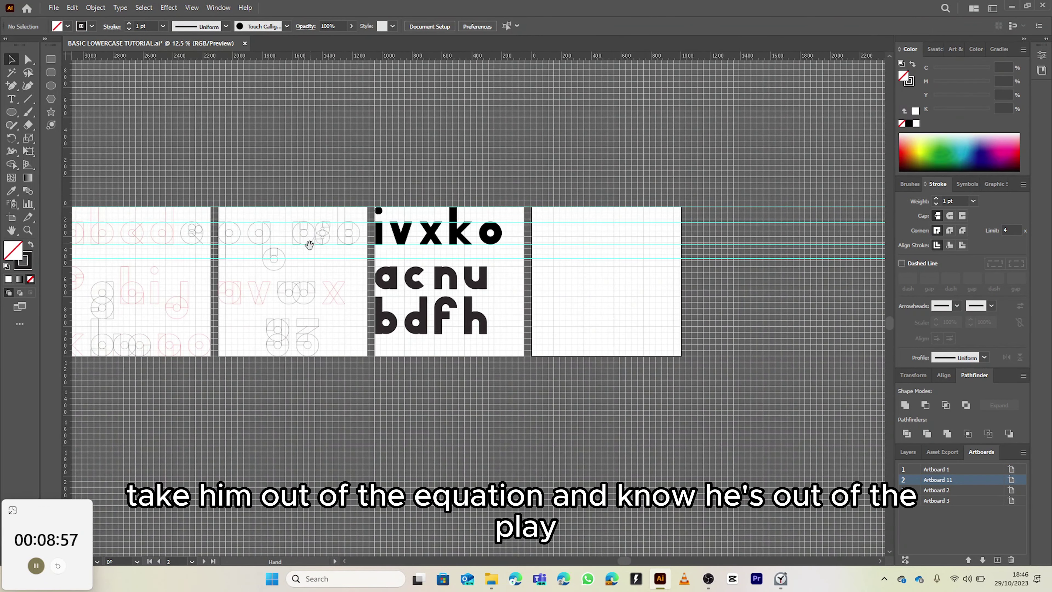
scroll(306, 235, right, 3)
scroll(427, 228, up, 1)
scroll(437, 208, up, 1)
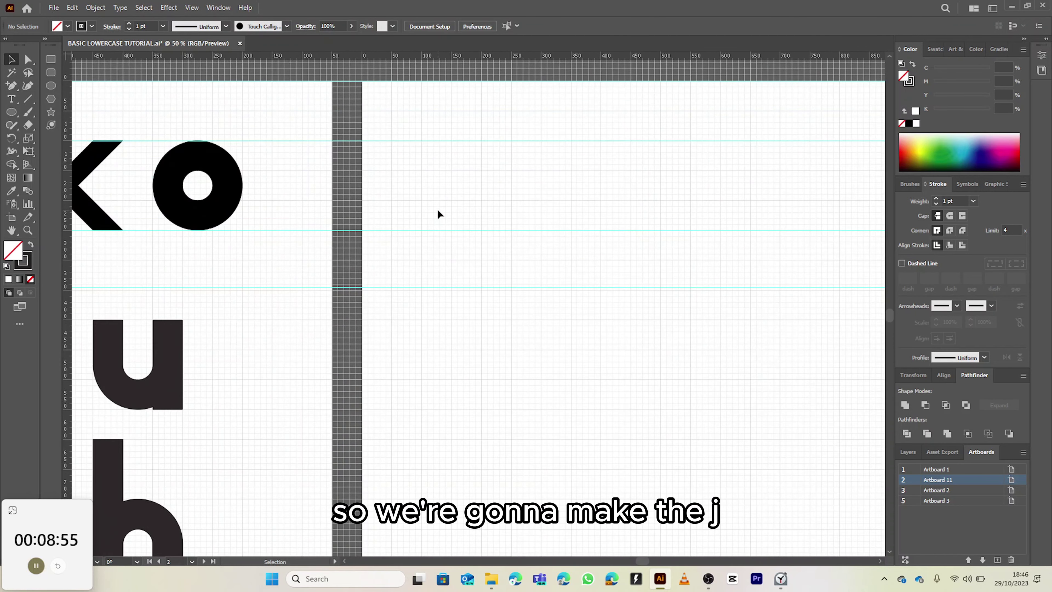
scroll(437, 208, down, 1)
scroll(336, 226, right, 2)
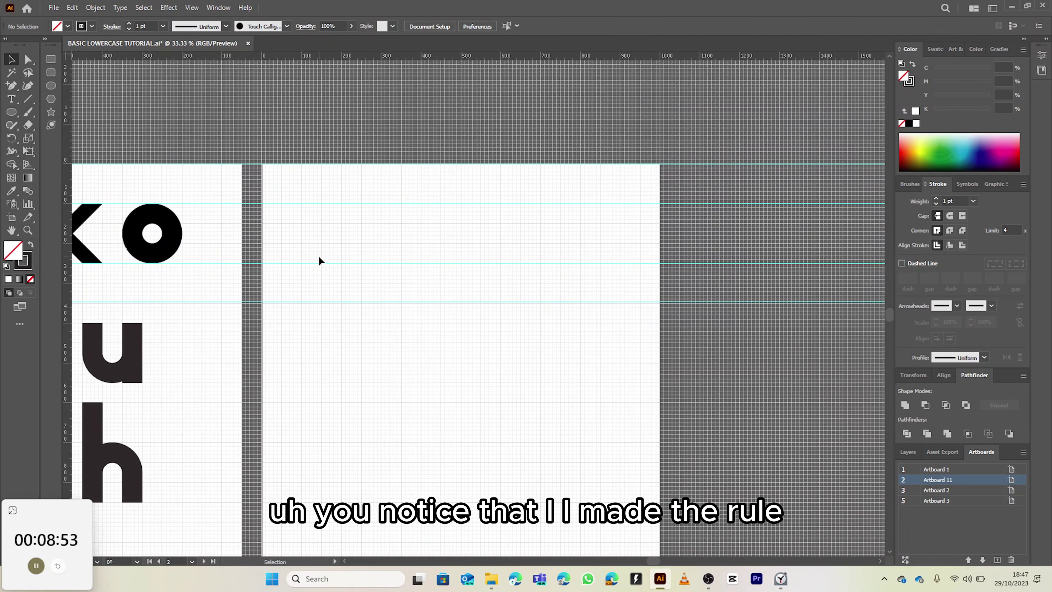
scroll(298, 274, down, 1)
scroll(289, 278, down, 1)
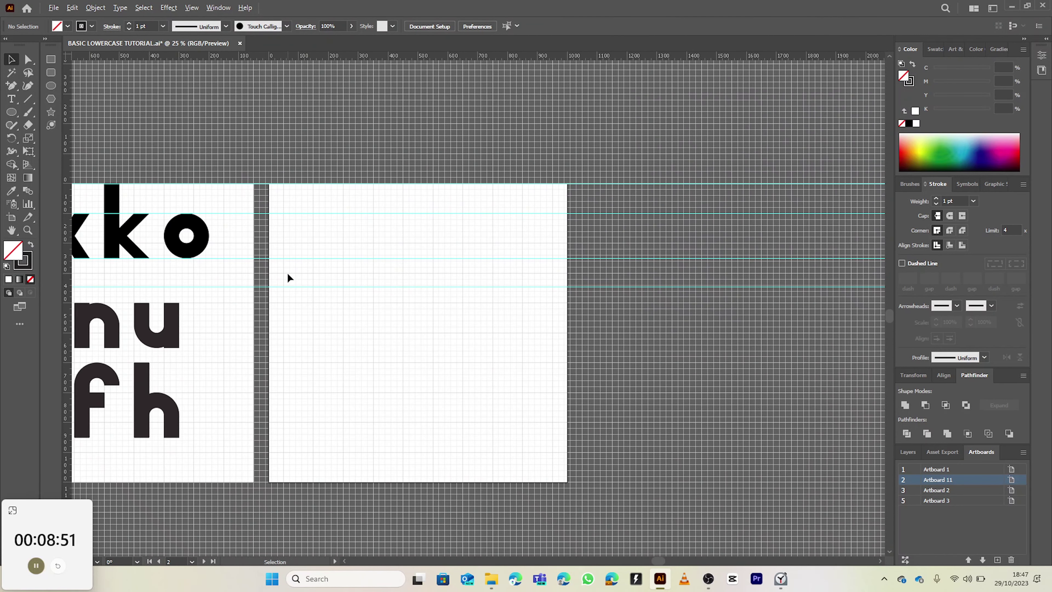
scroll(288, 277, down, 1)
scroll(295, 268, up, 2)
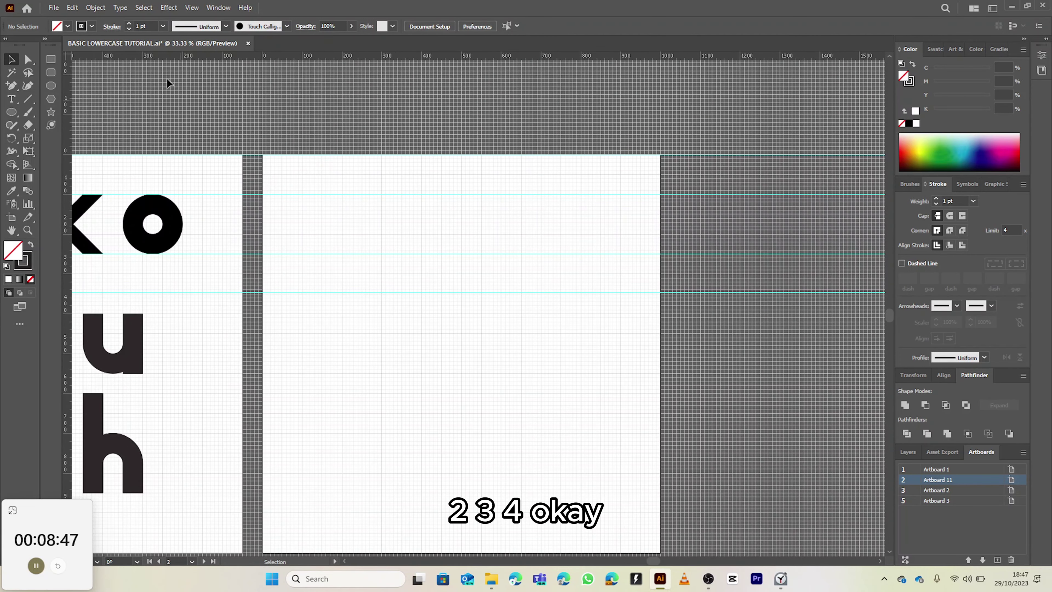
Hide the grid to inspect the horizontal guides on the empty artboard, and show it again
click(191, 8)
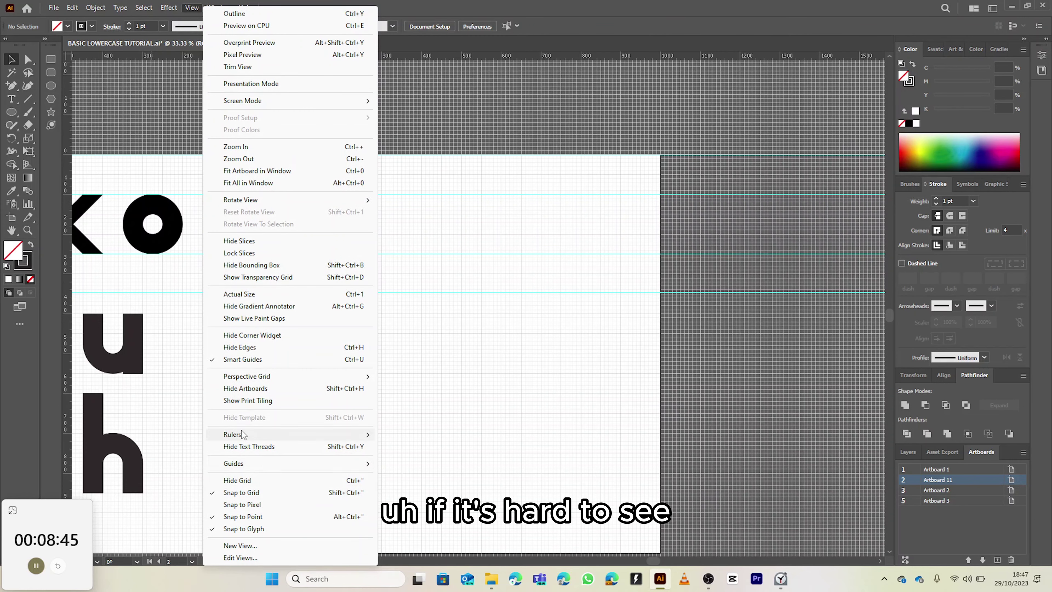
click(226, 480)
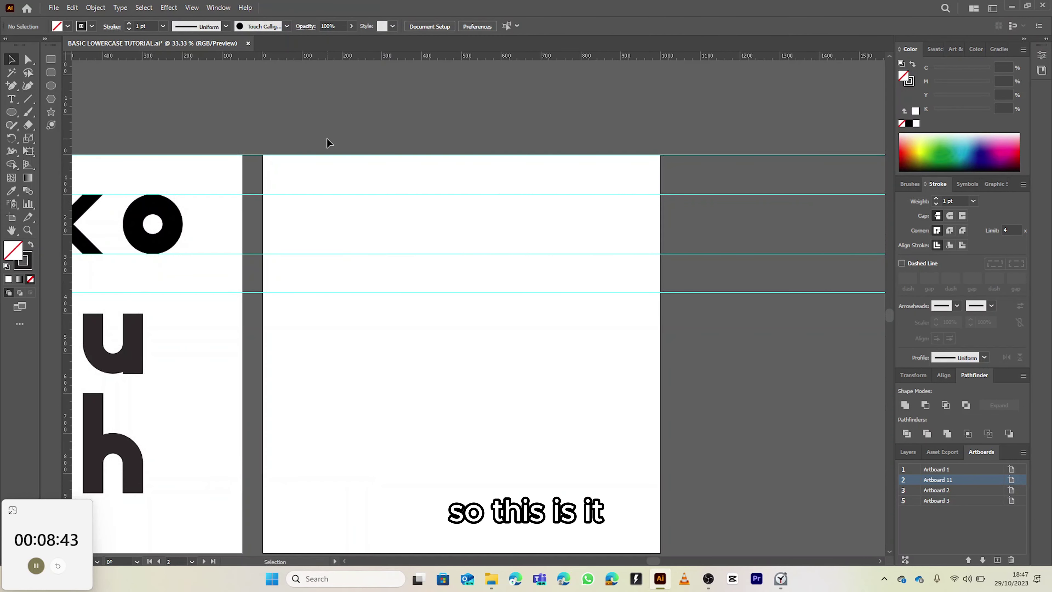
drag(276, 148, 339, 313)
click(311, 184)
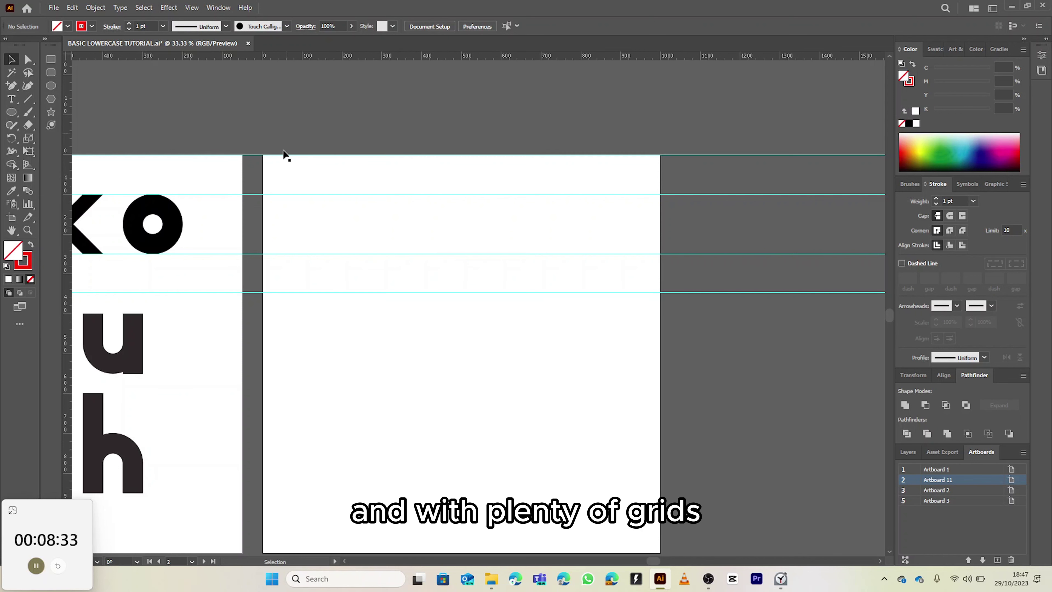
click(193, 8)
click(238, 479)
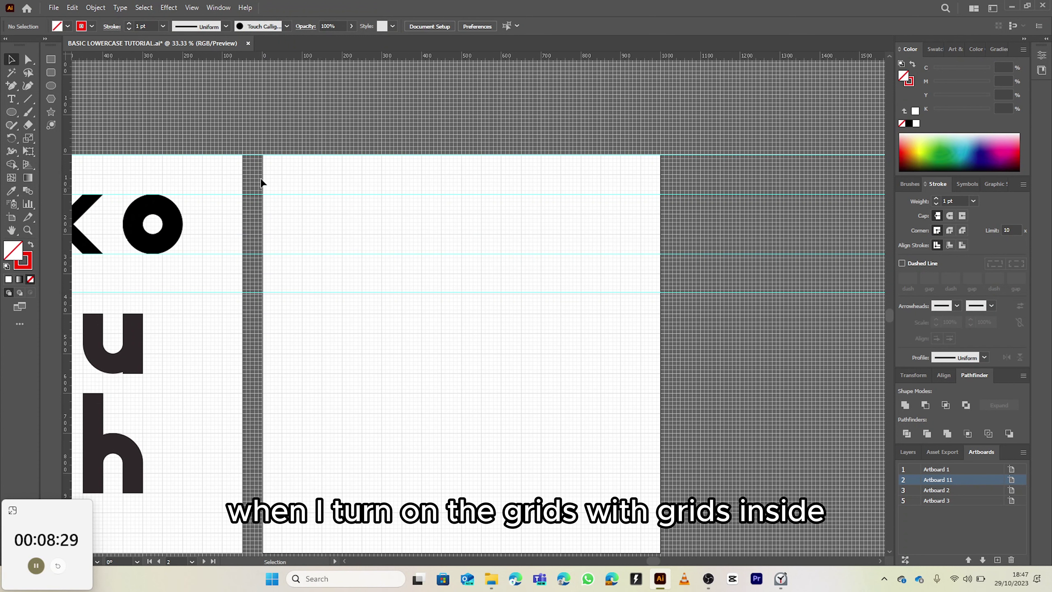
Examine the grid spacing on the empty artboard at several zoom levels
key(ctrl+minus)
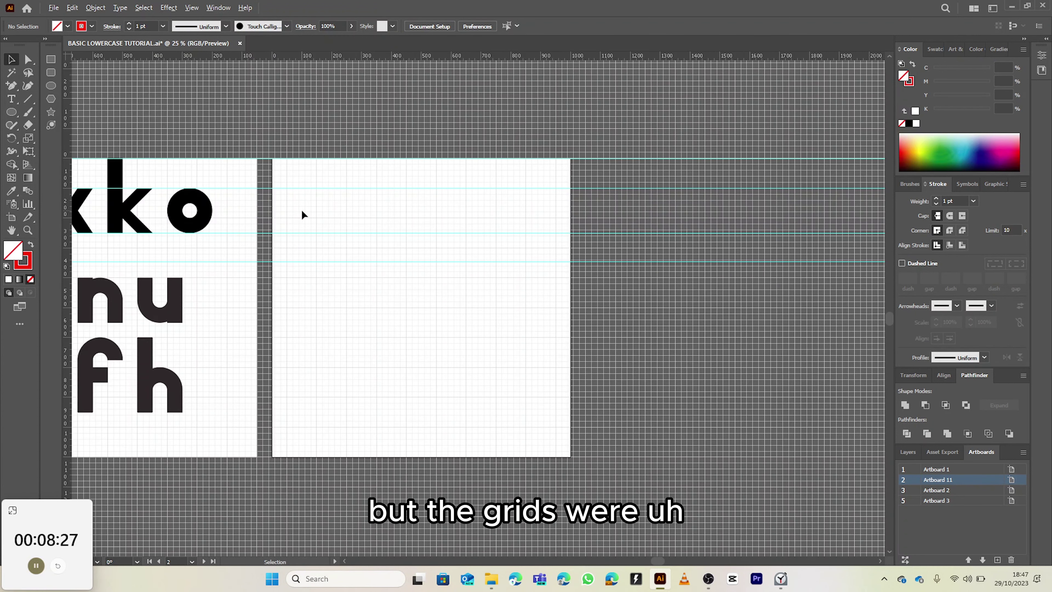
key(ctrl+minus)
key(ctrl+plus)
key(ctrl+plus)
key(ctrl+plus)
key(ctrl+plus)
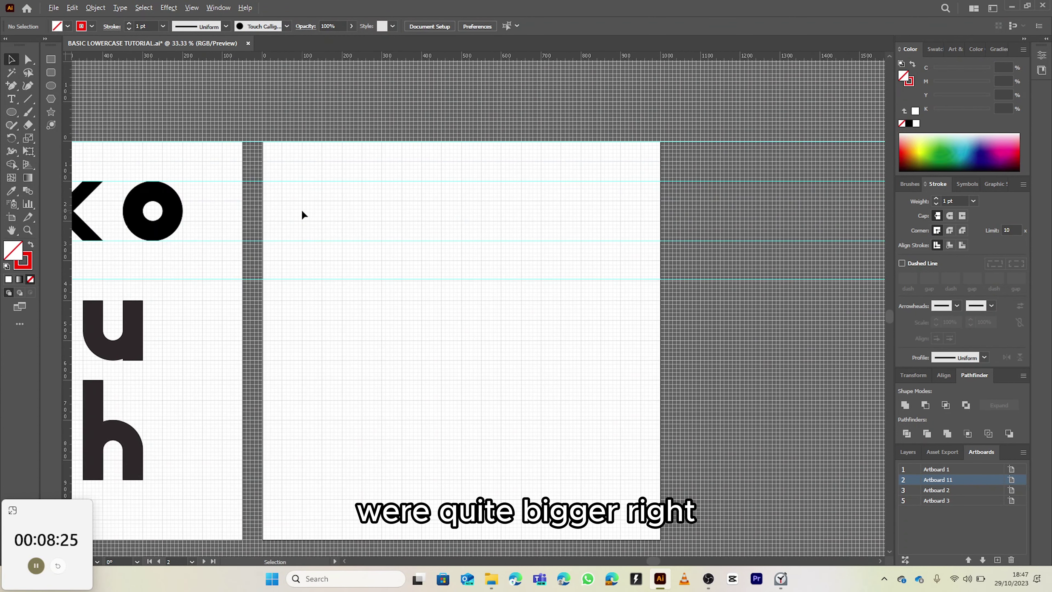
scroll(270, 112, down, 1)
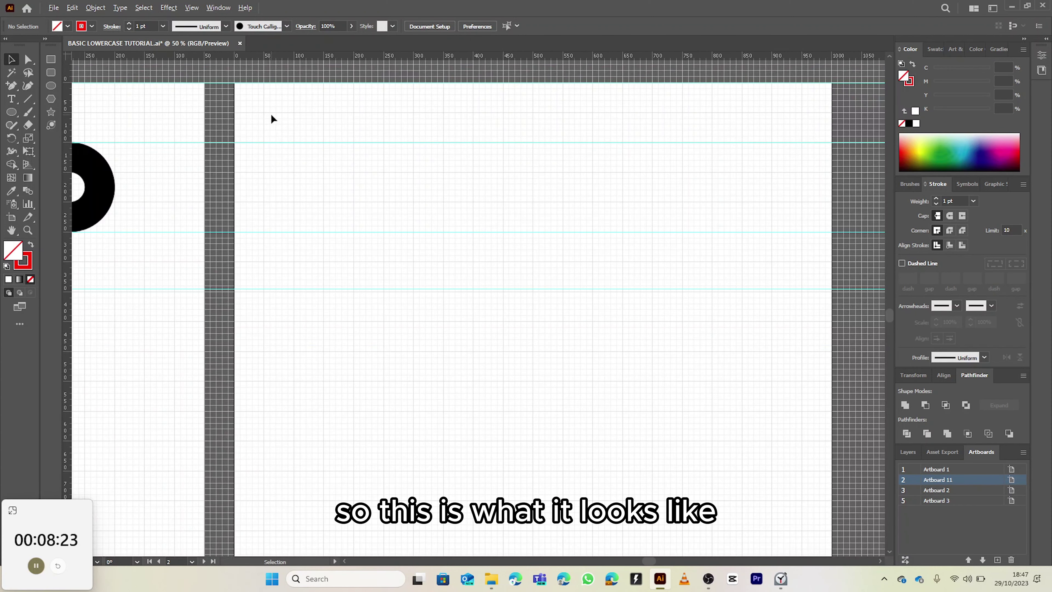
scroll(272, 133, down, 1)
scroll(273, 141, up, 1)
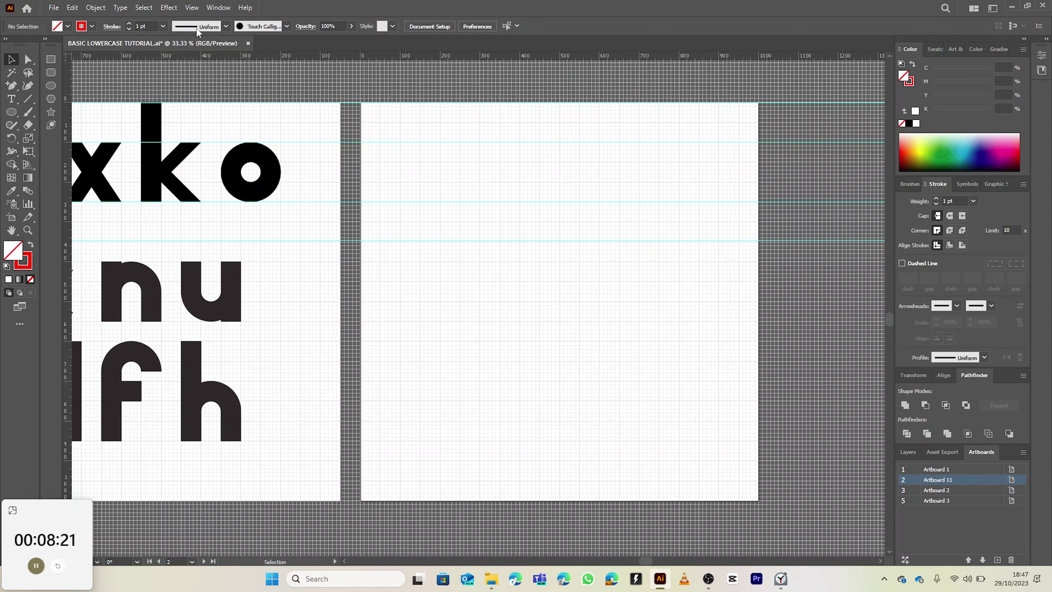
Turn Snap to Grid off and back on
click(186, 9)
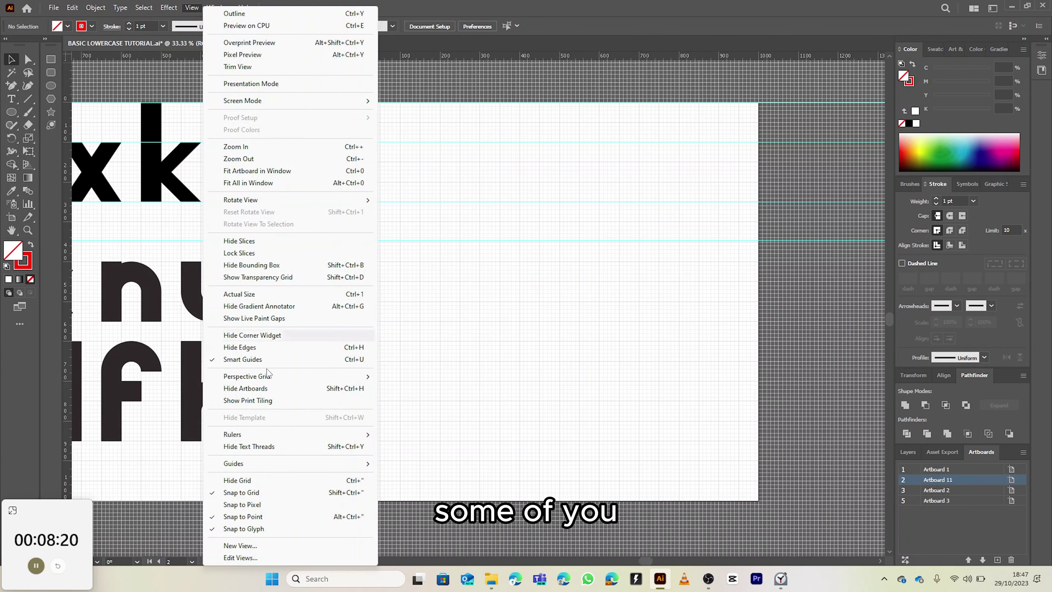
click(246, 490)
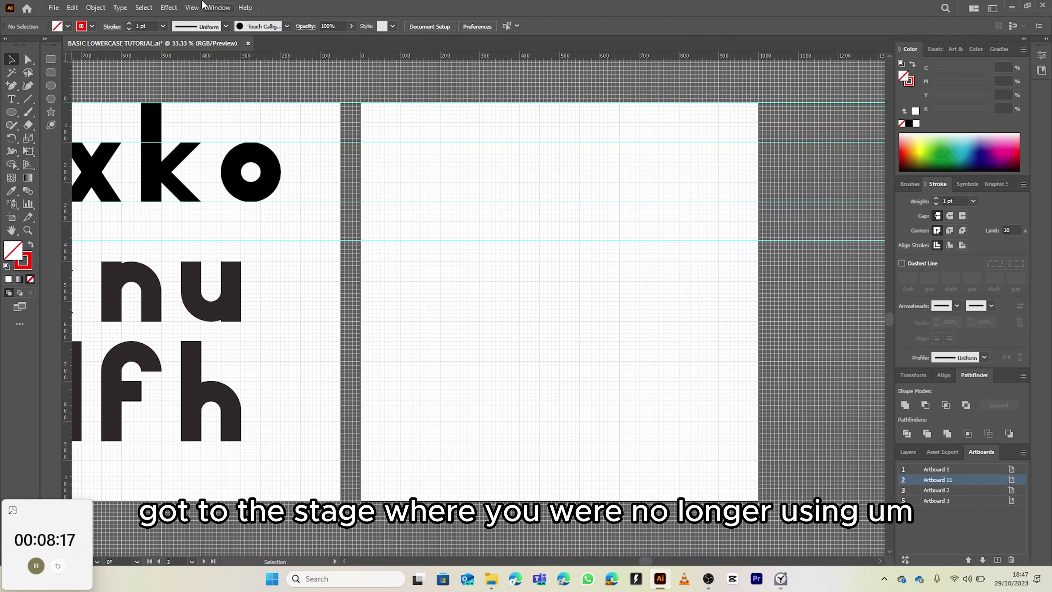
click(192, 7)
click(244, 492)
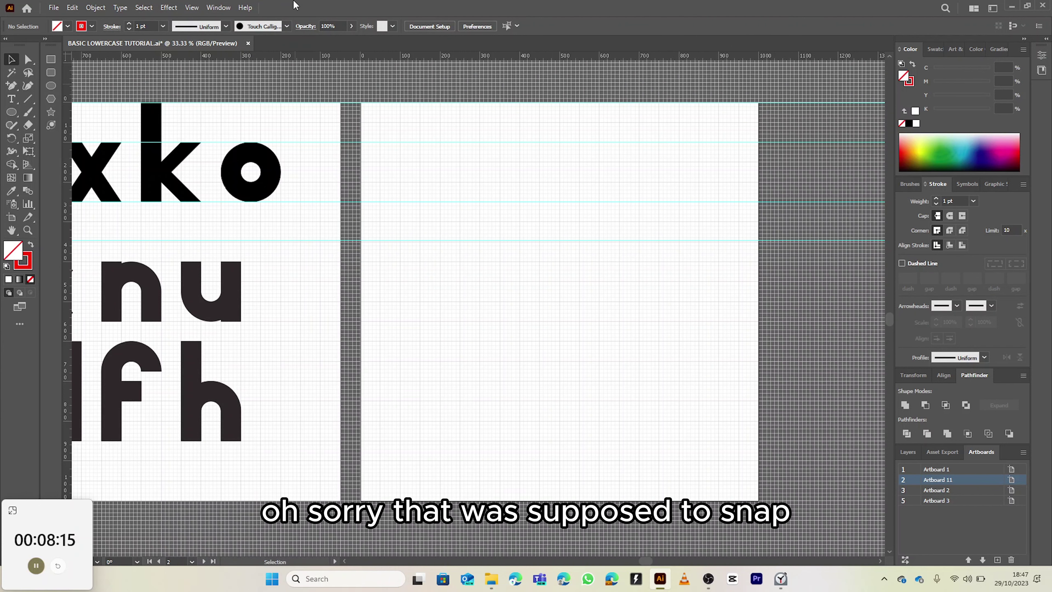
Hide the document grid, leaving the guides and snapping options as they are
click(191, 7)
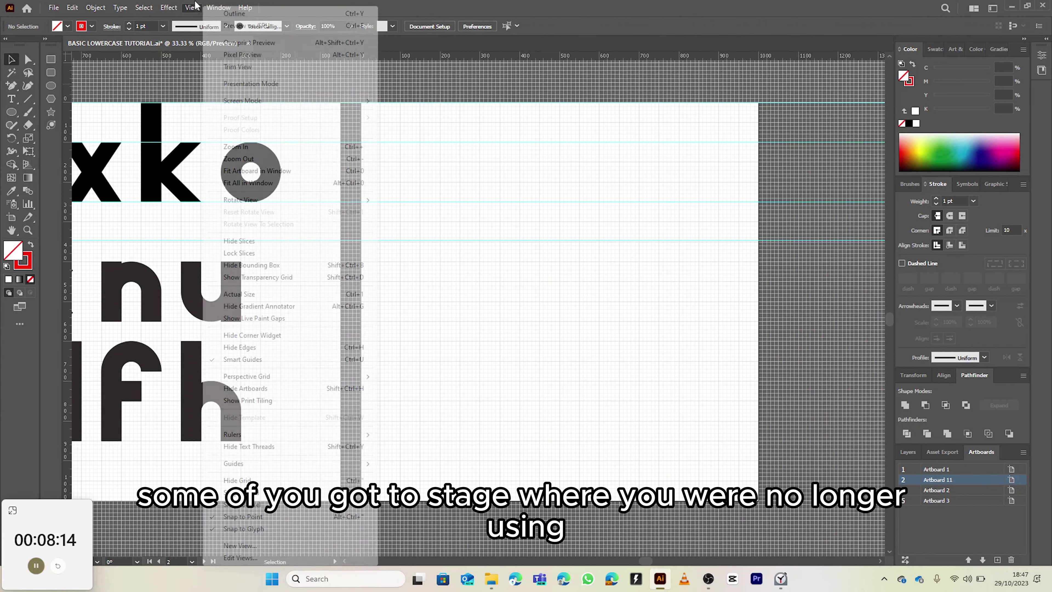
click(237, 480)
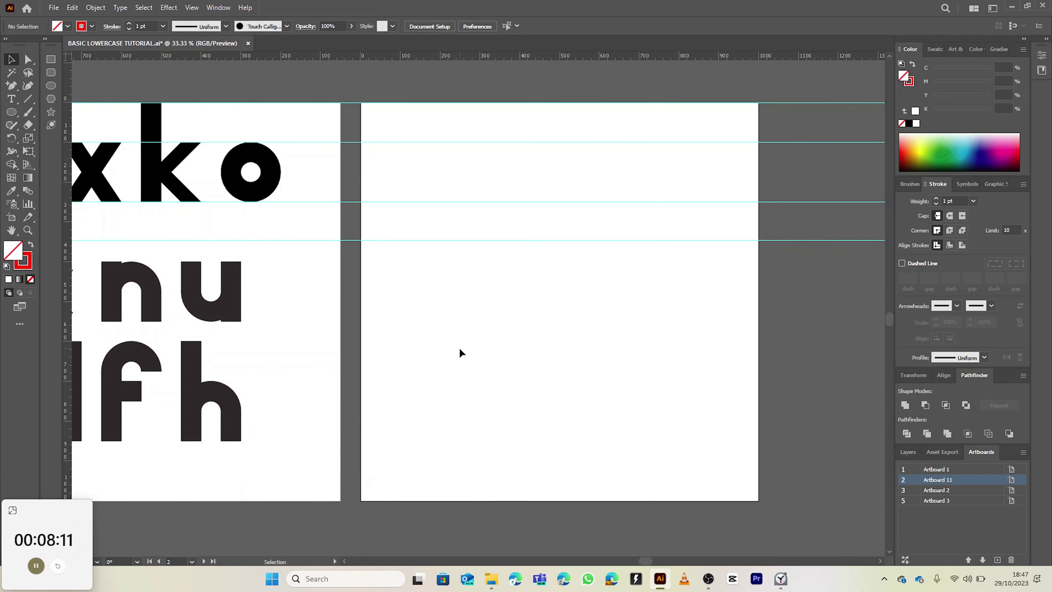
key(ctrl+apostrophe)
key(ctrl+apostrophe)
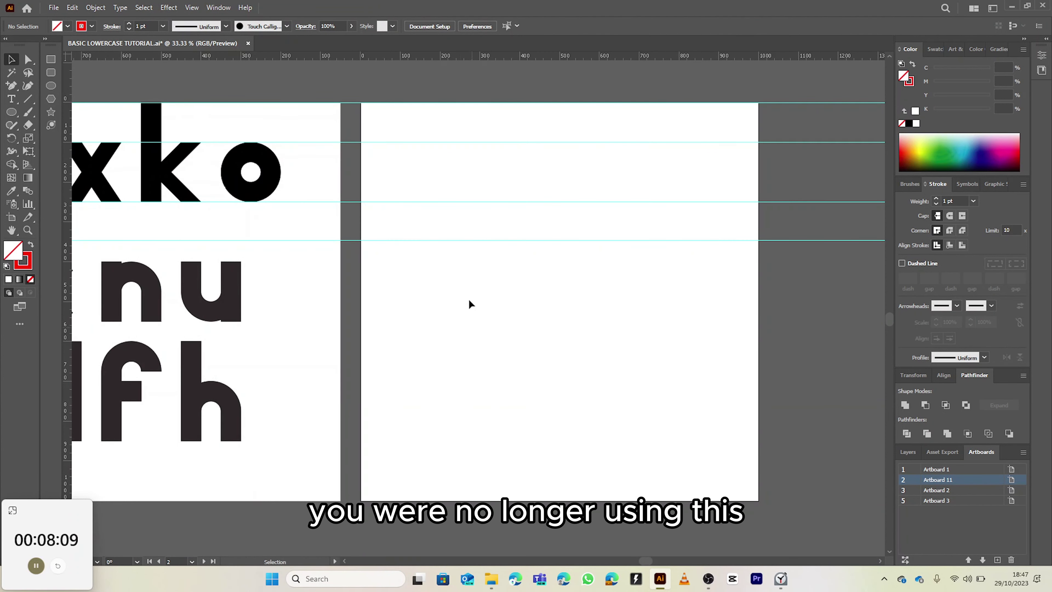
click(190, 8)
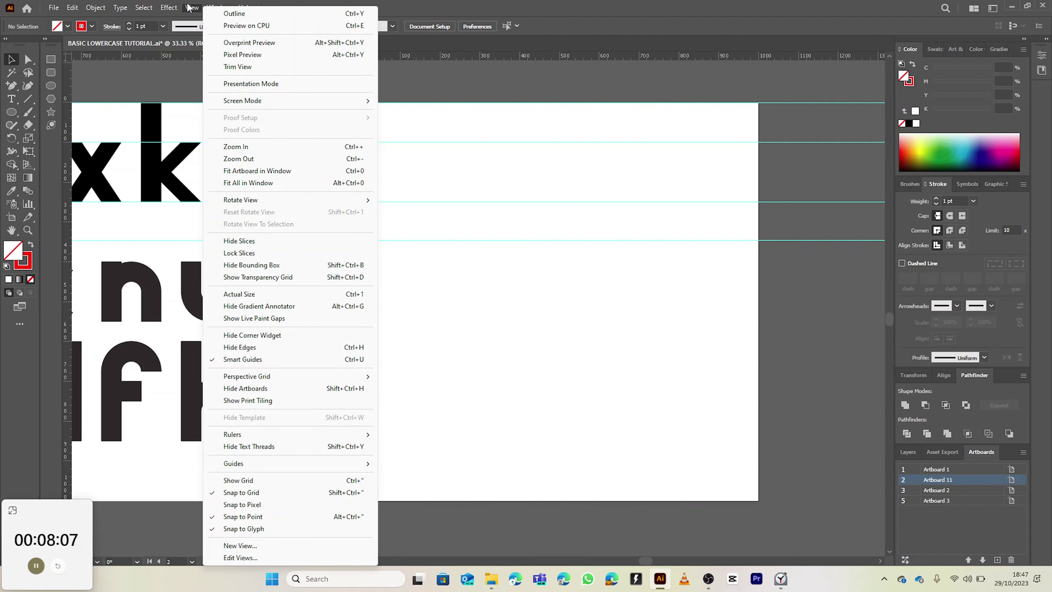
click(188, 7)
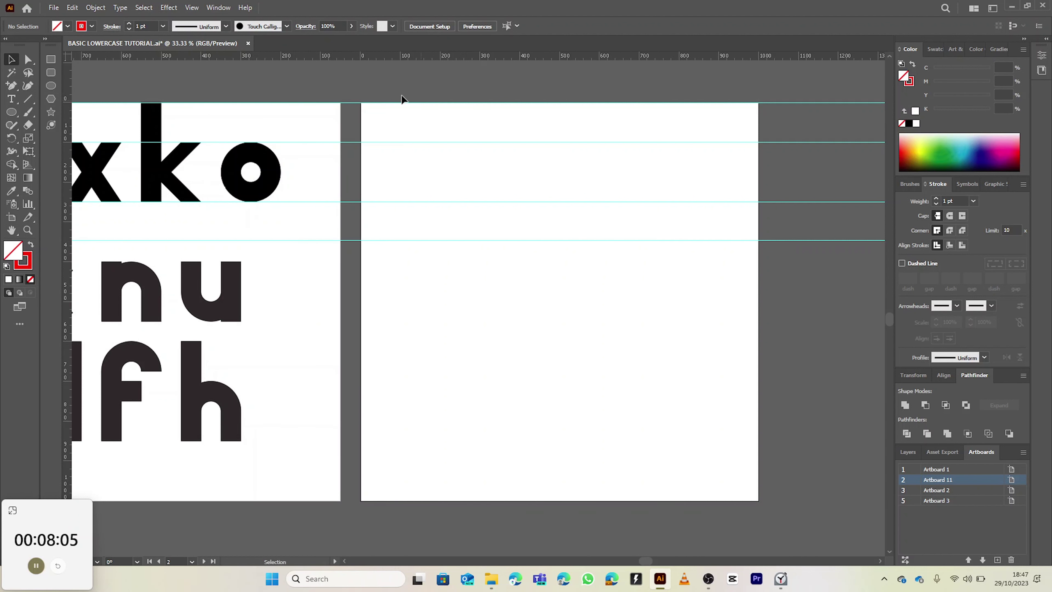
Show the document grid and hide it again
click(194, 9)
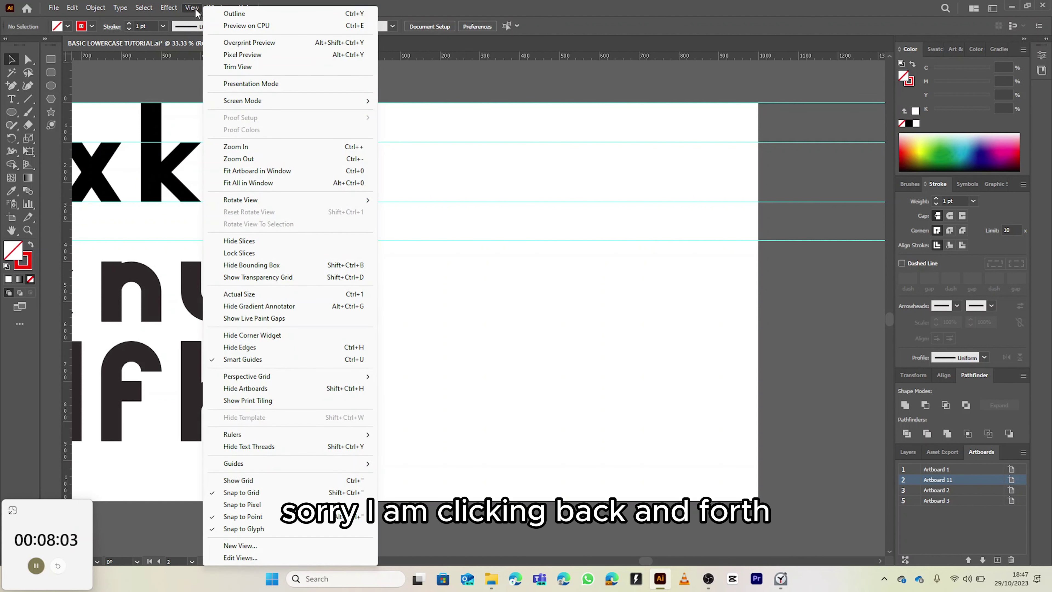
click(195, 10)
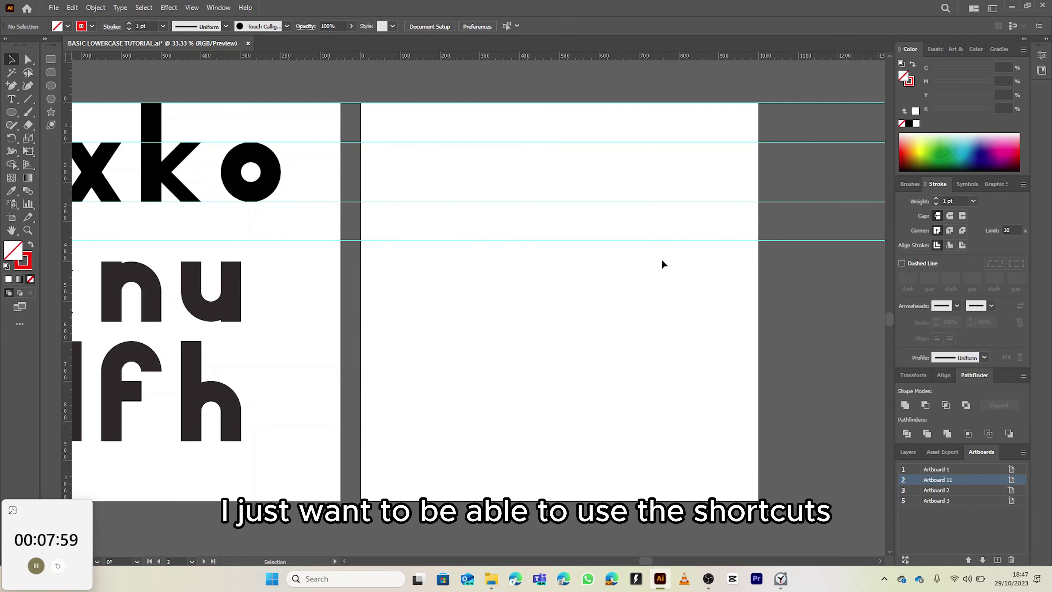
key(ctrl+apostrophe)
key(ctrl+apostrophe)
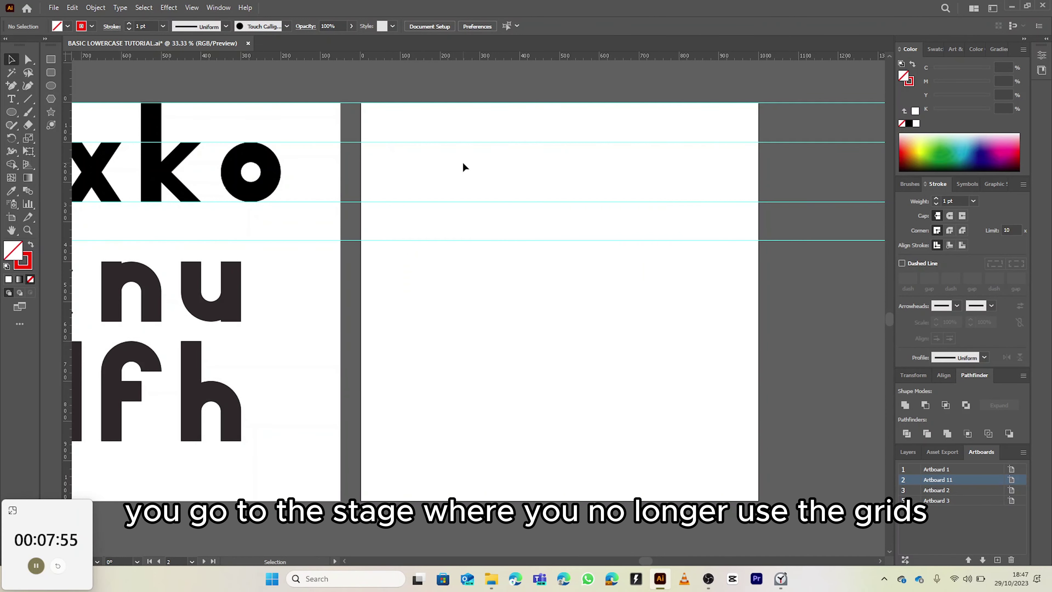
Select the uppermost and lowest horizontal guides together, and deselect them
click(421, 102)
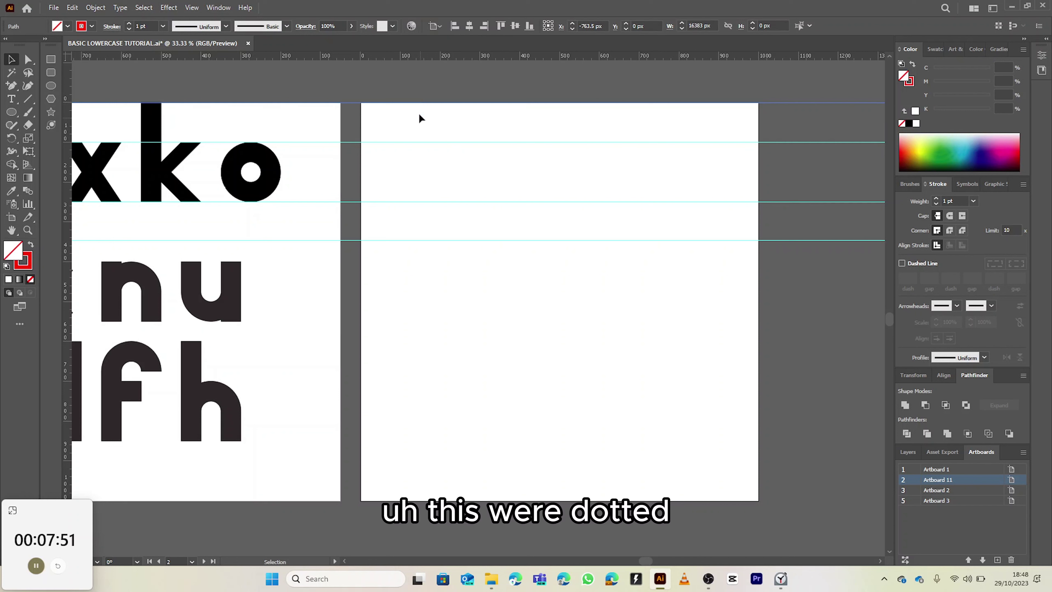
shift+click(474, 239)
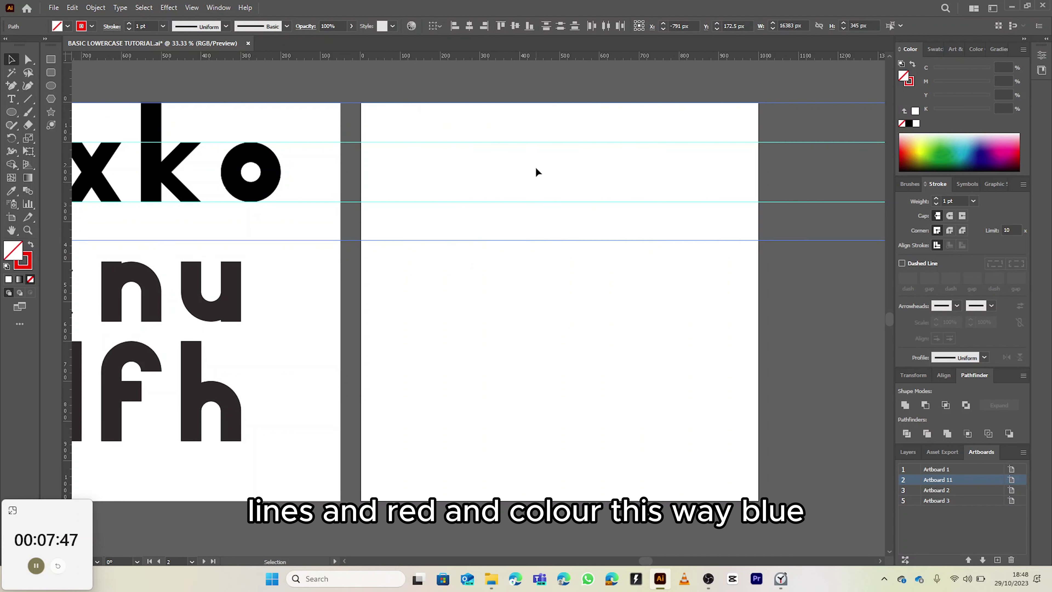
click(570, 192)
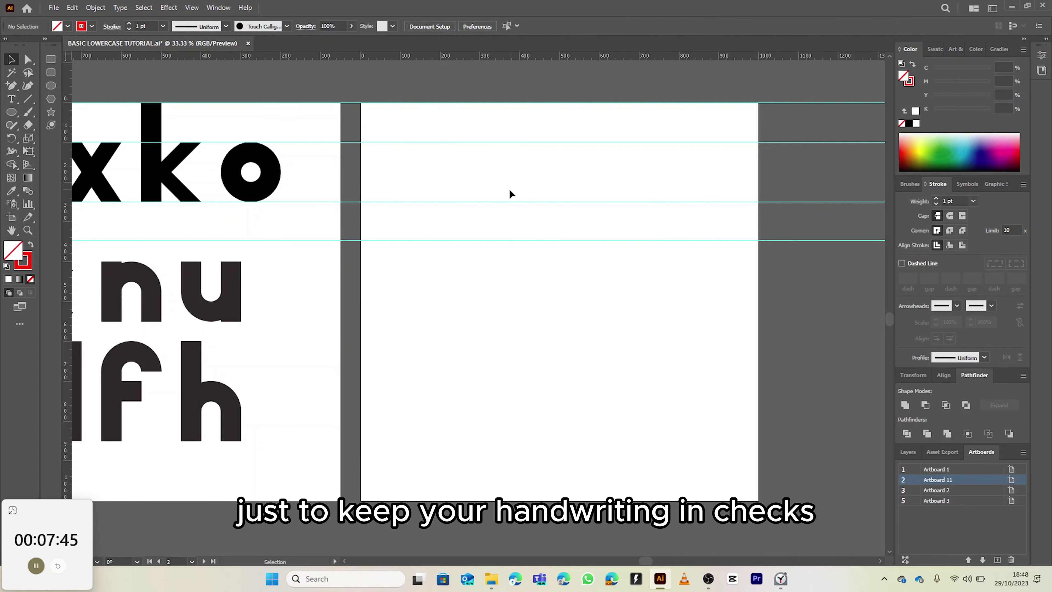
Show the document grid across all the artboards
drag(464, 214, 646, 242)
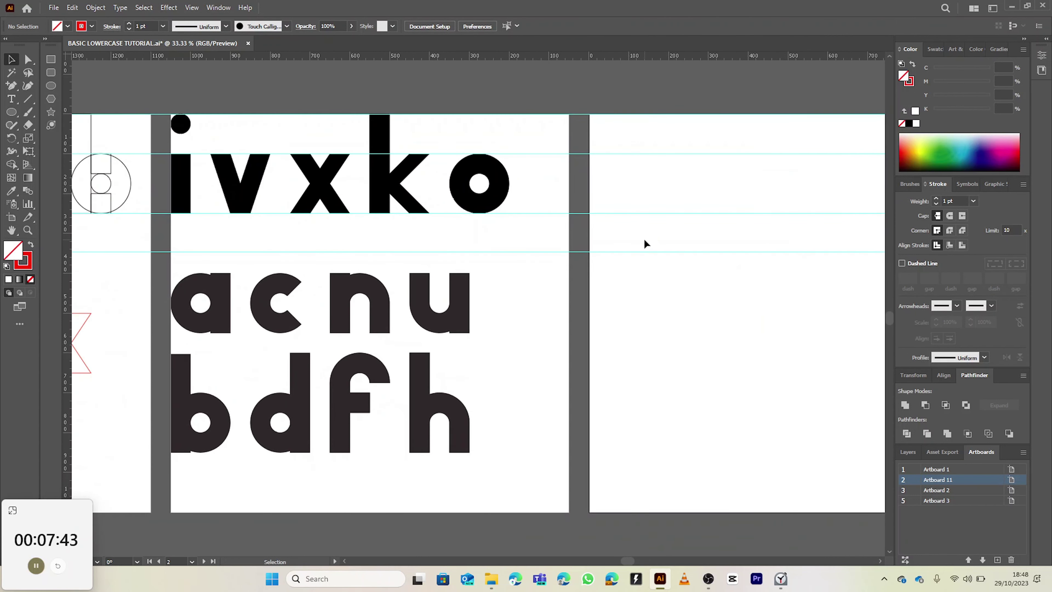
key(ctrl+apostrophe)
scroll(646, 245, down, 2)
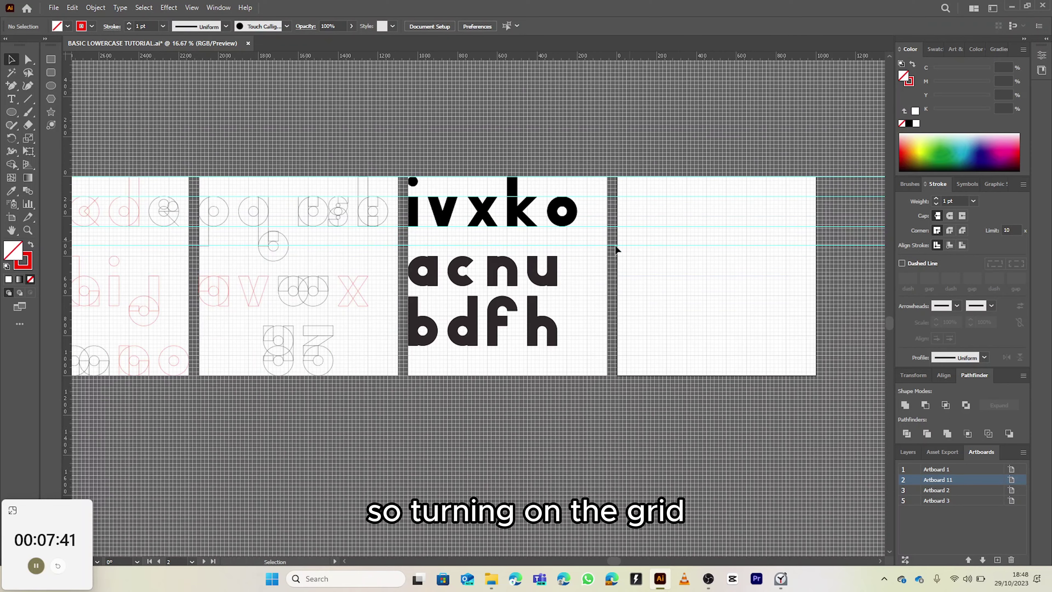
Examine the construction outline of the j and the major grid squares near the empty artboard's upper corner
scroll(538, 249, left, 5)
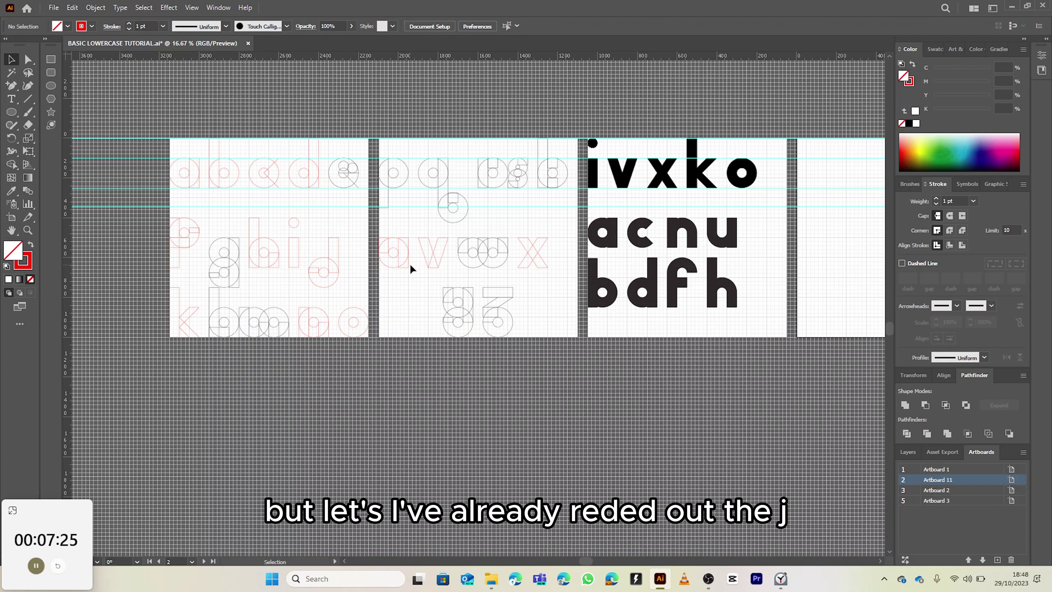
scroll(410, 270, up, 1)
scroll(599, 258, right, 10)
scroll(598, 258, up, 2)
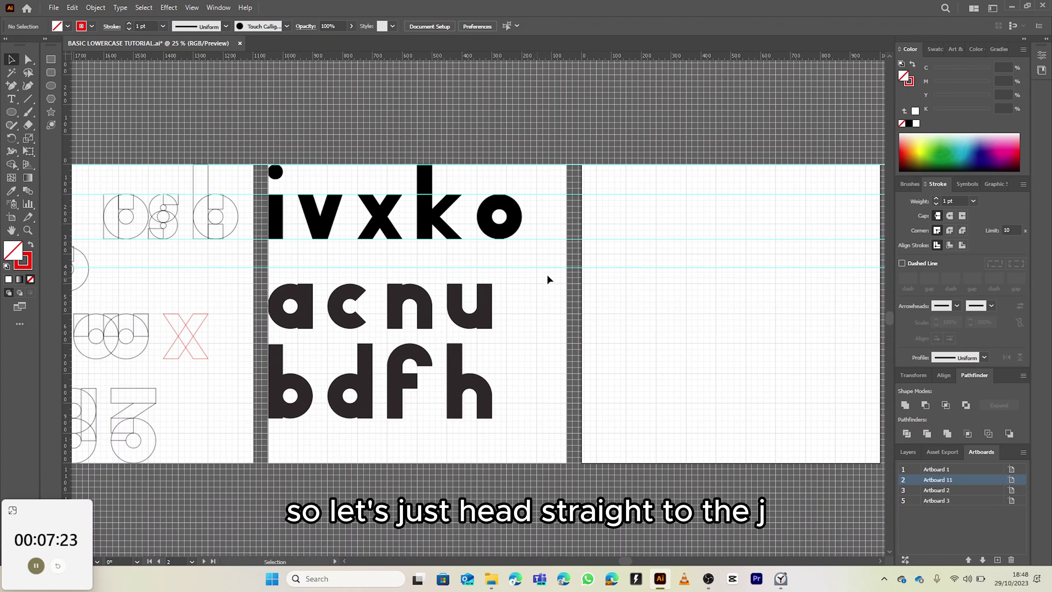
scroll(566, 258, right, 2)
scroll(495, 254, up, 3)
scroll(464, 235, down, 1)
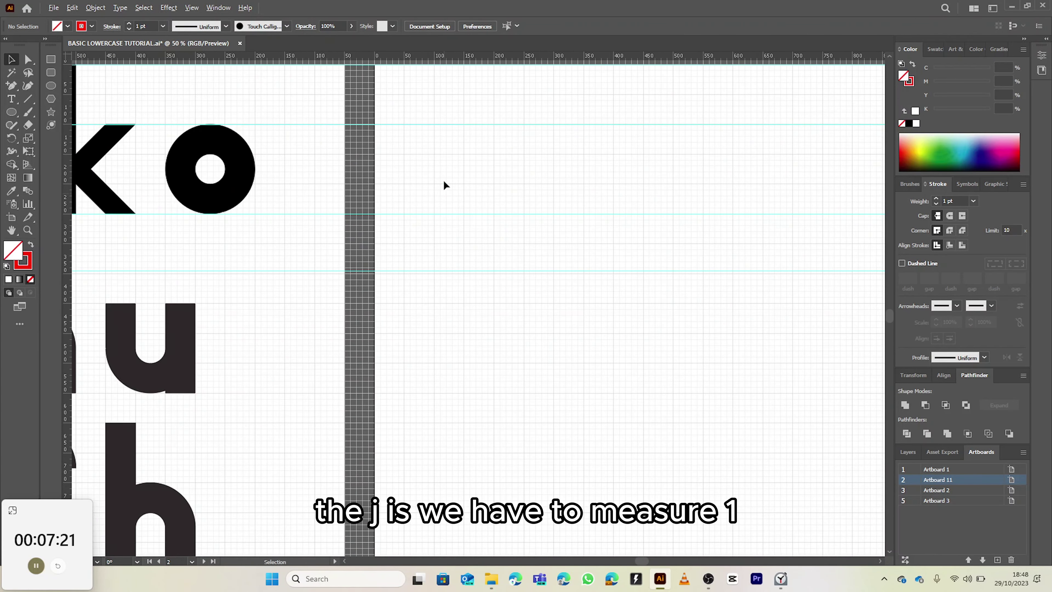
scroll(443, 183, up, 3)
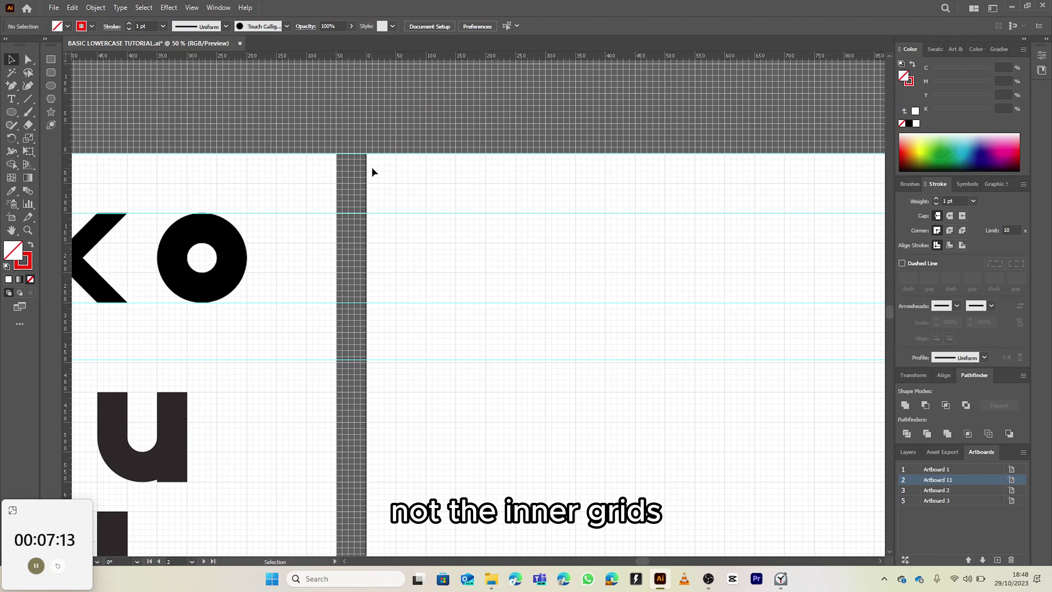
scroll(390, 209, down, 2)
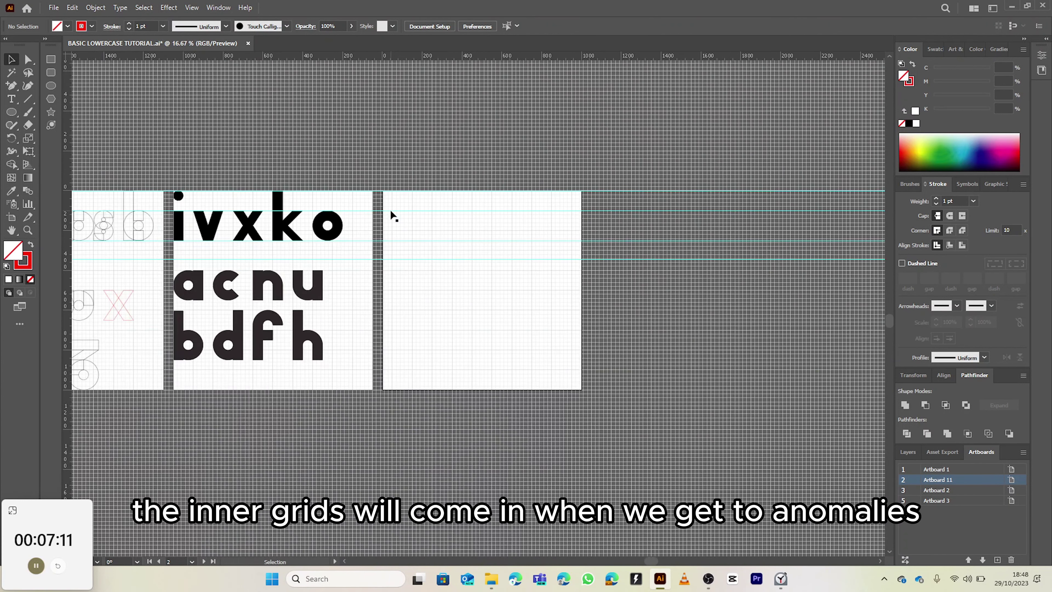
scroll(390, 209, up, 2)
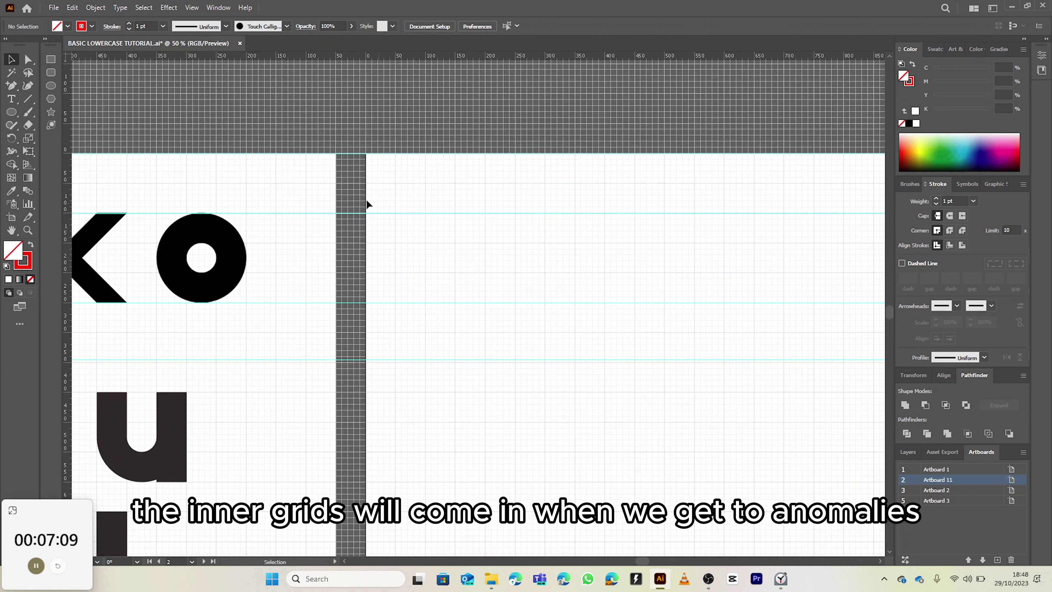
Draw a 50 × 250 px rectangle for the j's stem, 100 px in from the empty artboard's left edge and starting at the second guide
click(51, 59)
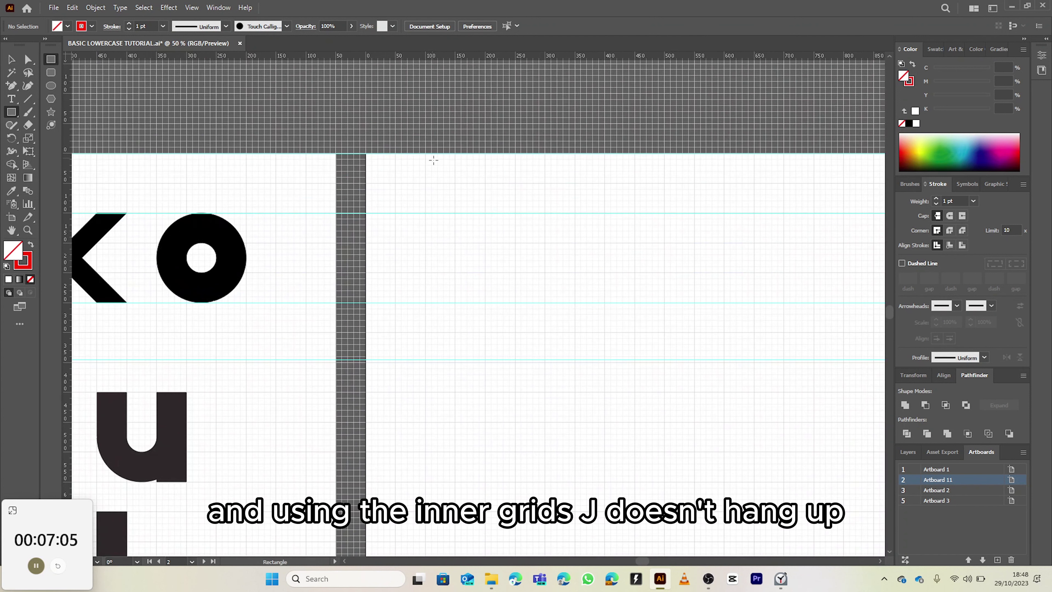
scroll(411, 336, down, 2)
drag(405, 371, 722, 227)
drag(130, 251, 535, 250)
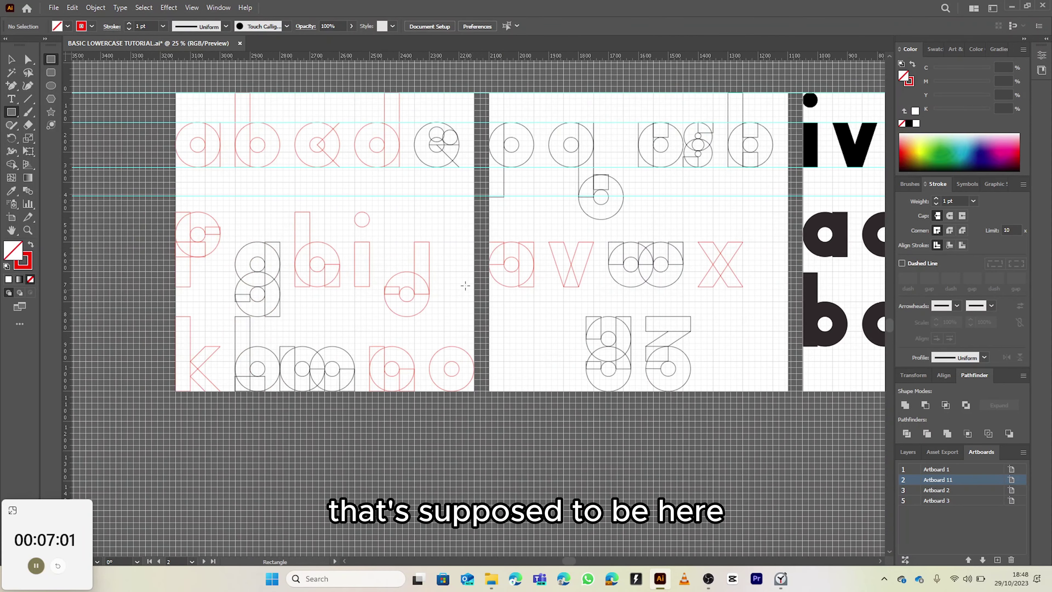
drag(923, 244, 467, 244)
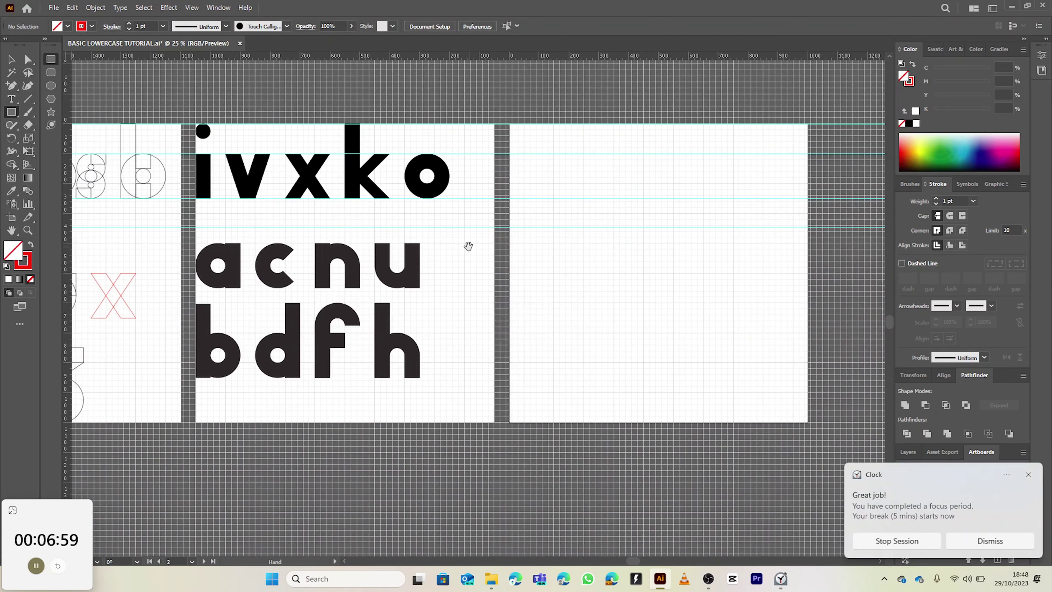
click(996, 543)
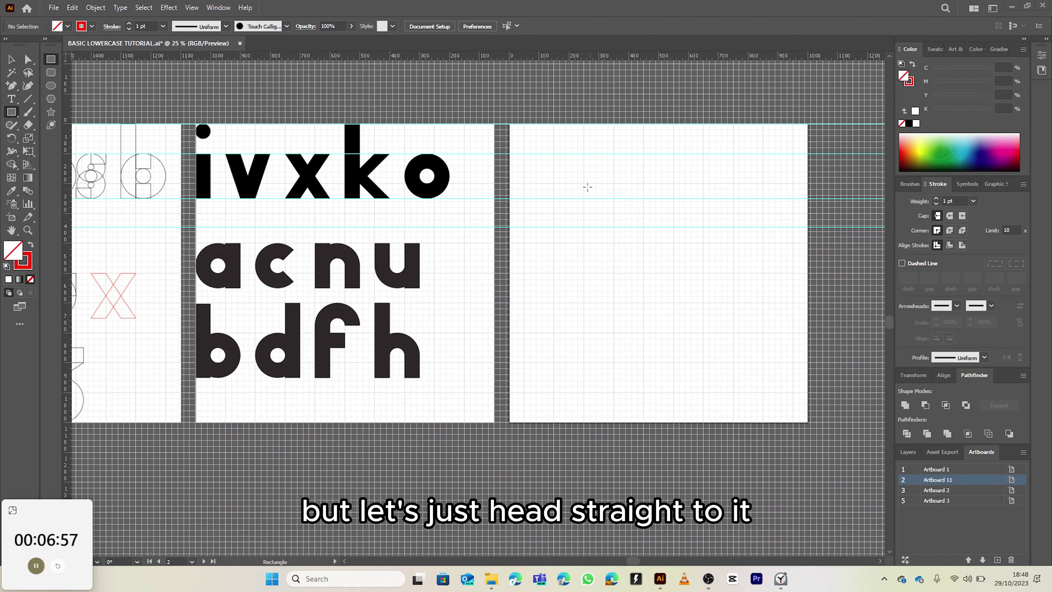
scroll(538, 151, up, 2)
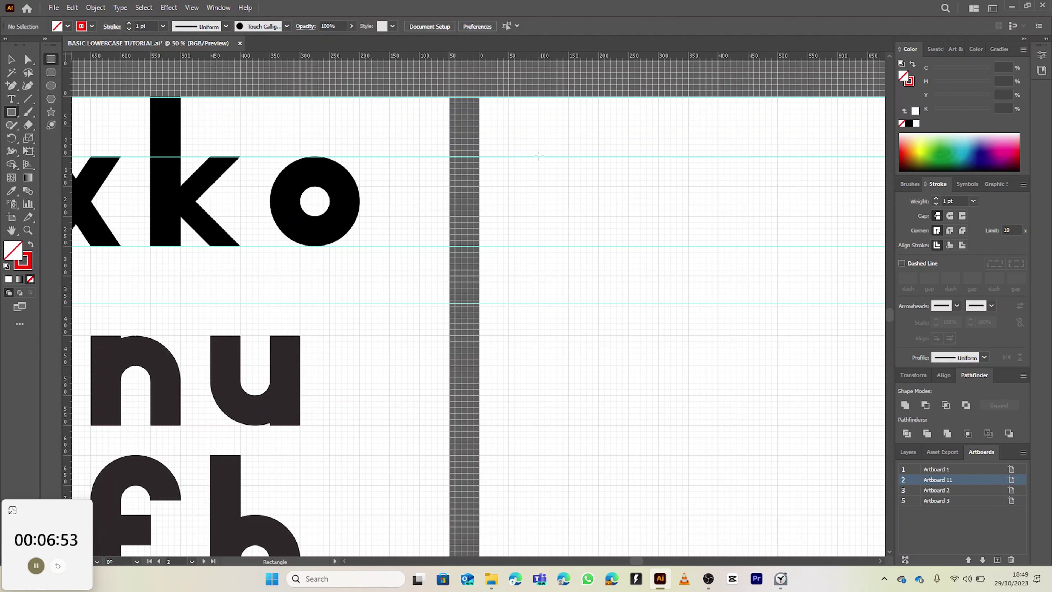
drag(539, 157, 567, 306)
scroll(584, 273, up, 2)
scroll(588, 273, down, 1)
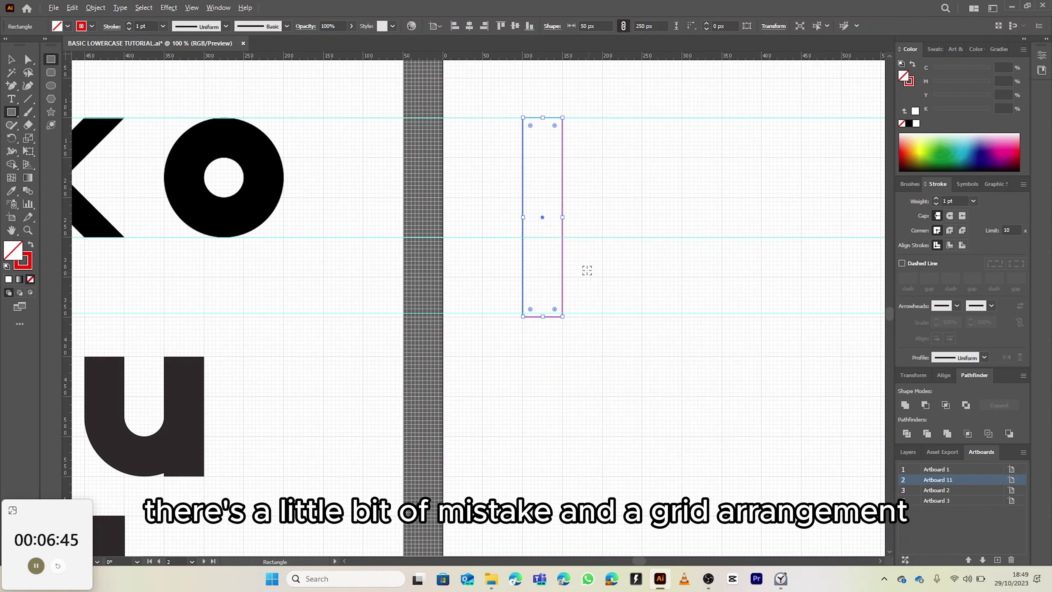
Move the lowest horizontal guide to Y 350 px, in line with the rectangle's bottom edge
drag(526, 239, 395, 268)
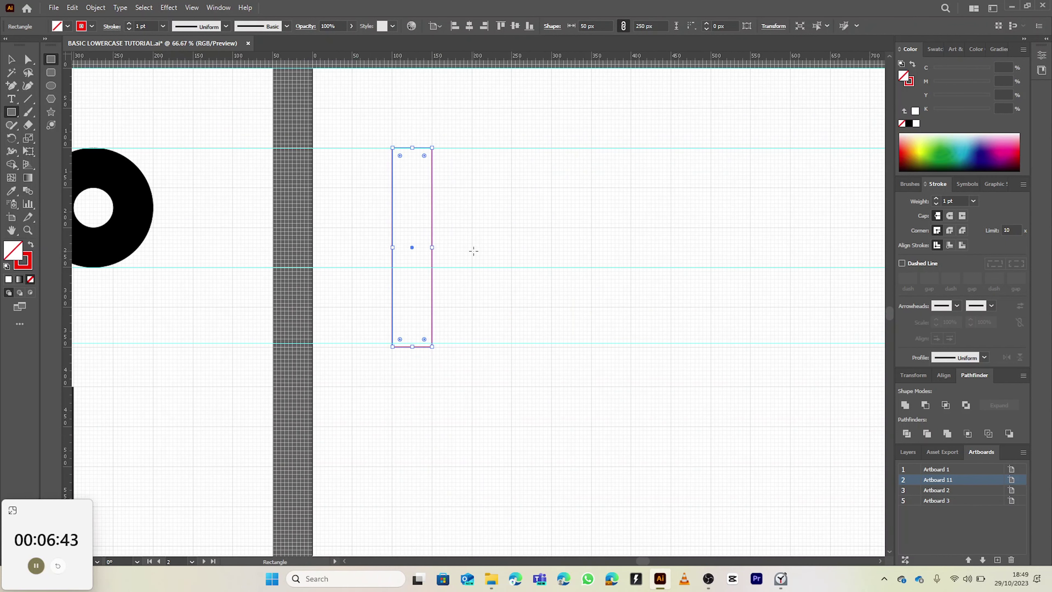
key(v)
drag(496, 342, 497, 343)
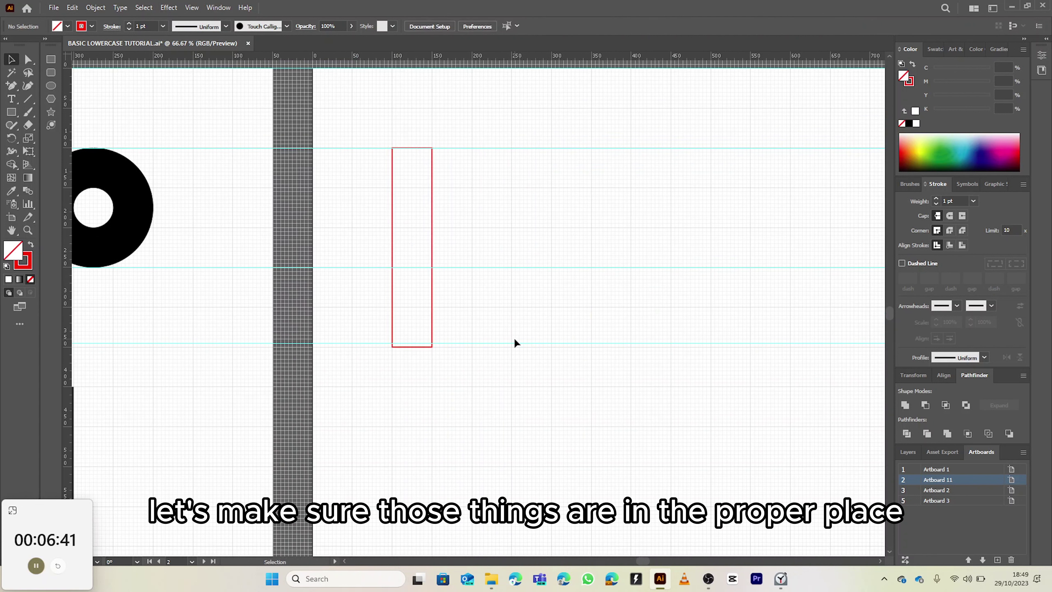
click(518, 344)
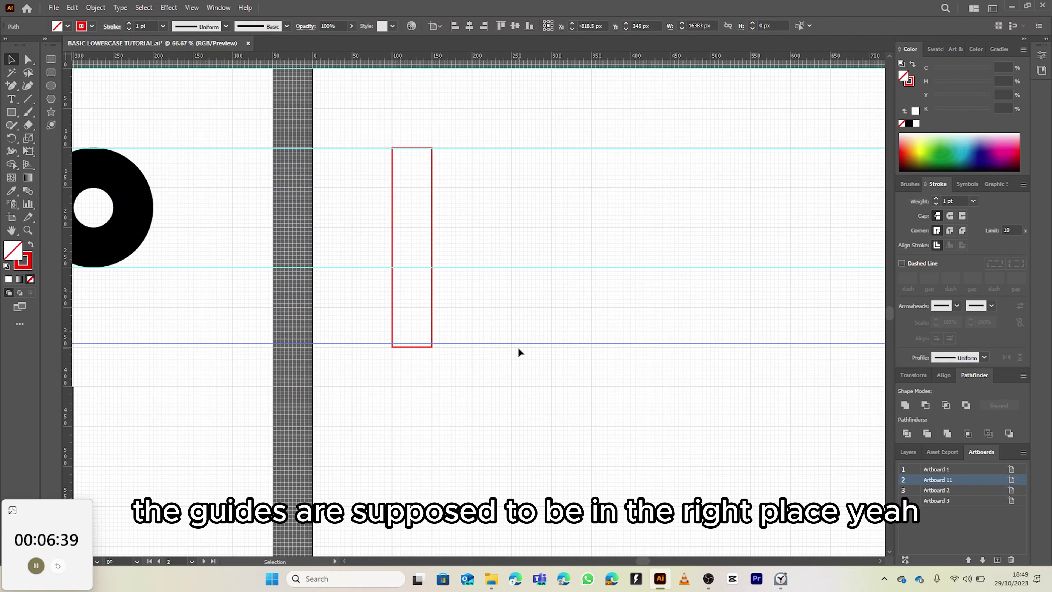
mouse_move(573, 343)
mouse_down()
mouse_move(569, 371)
mouse_move(569, 347)
mouse_up()
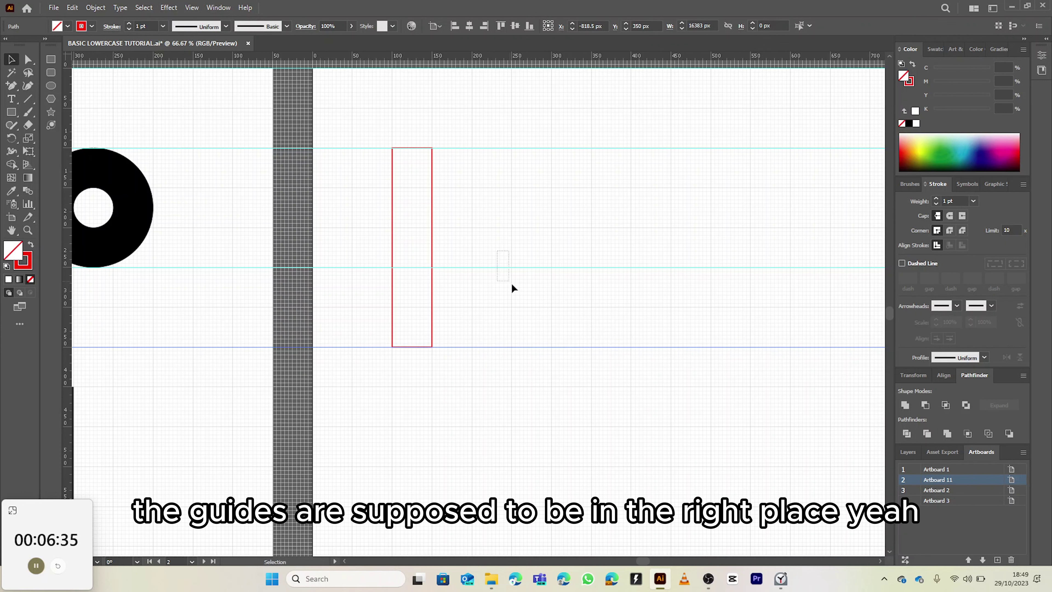
Select the four horizontal guides and lock the guides
click(515, 268)
scroll(476, 145, down, 1)
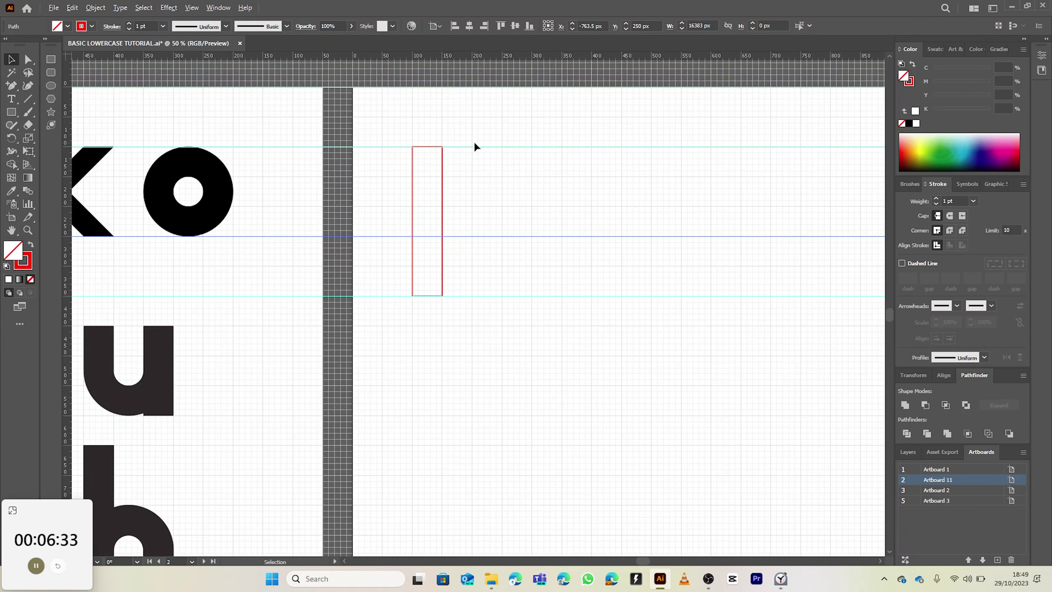
drag(474, 69, 549, 306)
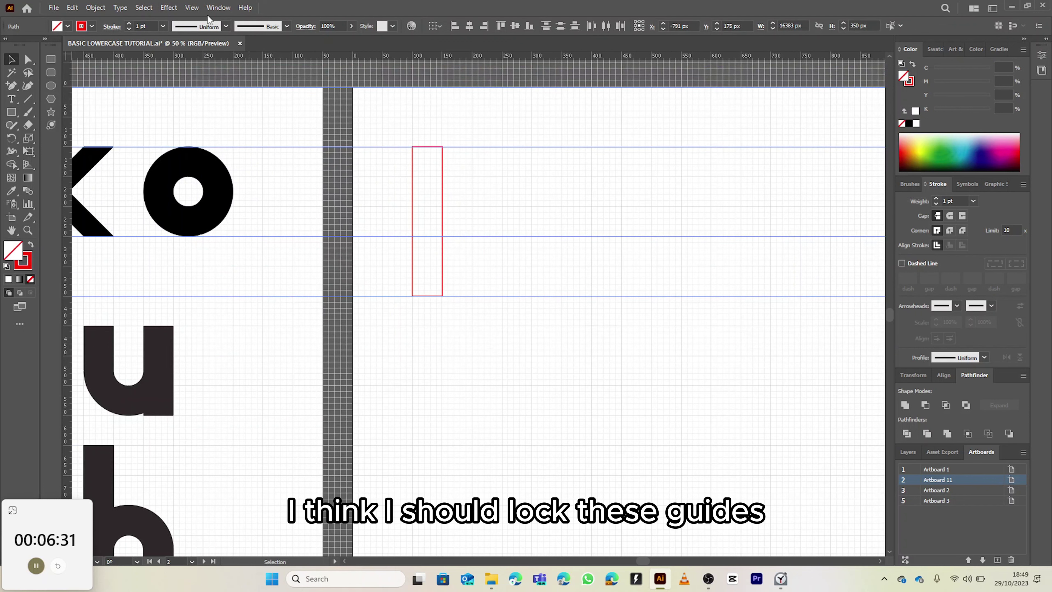
click(191, 8)
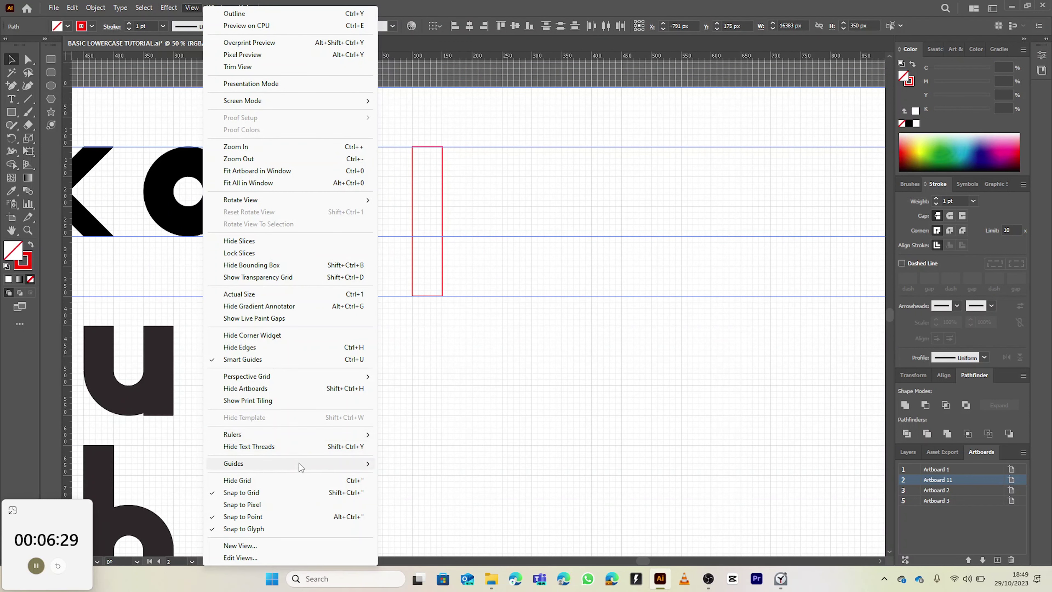
mouse_move(298, 463)
click(412, 475)
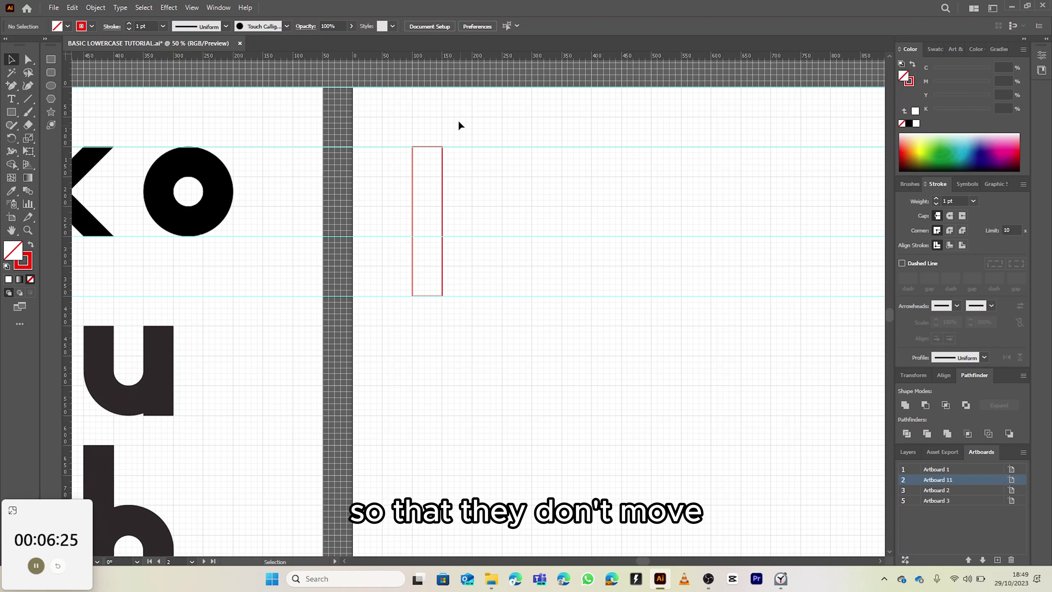
Change the stem rectangle's stroke colour to black and deselect it
scroll(505, 173, left, 4)
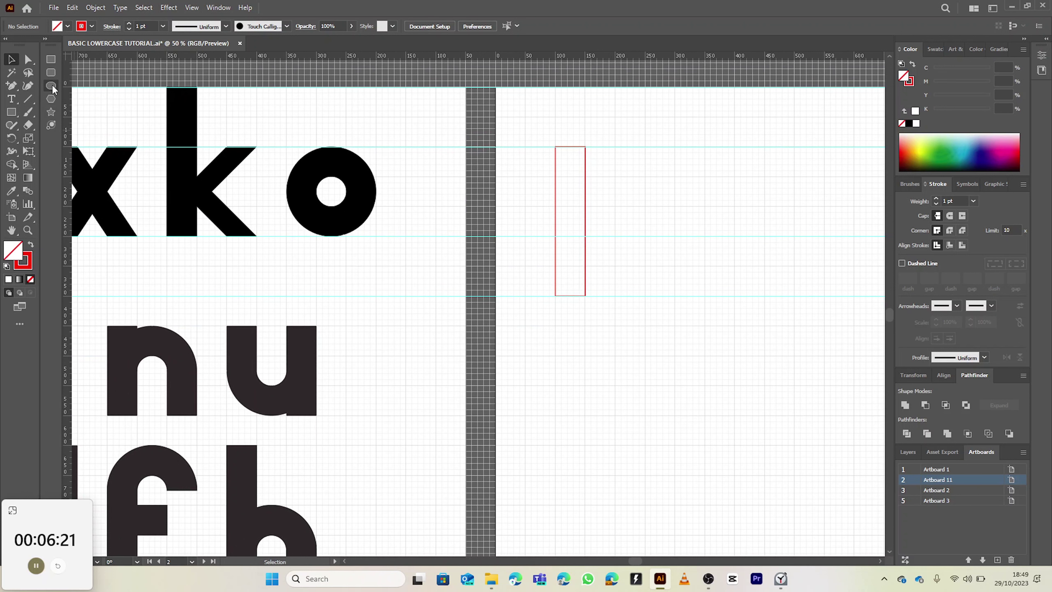
click(31, 261)
click(93, 27)
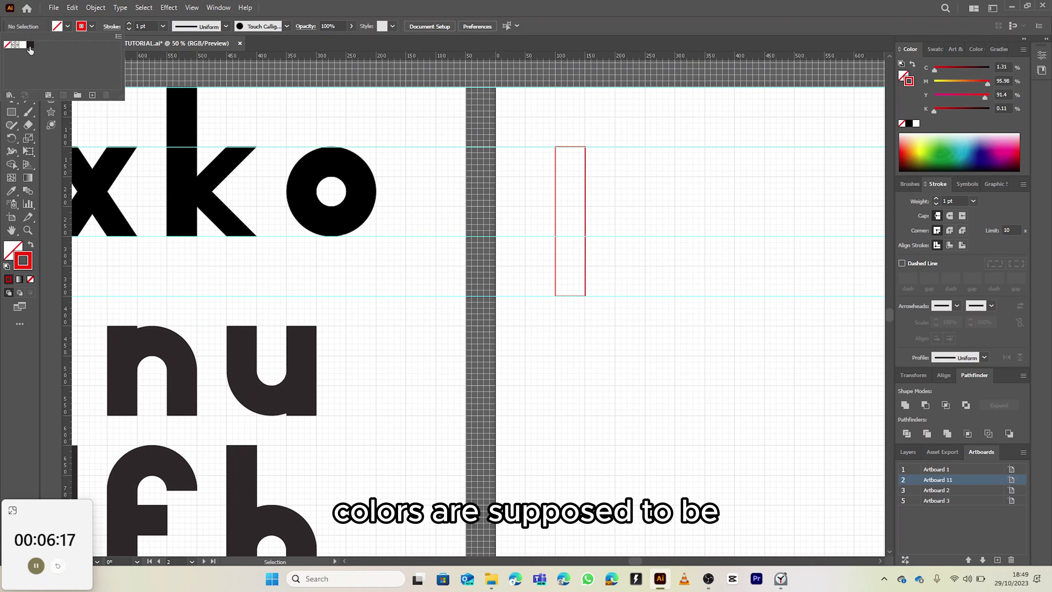
click(47, 44)
drag(529, 195, 606, 233)
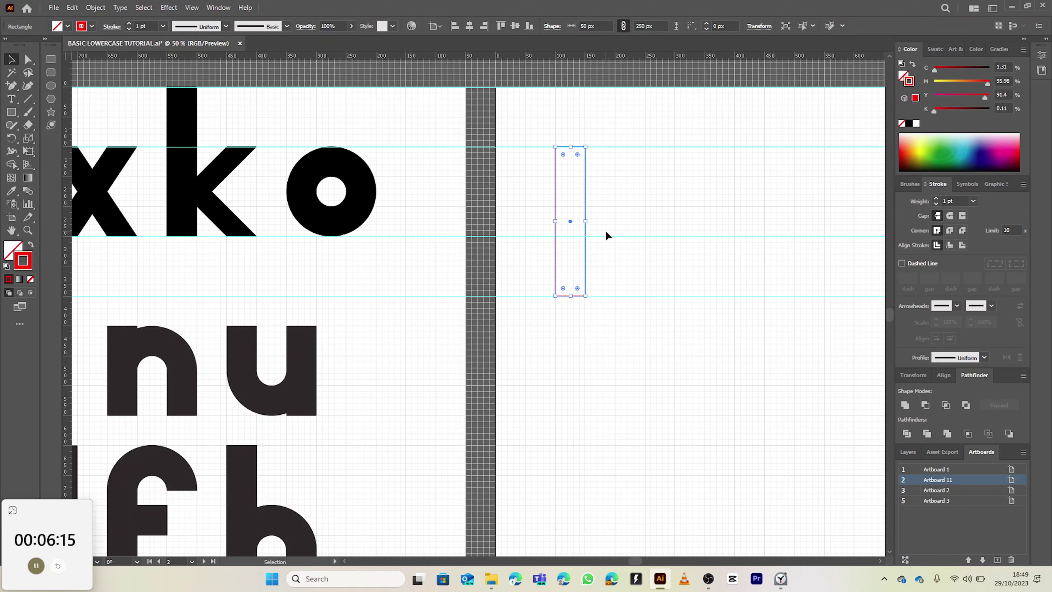
click(909, 123)
click(566, 207)
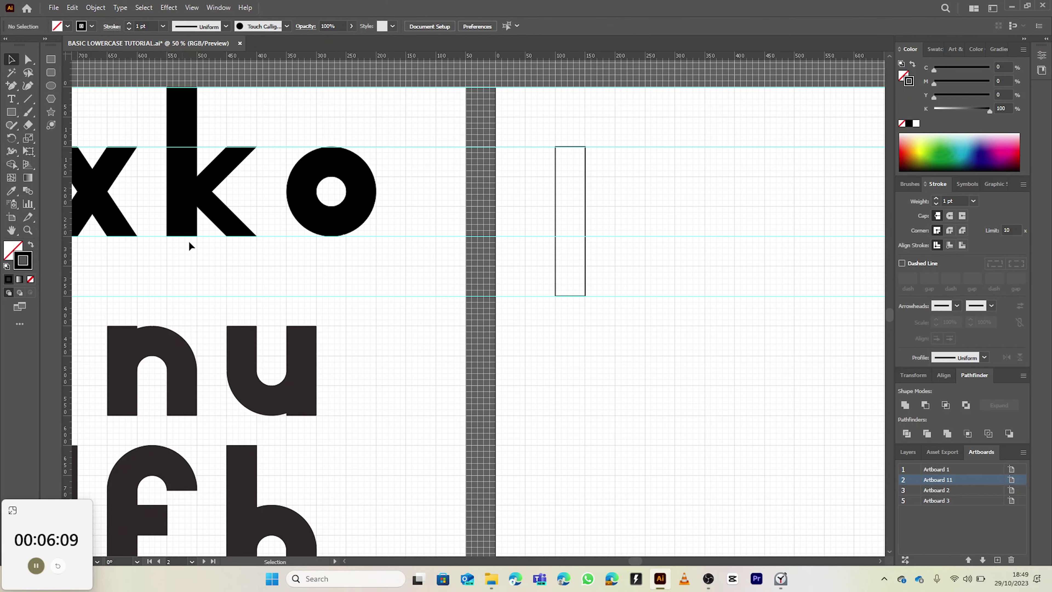
Compare the construction outline of the j with the stem rectangle on the new artboard
key(ctrl+minus)
key(ctrl+minus)
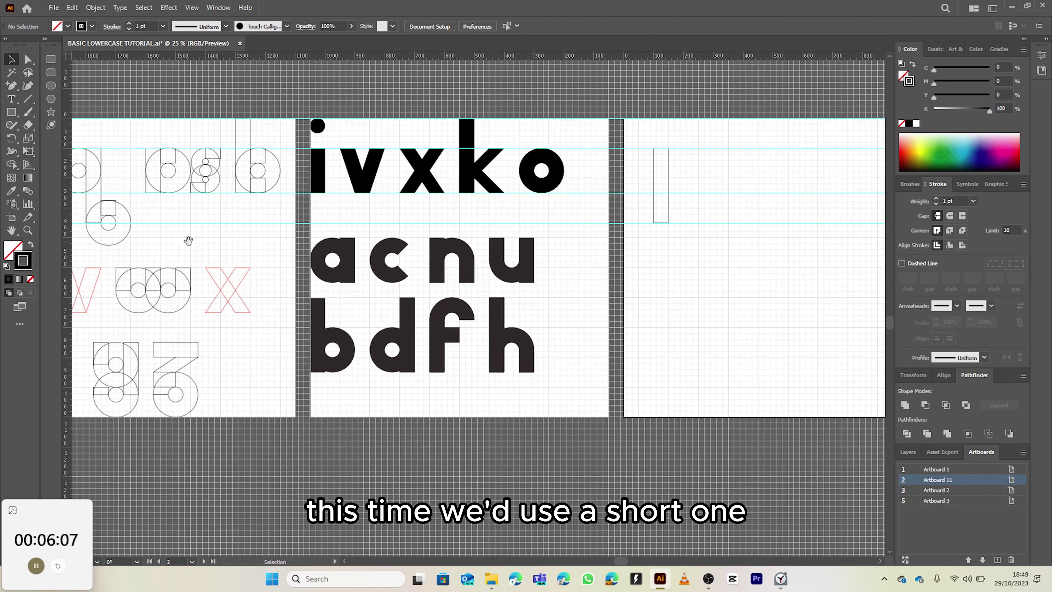
scroll(188, 249, left, 10)
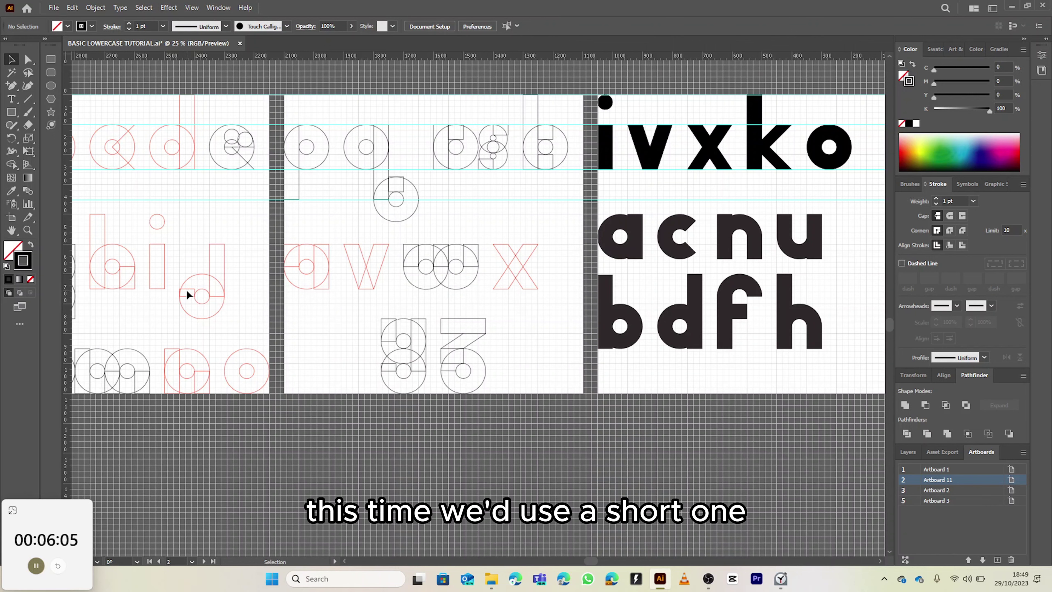
scroll(536, 216, right, 15)
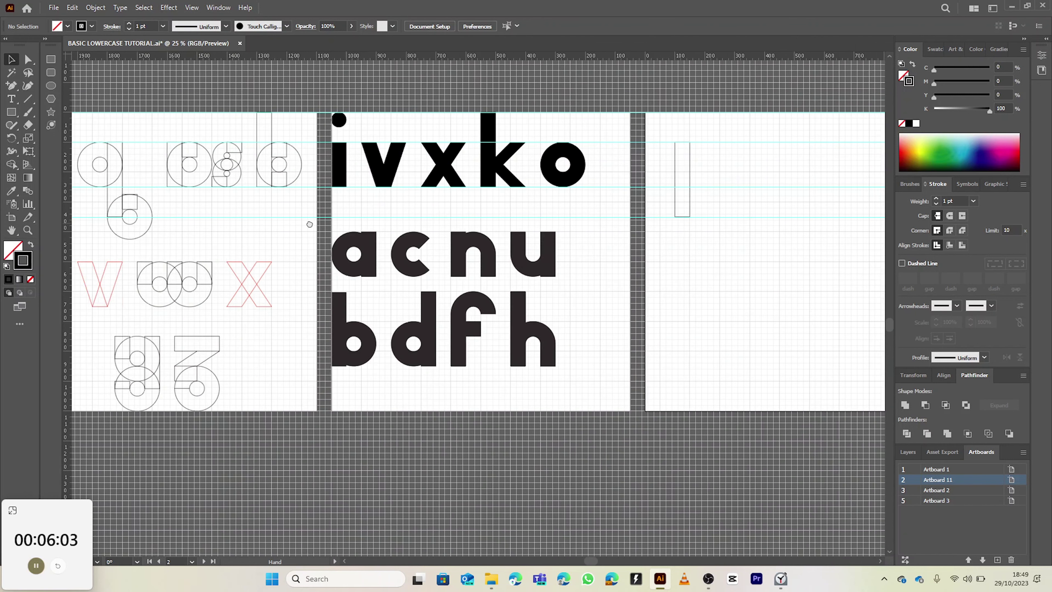
Compare the curves of the finished letters and the j construction outline with the stem rectangle on the new artboard
scroll(518, 202, up, 2)
scroll(532, 201, up, 1)
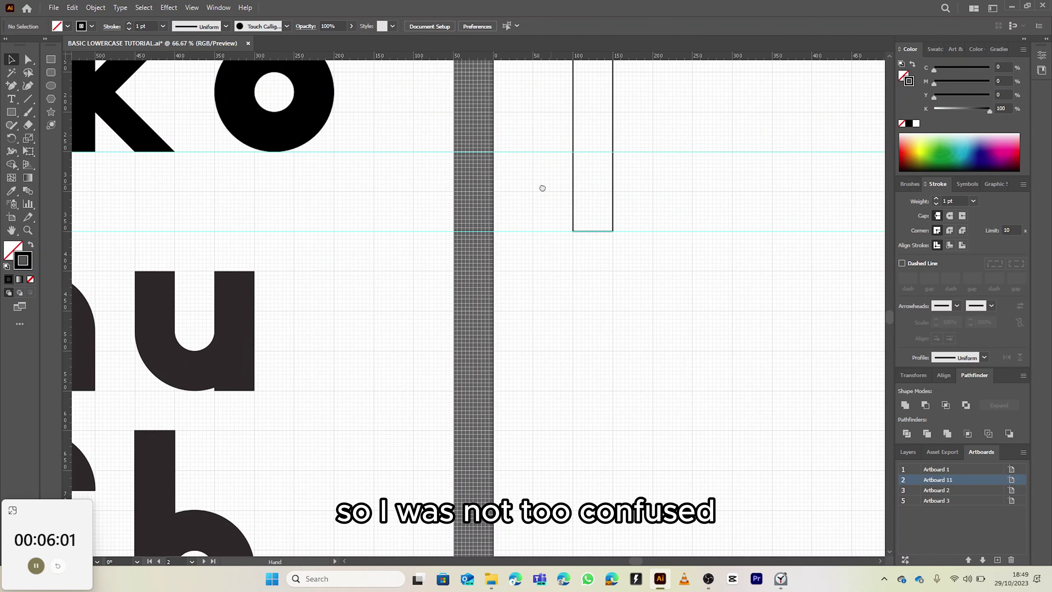
scroll(543, 188, right, 3)
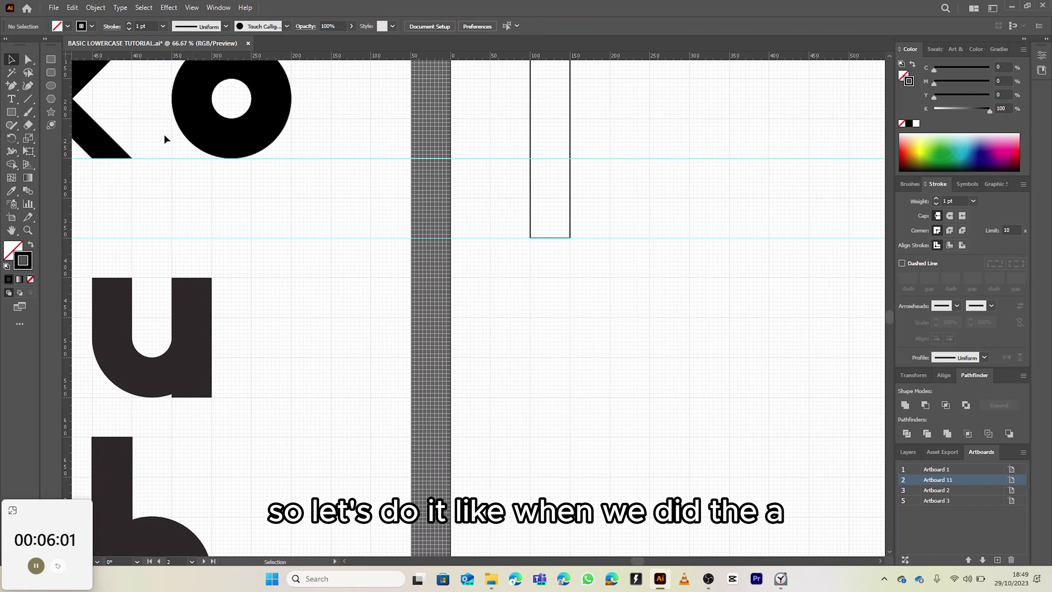
click(51, 61)
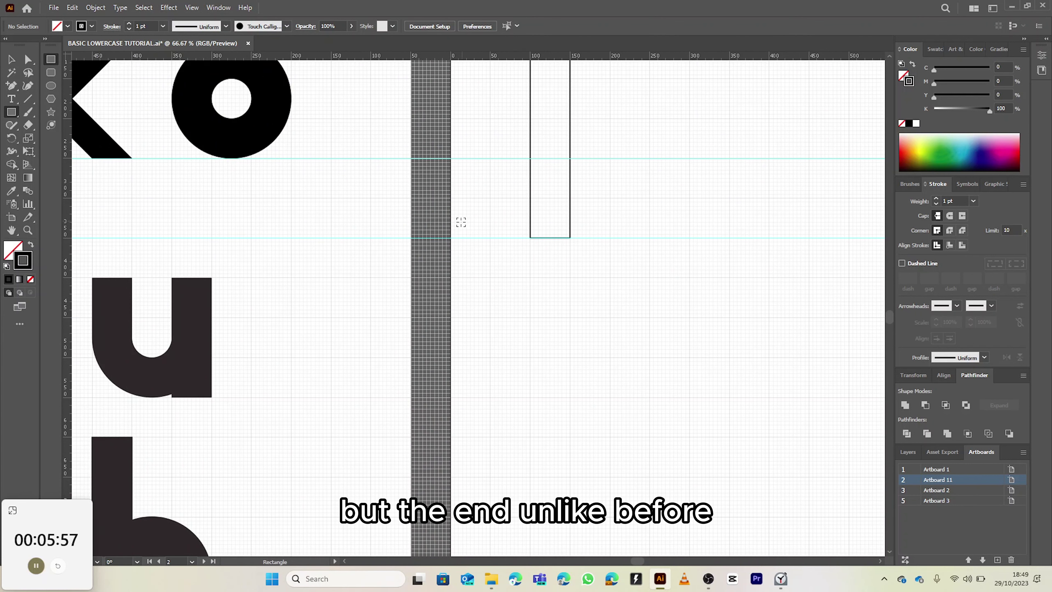
scroll(331, 294, down, 1)
scroll(491, 337, left, 5)
scroll(491, 336, down, 3)
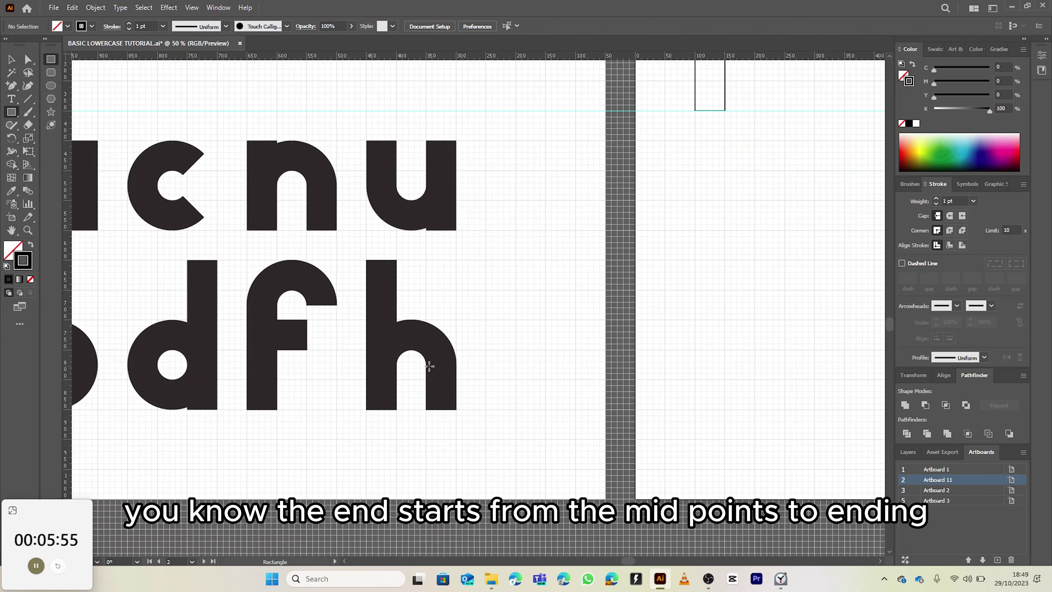
drag(669, 171, 487, 350)
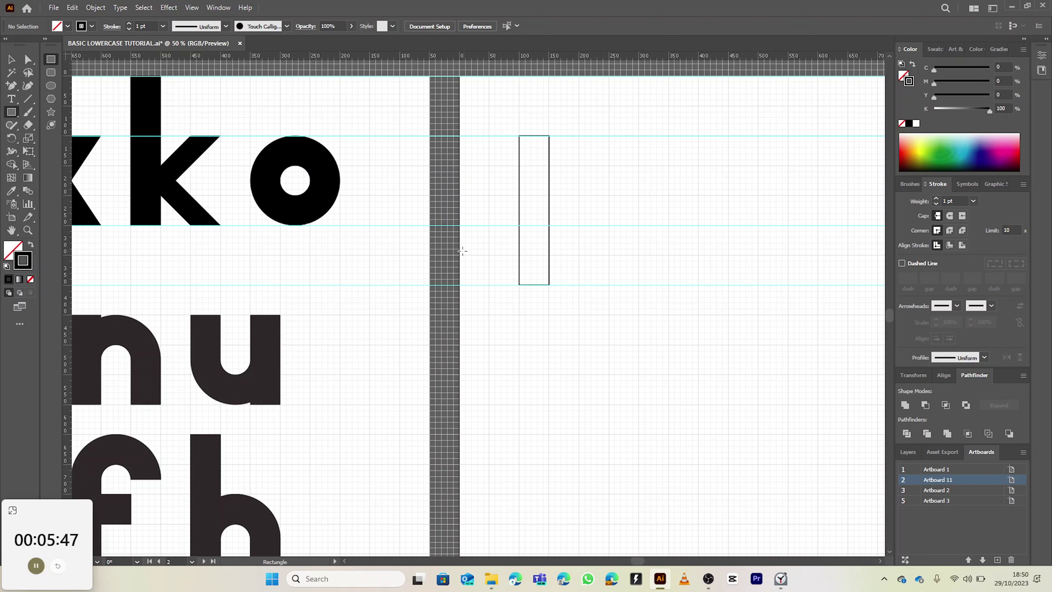
drag(463, 256, 870, 132)
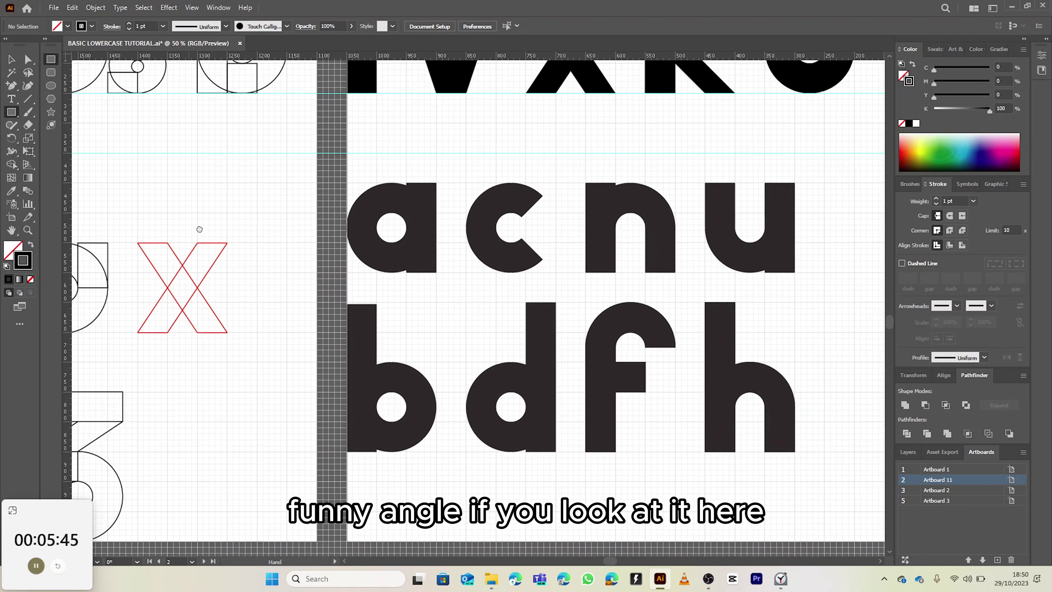
drag(197, 228, 713, 186)
drag(430, 193, 533, 159)
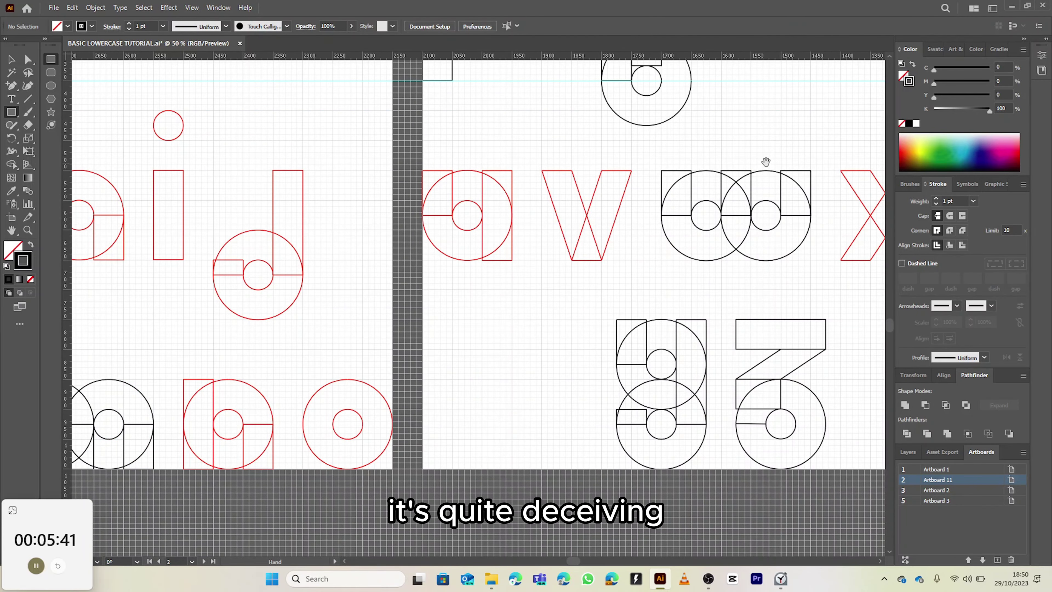
drag(763, 162, 348, 199)
drag(638, 157, 286, 212)
drag(630, 181, 230, 205)
drag(561, 220, 530, 238)
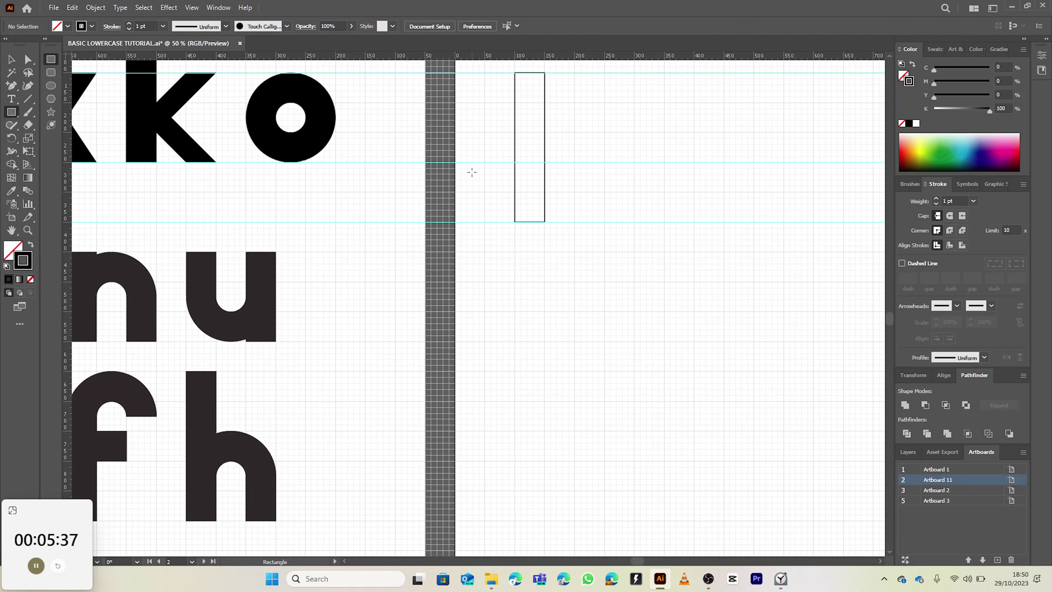
drag(485, 146, 516, 220)
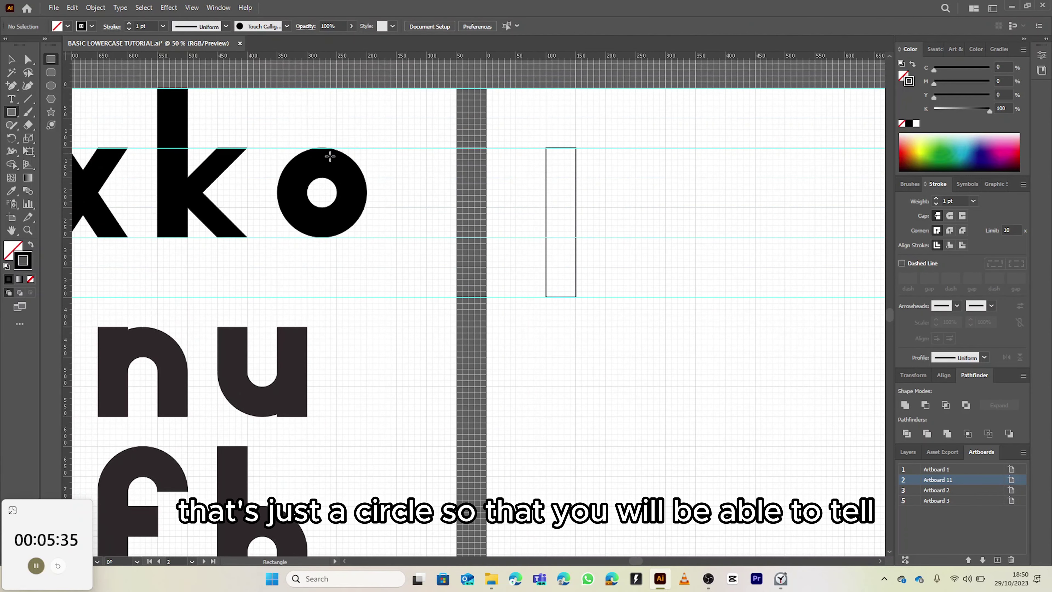
Draw a 150 px circle from the artboard's left edge on the lowest guide to the stem's right edge, plus a concentric 50 px circle
click(51, 86)
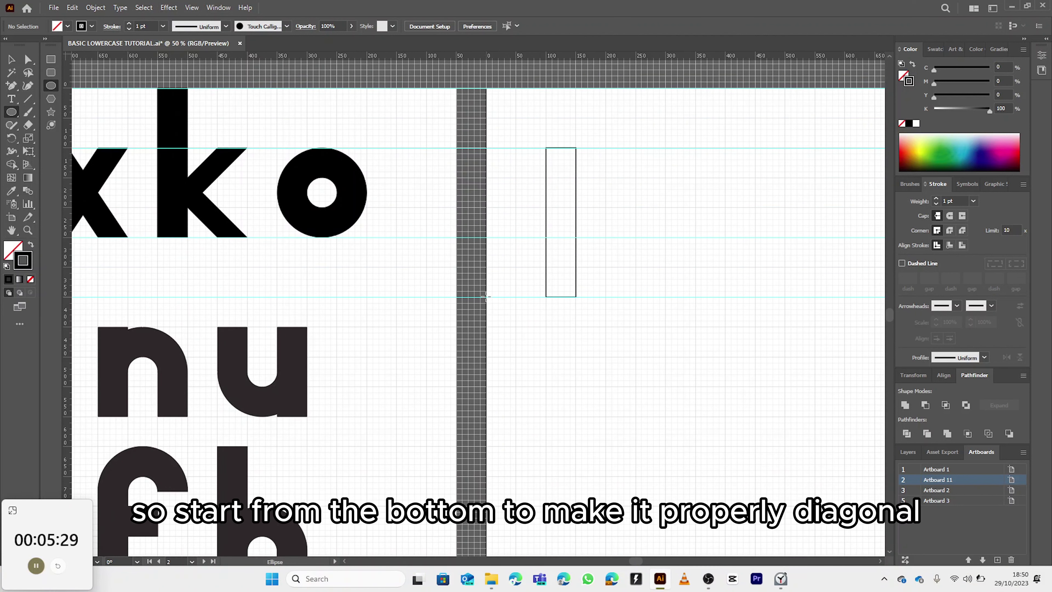
drag(487, 296, 576, 207)
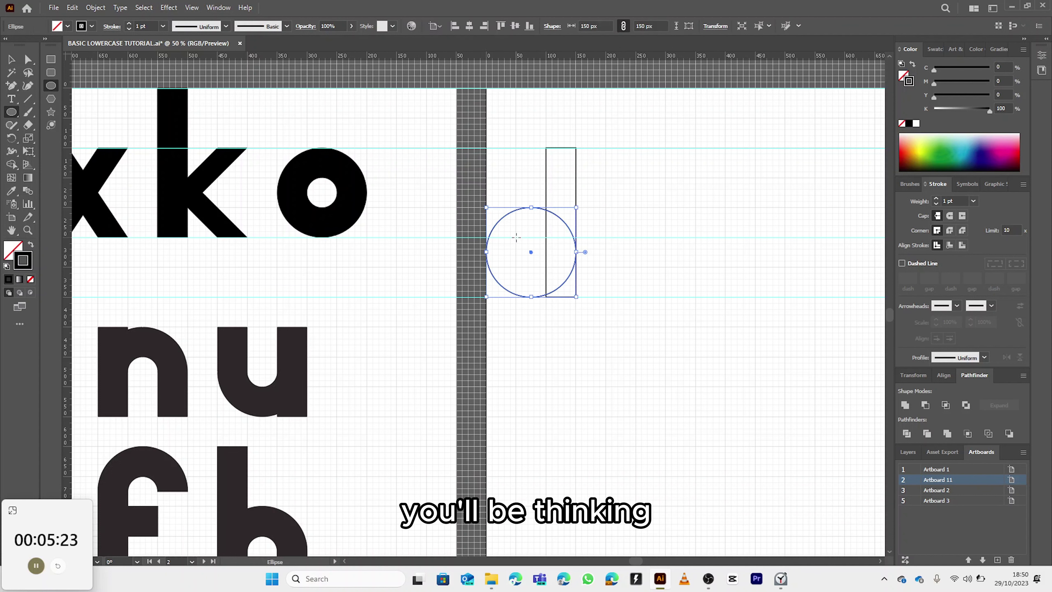
drag(532, 252, 546, 267)
key(v)
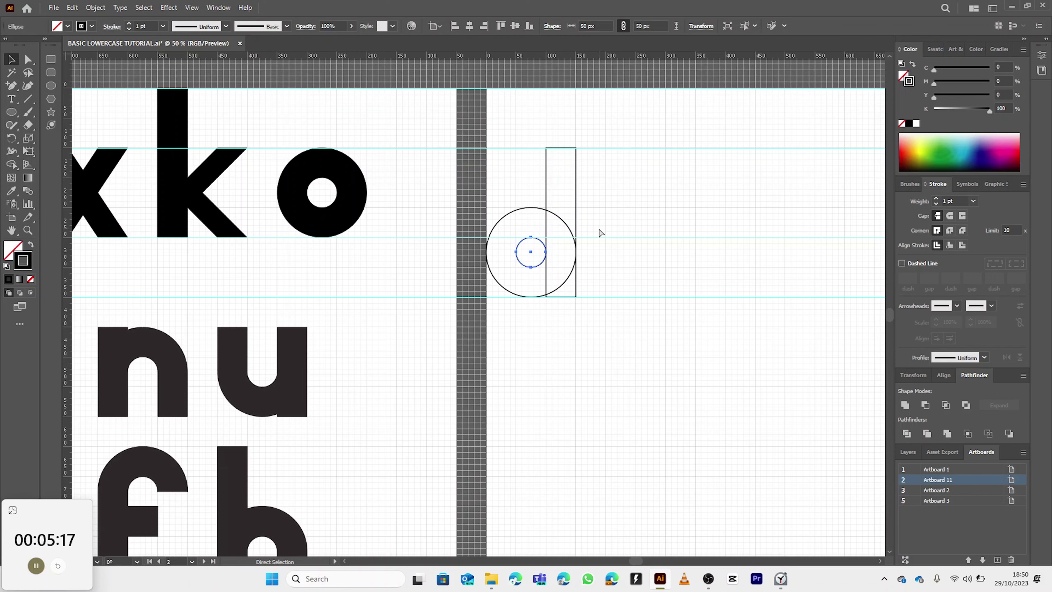
Hide the grid to check how the two circles meet the stem and guides, and show the grid again
key(ctrl+apostrophe)
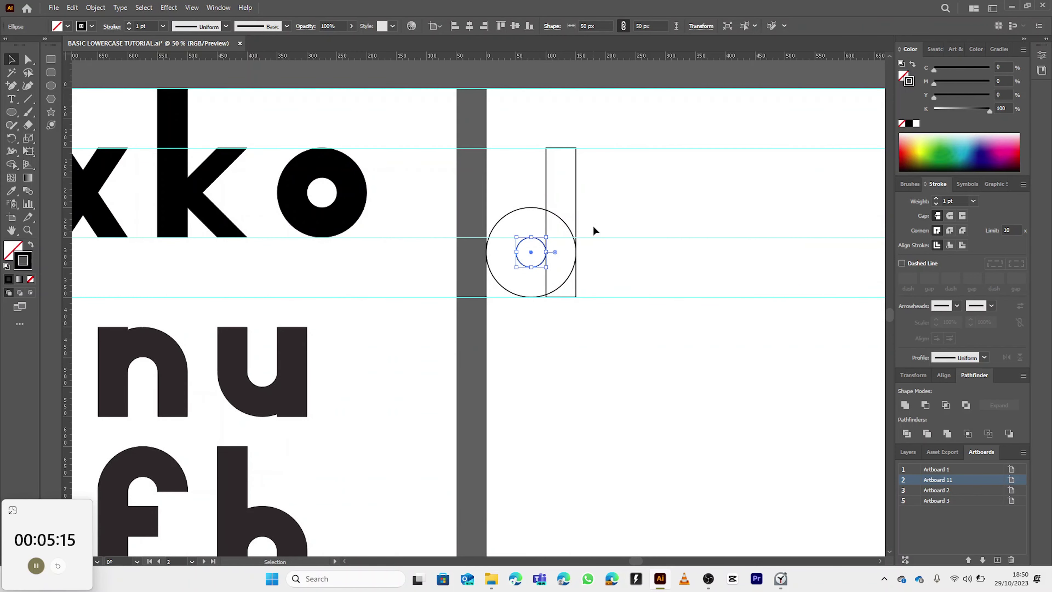
click(593, 224)
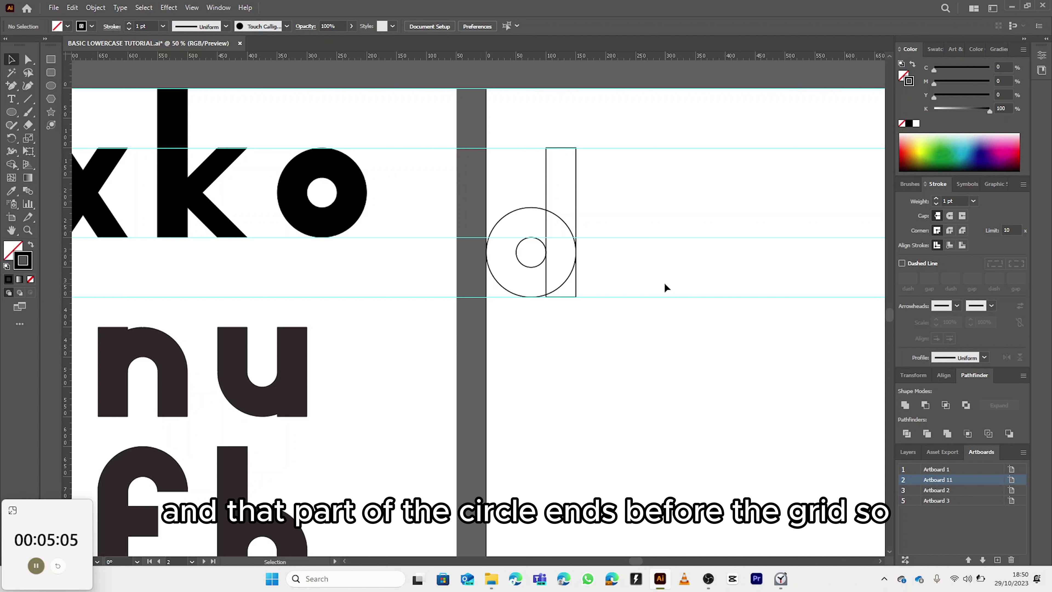
key(ctrl+apostrophe)
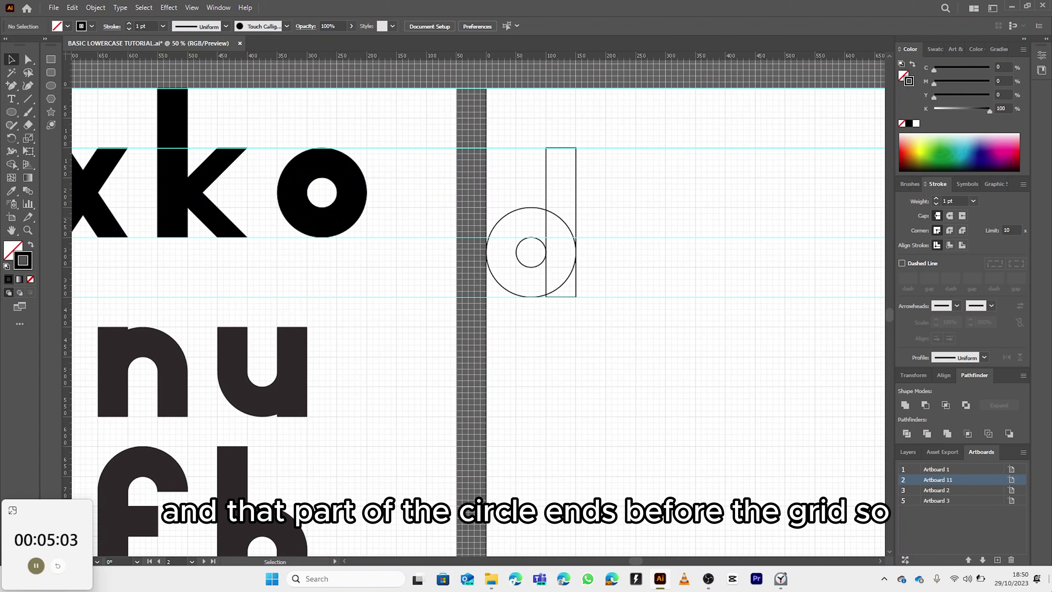
Draw a rectangle 50 px wide and about 74 px high from the inner circle's left point to the outer circle's upper-left bounding corner
scroll(535, 276, up, 1)
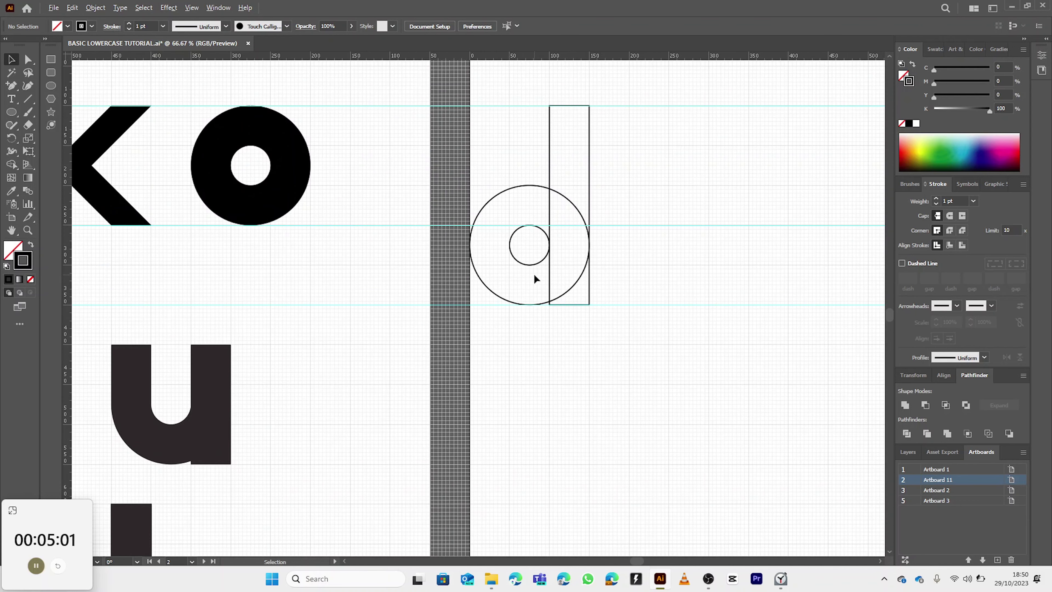
click(50, 59)
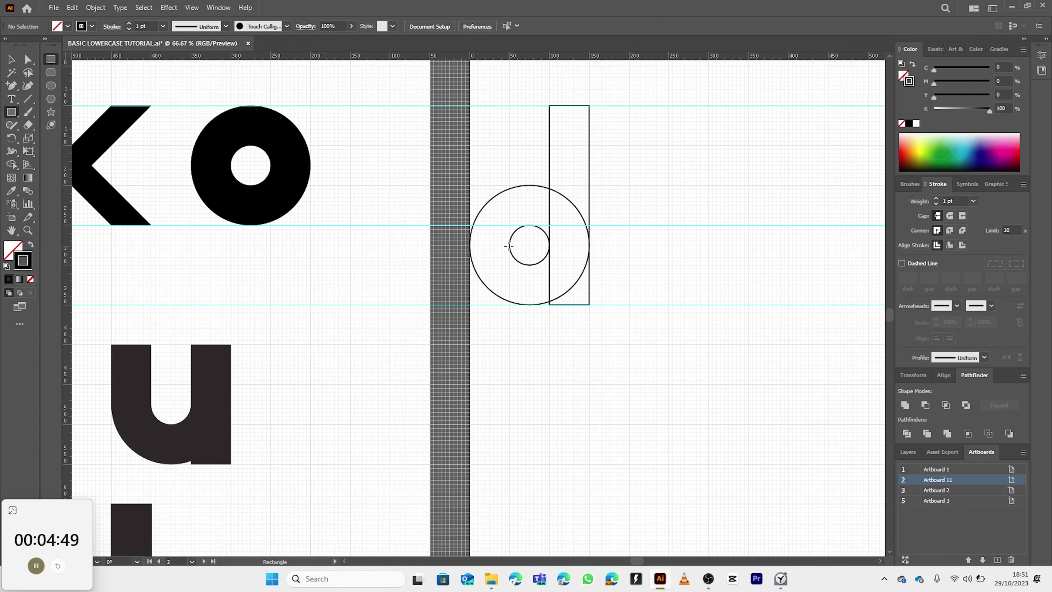
mouse_move(511, 246)
mouse_down()
mouse_move(469, 235)
mouse_move(470, 185)
mouse_up()
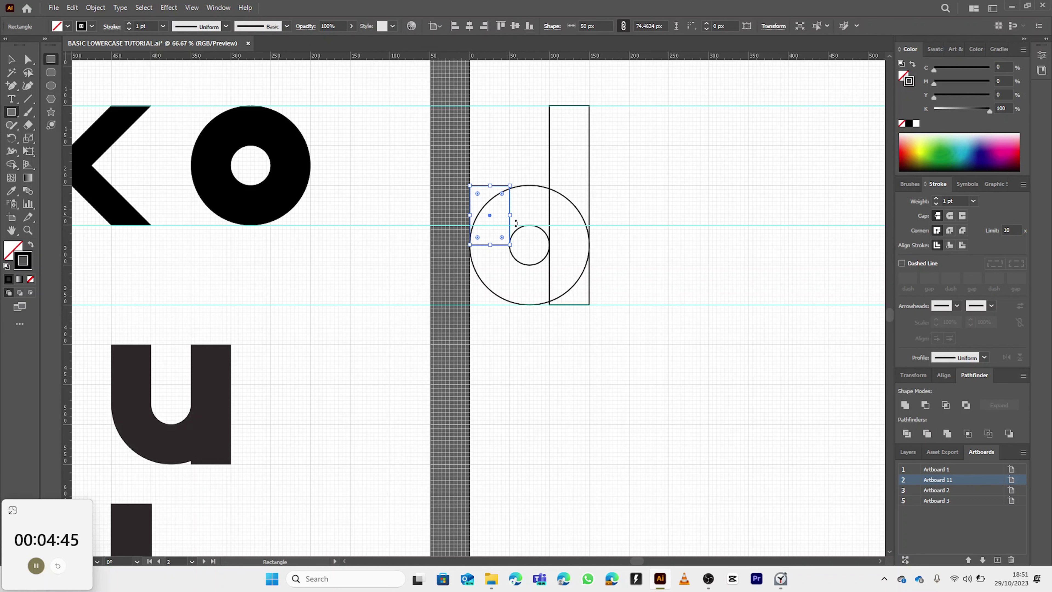
Examine the small rectangle's overlap with the outer circle with the grid hidden, and show the grid again
key(ctrl+apostrophe)
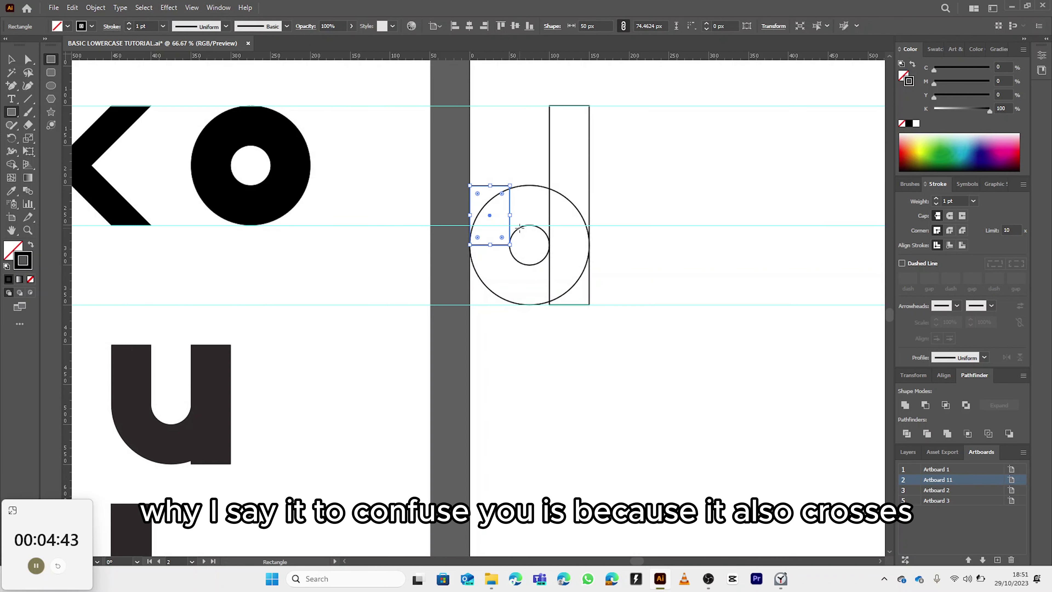
key(v)
click(487, 166)
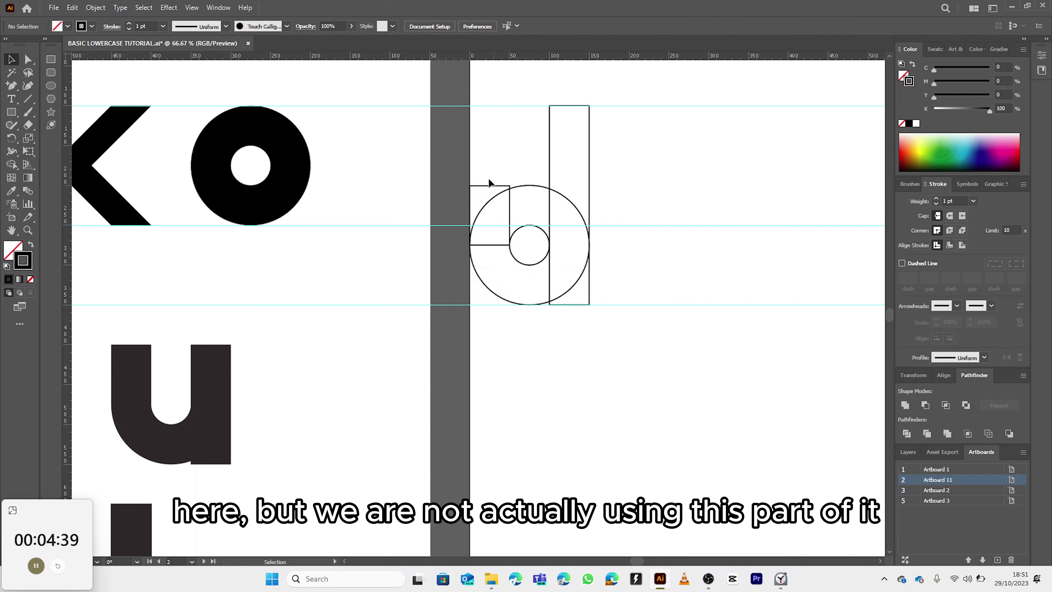
click(490, 190)
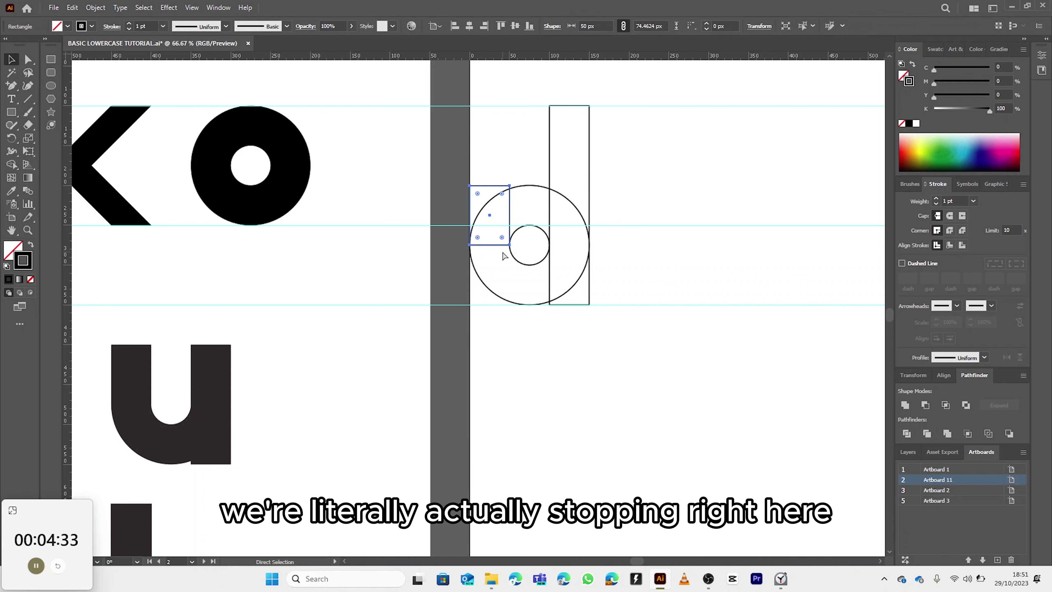
key(ctrl+')
Draw a 50 px circle as the j's dot at the artboard's top edge, aligned above the stem, and deselect it
key(ctrl+minus)
key(ctrl+minus)
drag(556, 210, 555, 217)
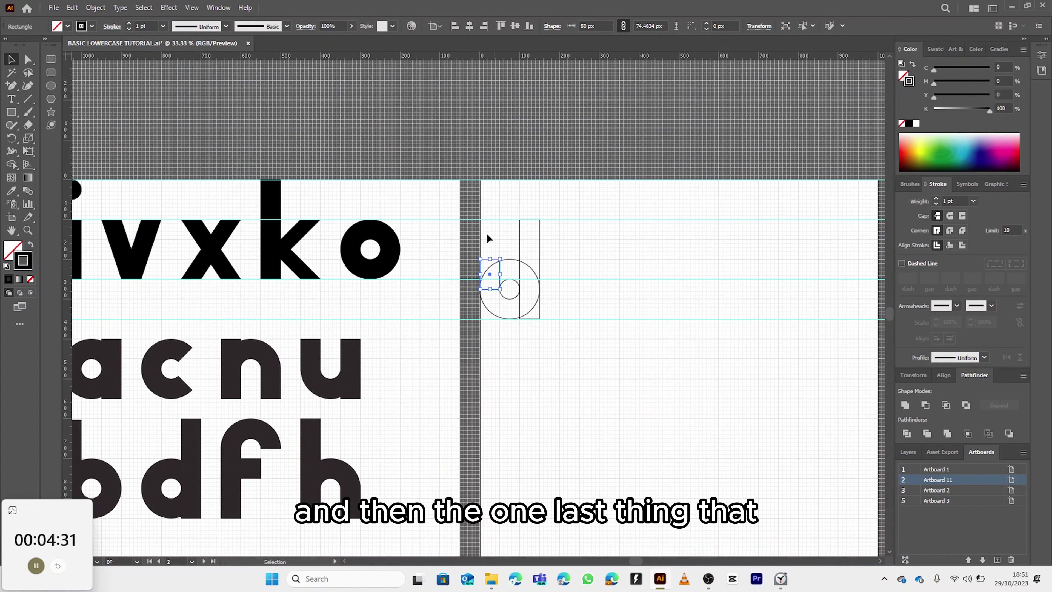
click(50, 85)
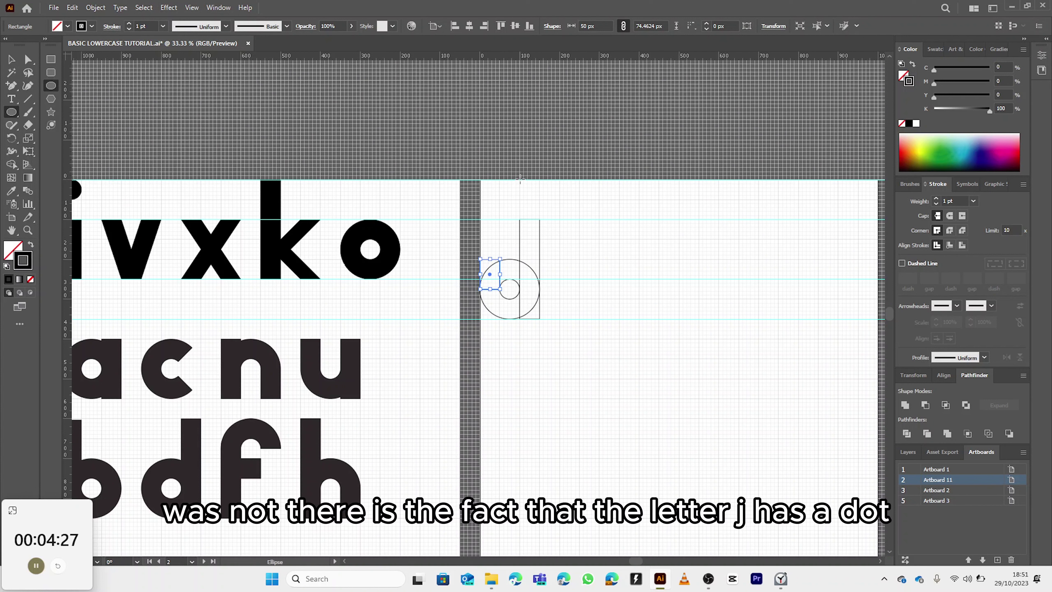
drag(521, 179, 540, 199)
key(v)
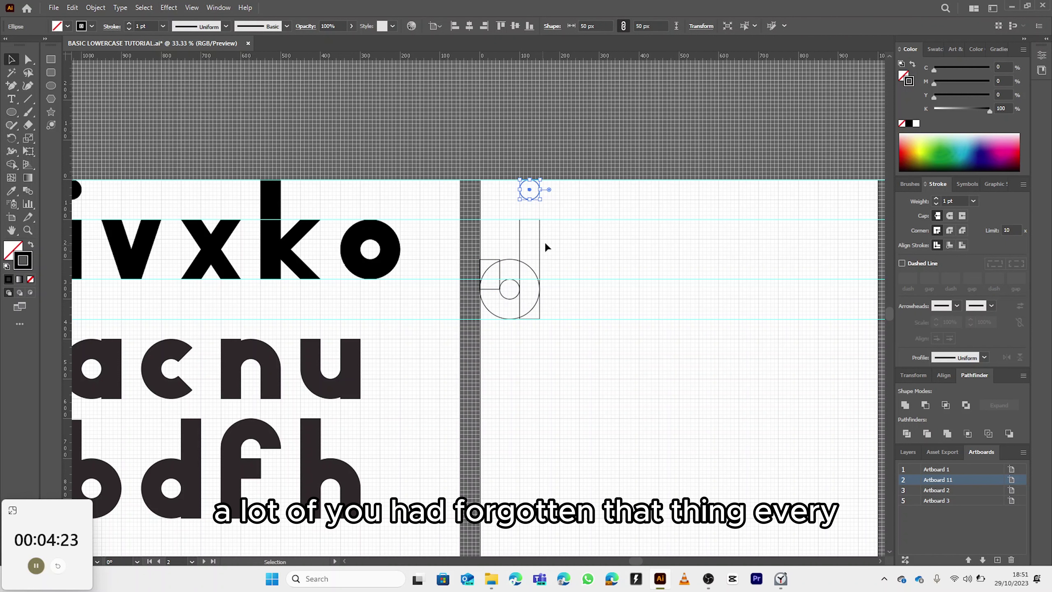
click(547, 238)
Swap the dot's stroke and fill so it is solid black, and select all the j's construction shapes below it
scroll(513, 236, down, 1)
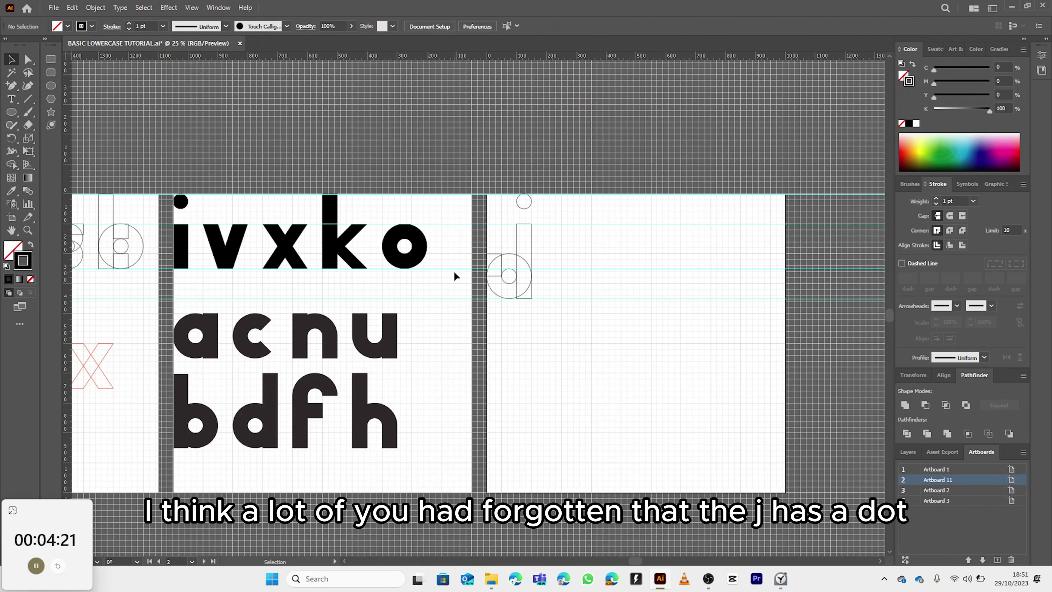
click(526, 201)
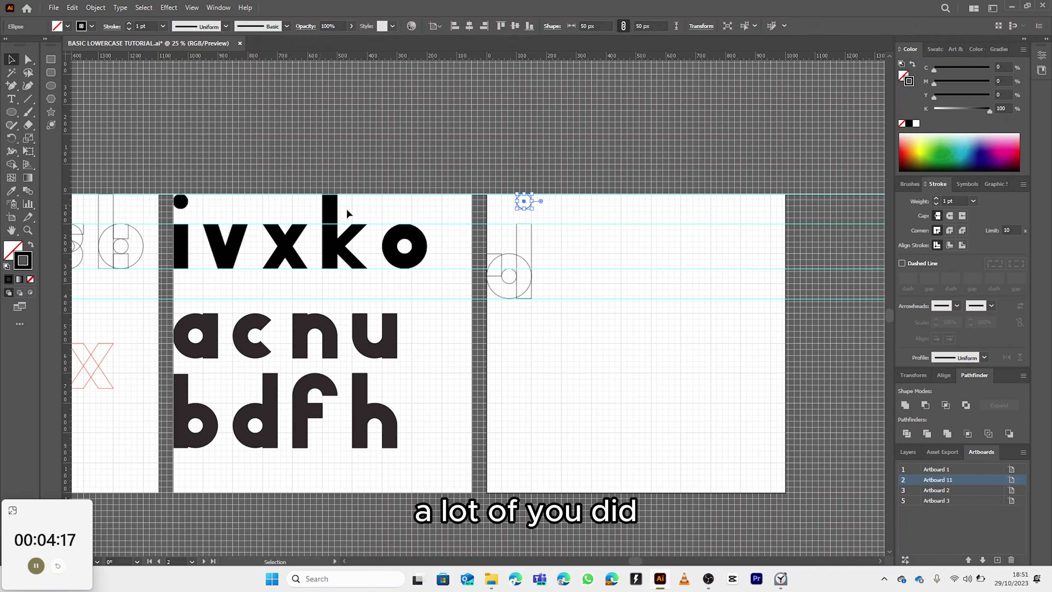
key(shift+x)
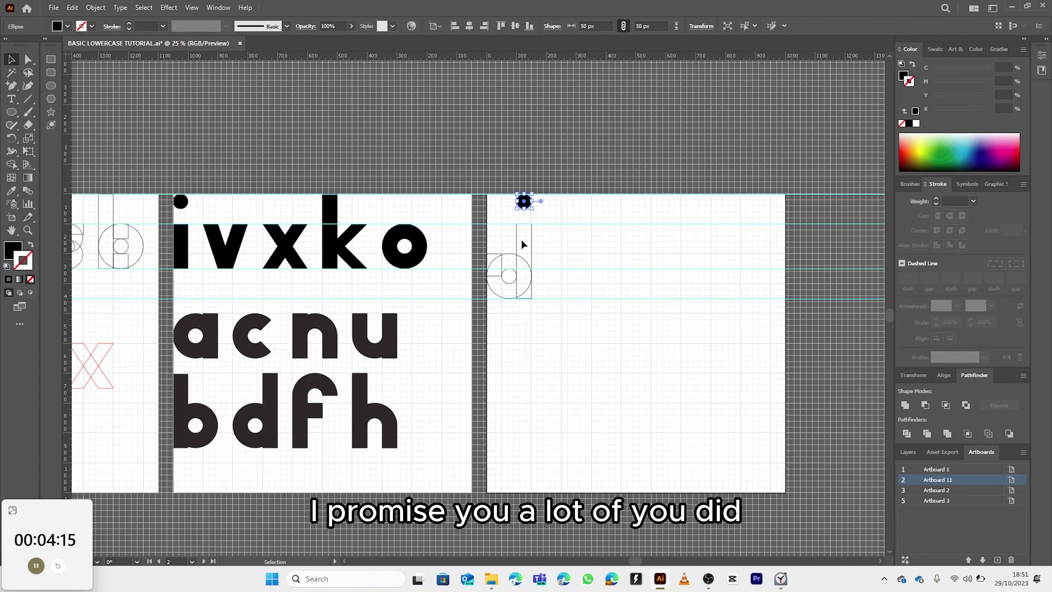
scroll(523, 233, up, 1)
drag(480, 228, 549, 309)
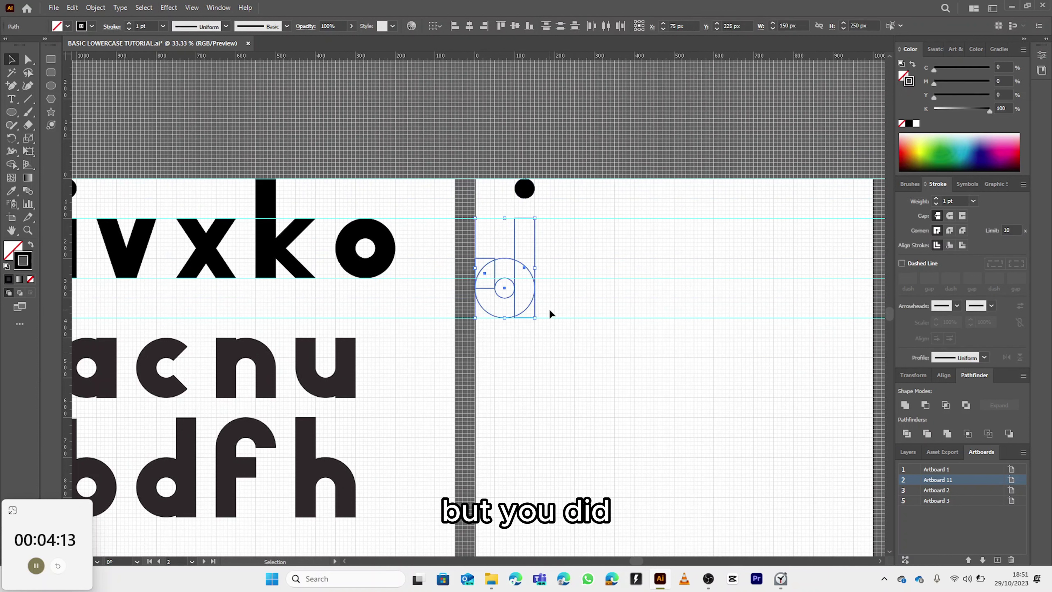
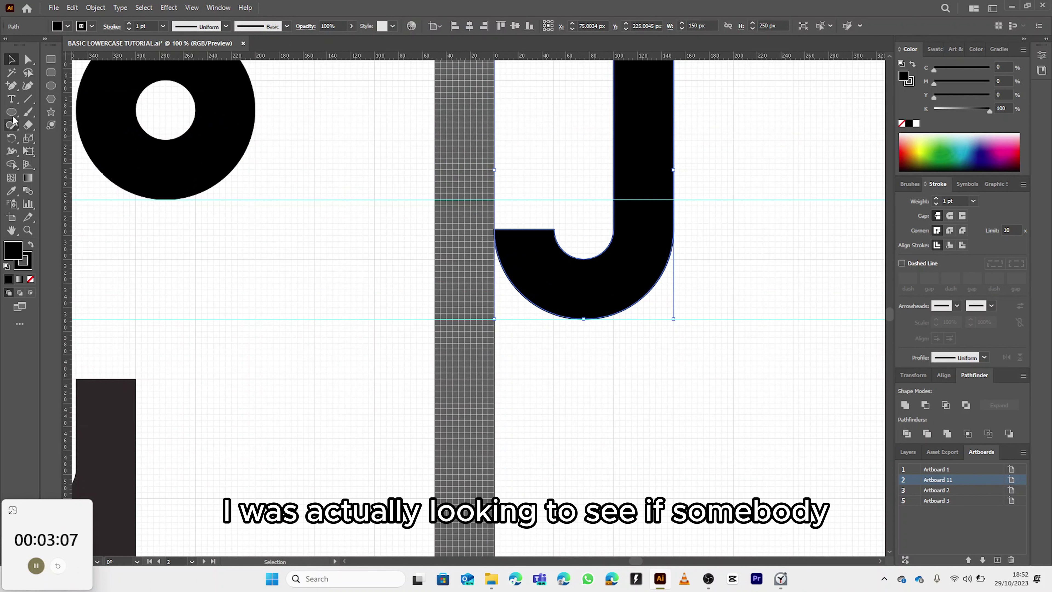
Draw a black 50 by 25 px rectangle on the end of the j's hook, reaching up to the guide above it
click(51, 59)
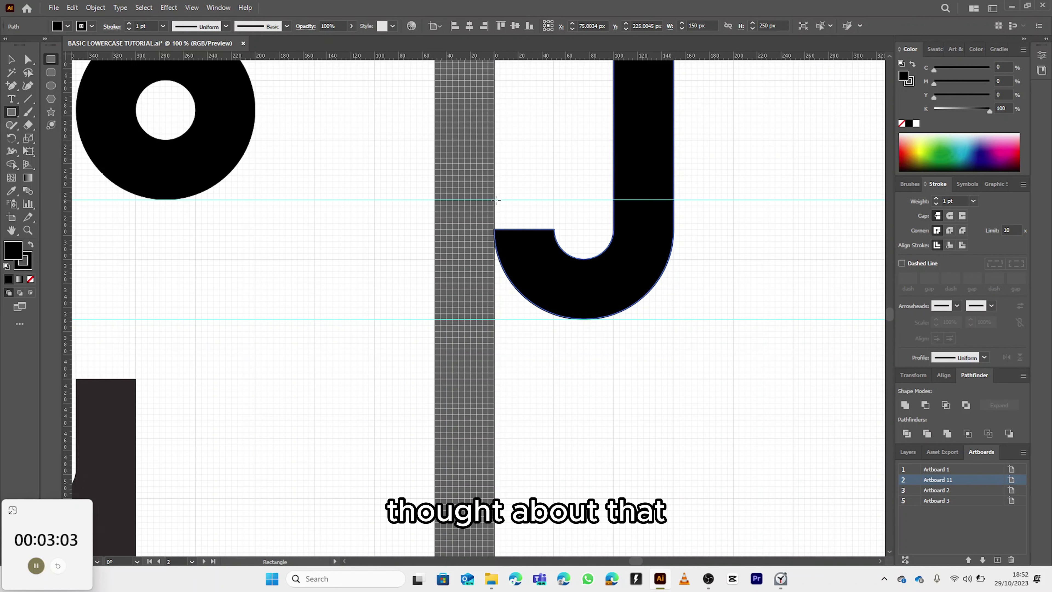
drag(495, 199, 554, 229)
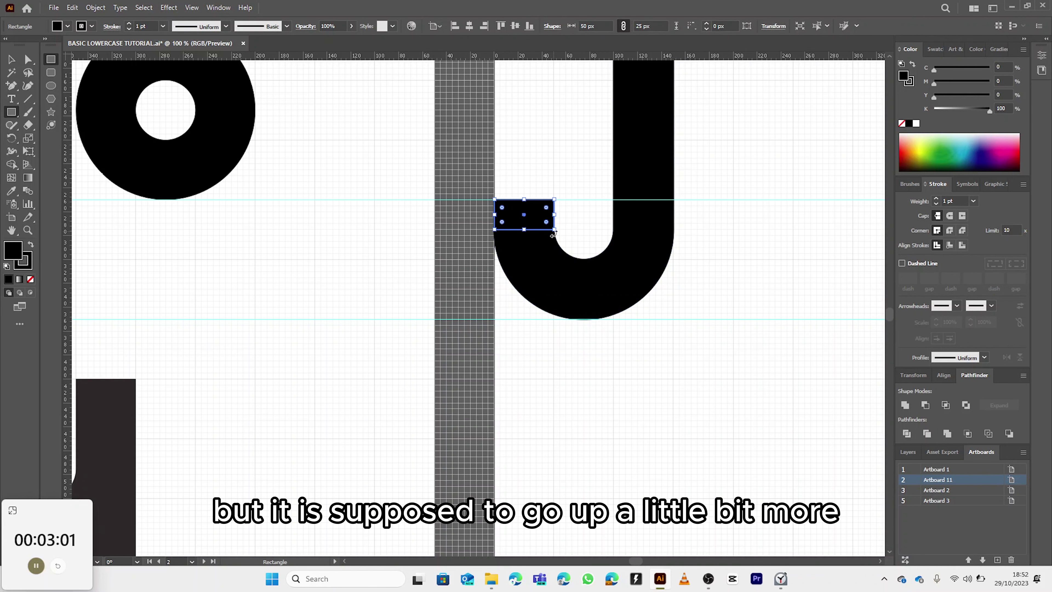
key(v)
scroll(592, 209, down, 1)
click(575, 182)
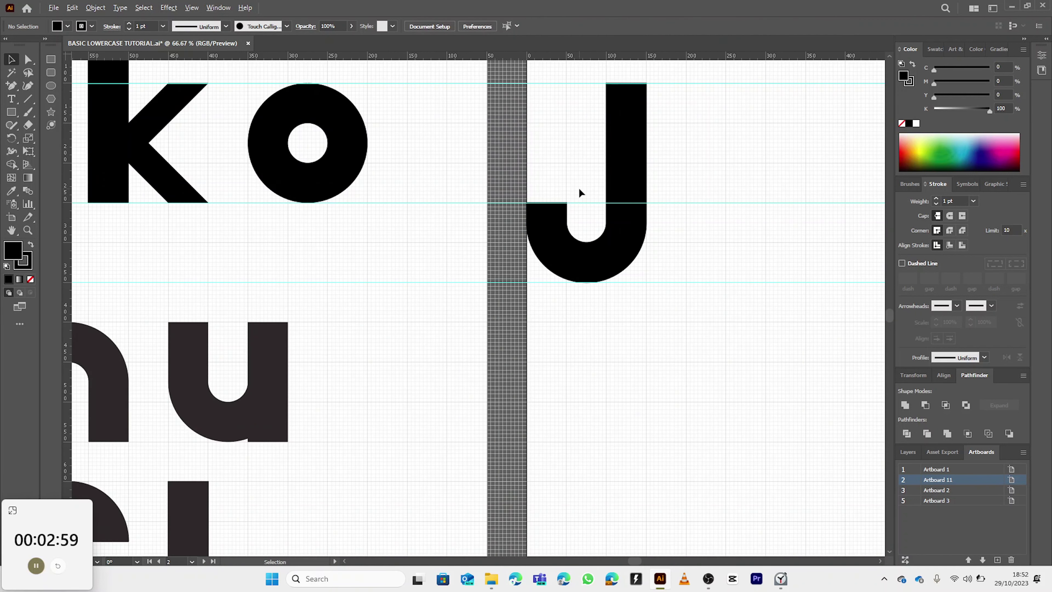
Merge the small extension rectangle with the j's body using the Shape Builder tool and deselect the letter
scroll(579, 192, down, 2)
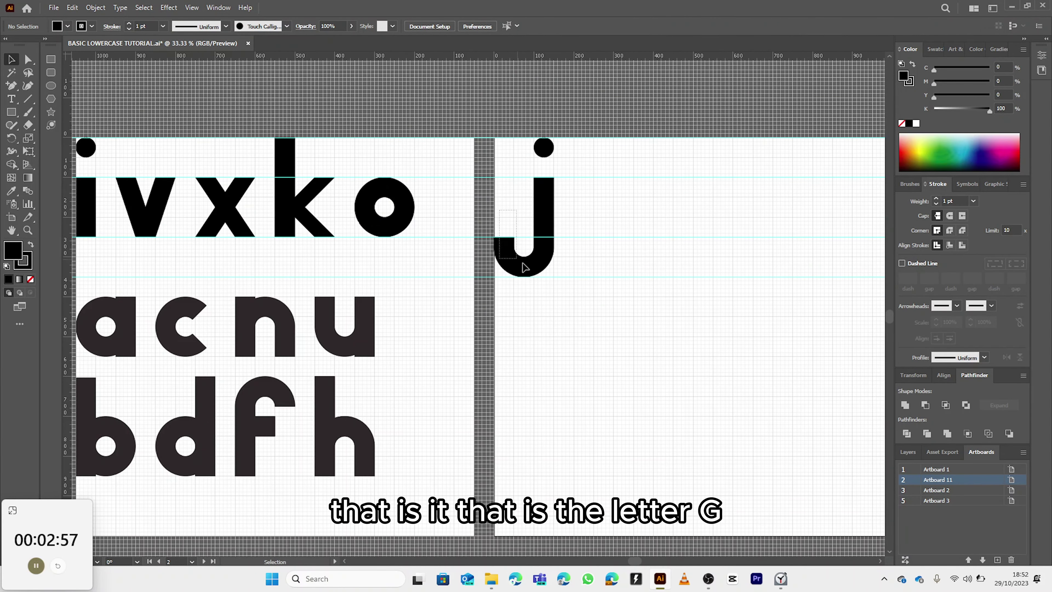
click(525, 268)
key(shift+m)
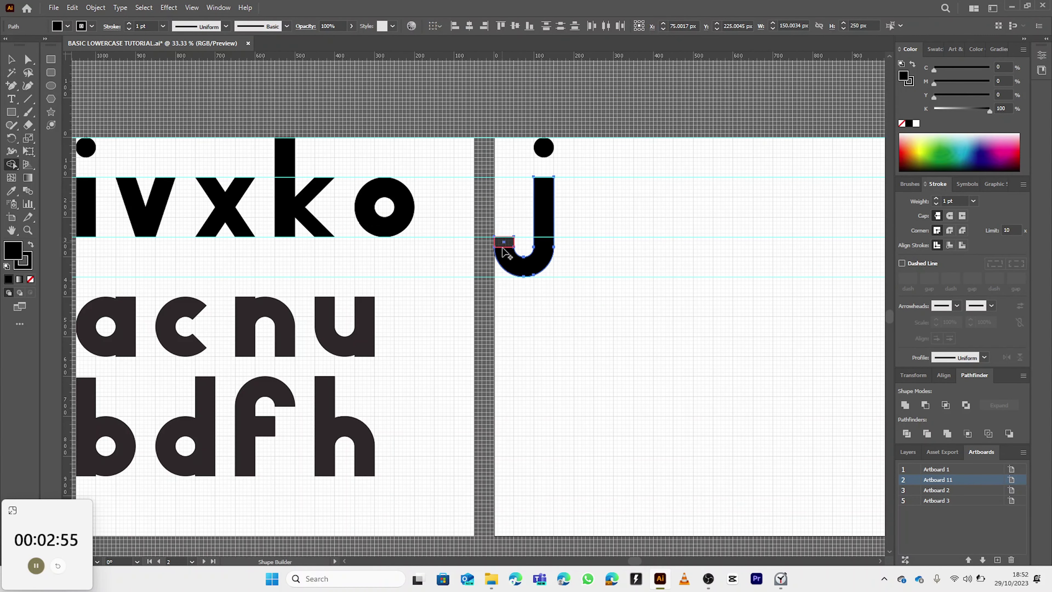
click(503, 248)
key(v)
click(518, 214)
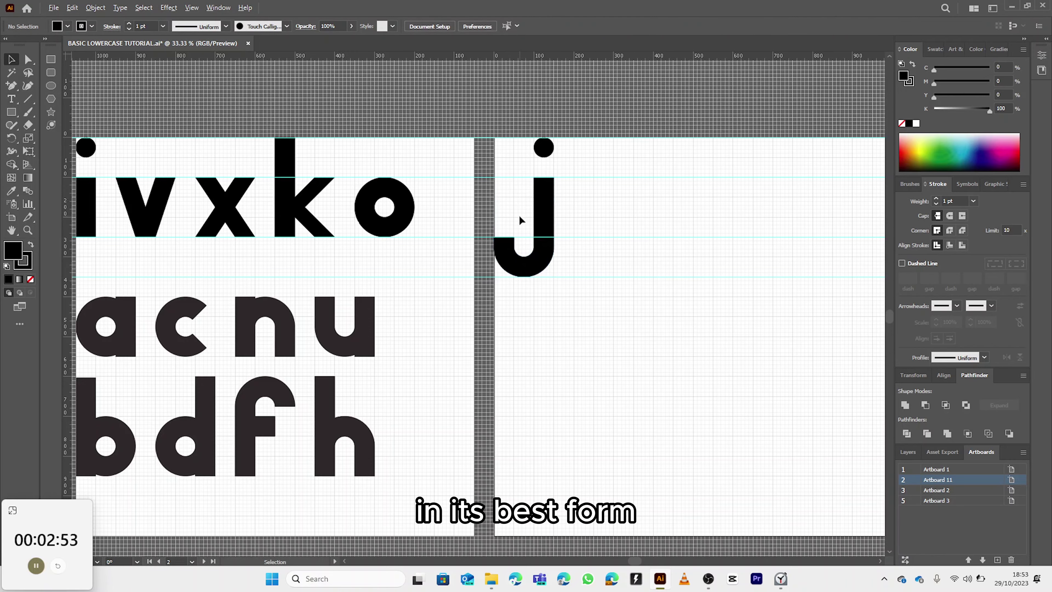
Remove the stroke from all the finished black letters on both artboards, including the j, and deselect them
scroll(519, 214, down, 2)
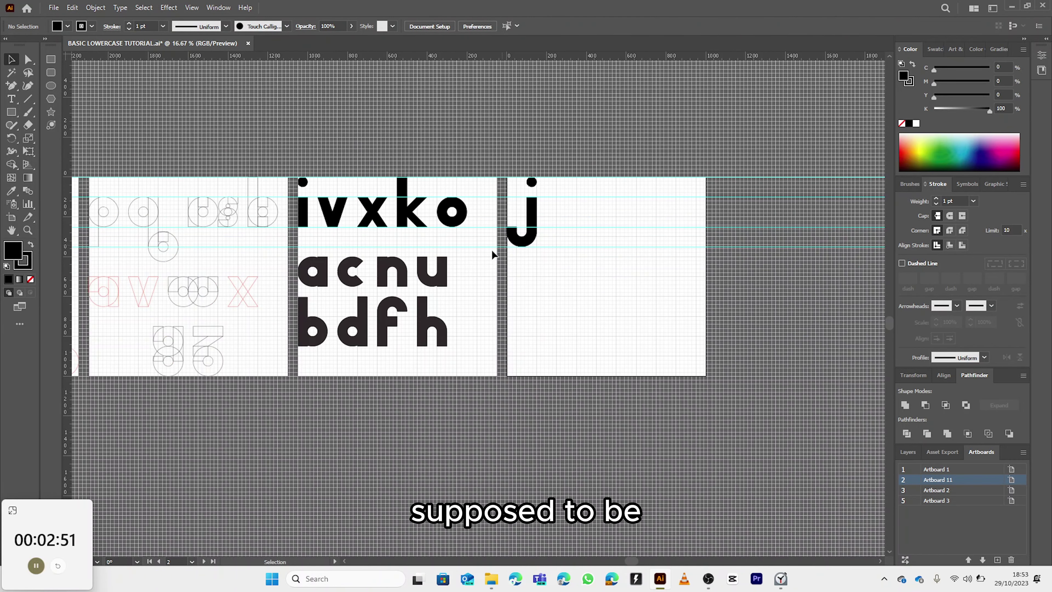
drag(493, 247, 706, 217)
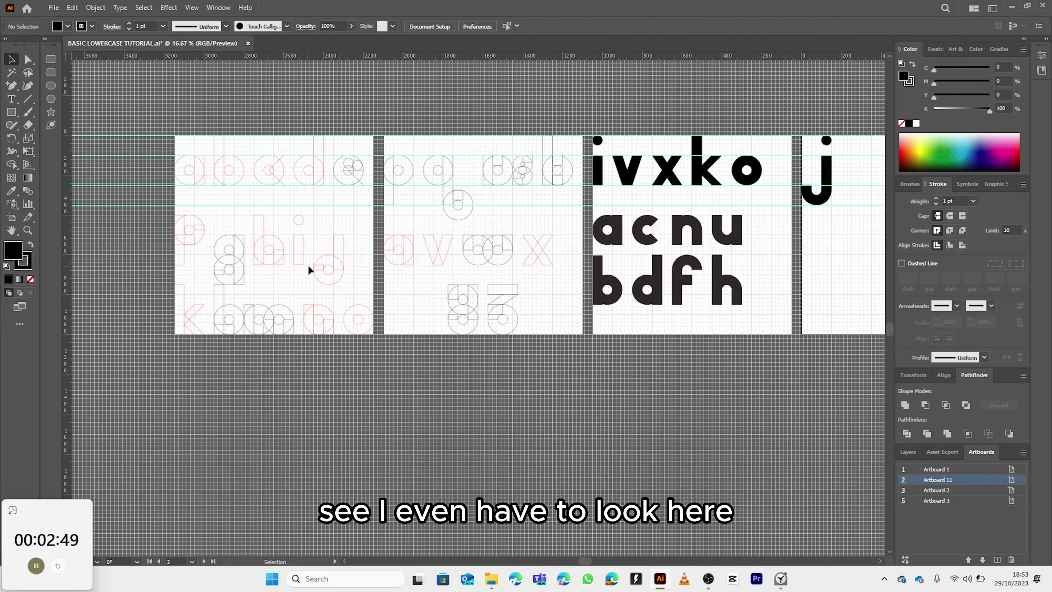
scroll(543, 228, up, 2)
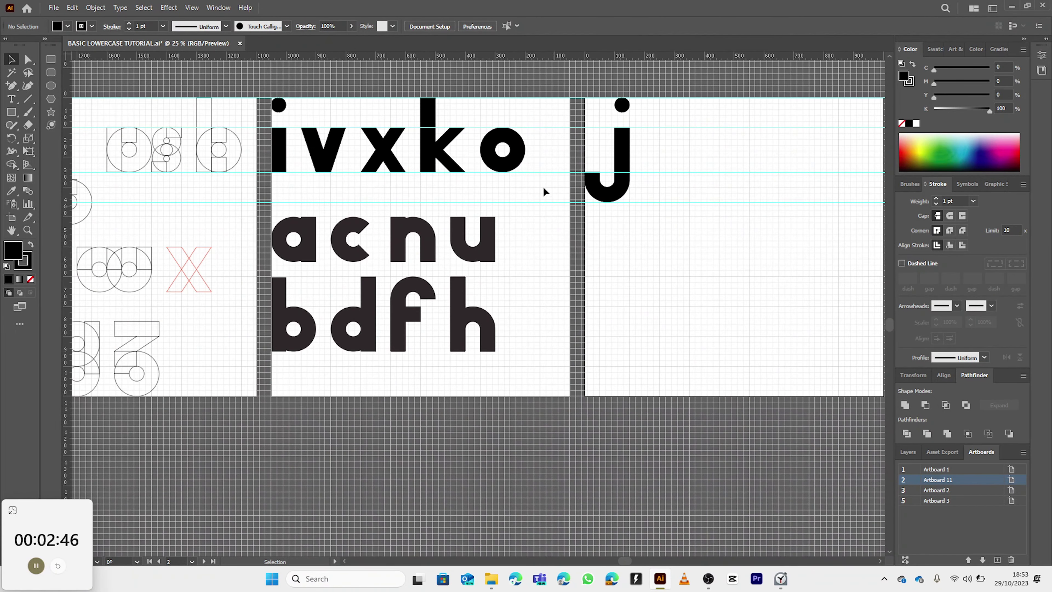
drag(277, 84, 641, 368)
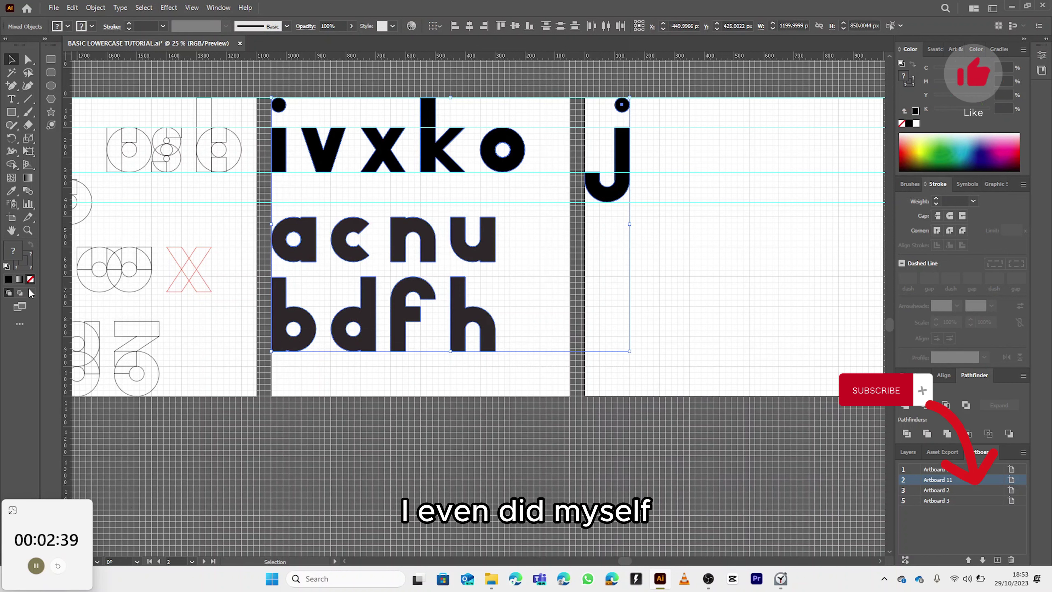
click(10, 280)
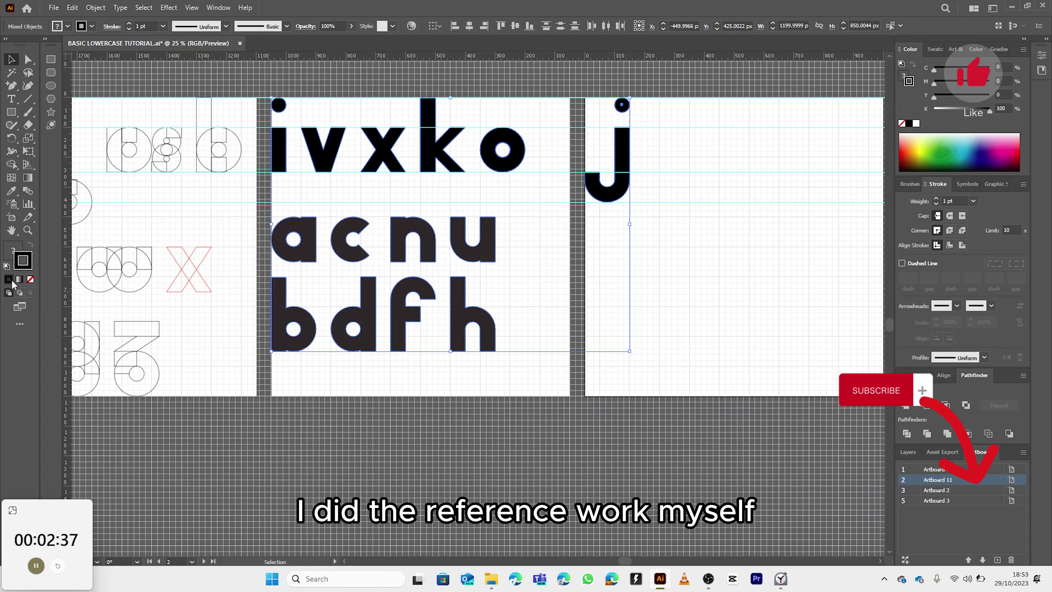
click(30, 279)
click(540, 200)
click(647, 193)
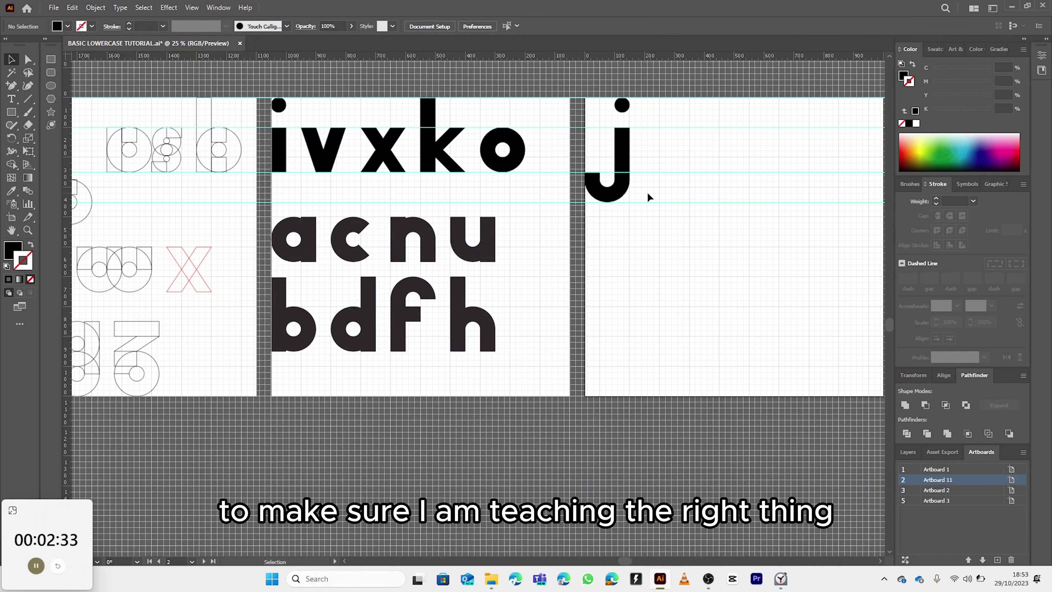
Mark the reference g on the first artboard as done by giving its construction outlines a red stroke
drag(322, 235, 558, 208)
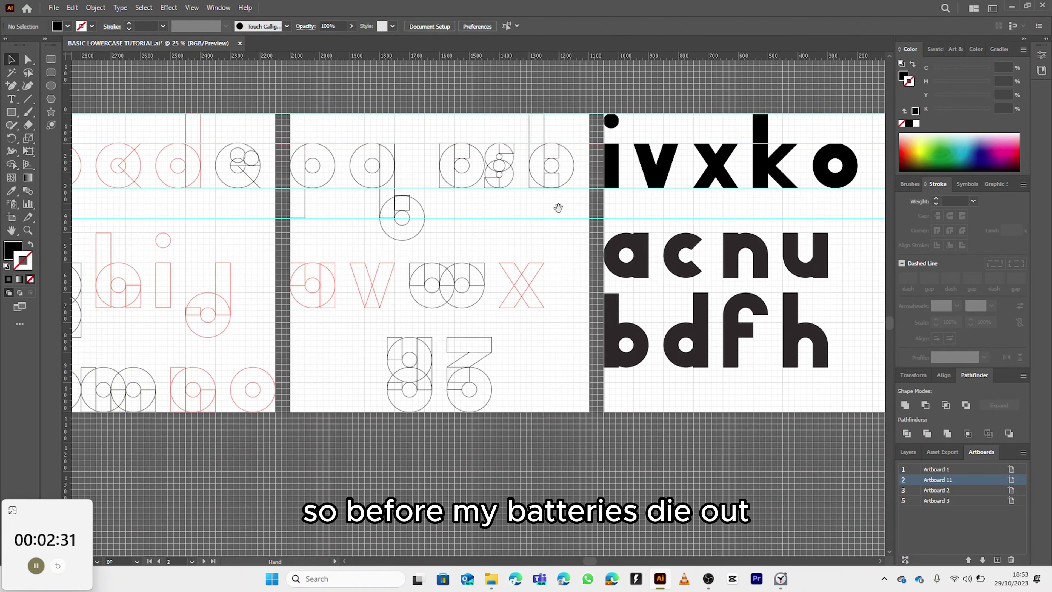
drag(473, 219, 537, 198)
scroll(307, 251, down, 2)
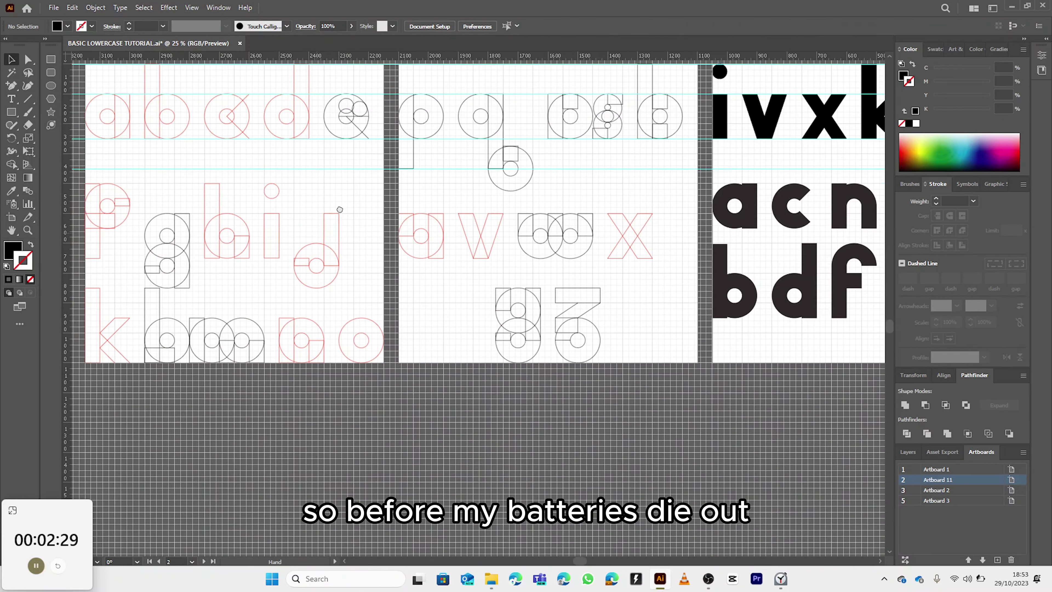
scroll(336, 212, left, 2)
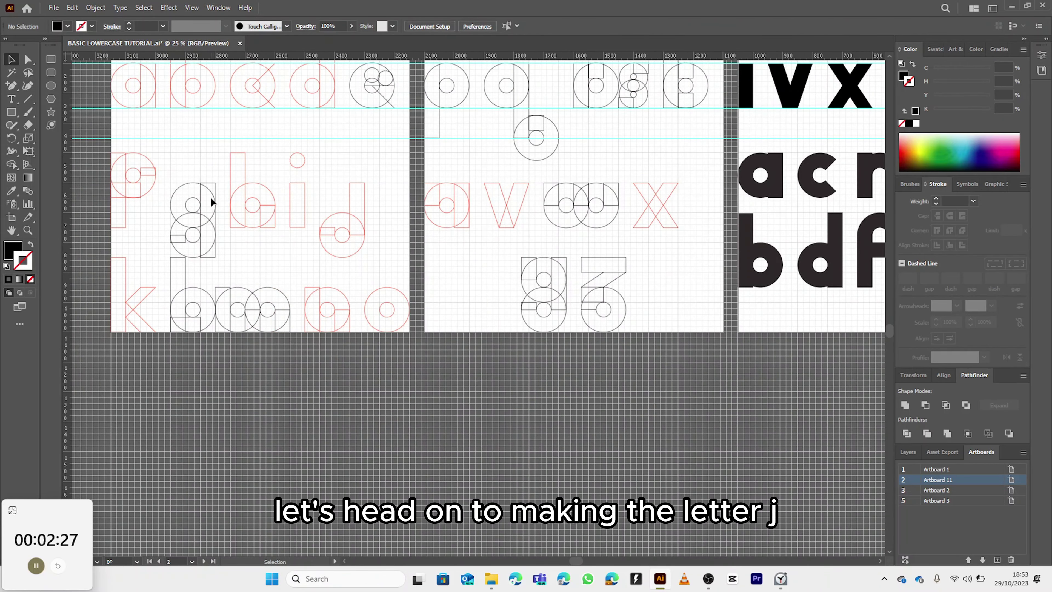
drag(169, 166, 212, 251)
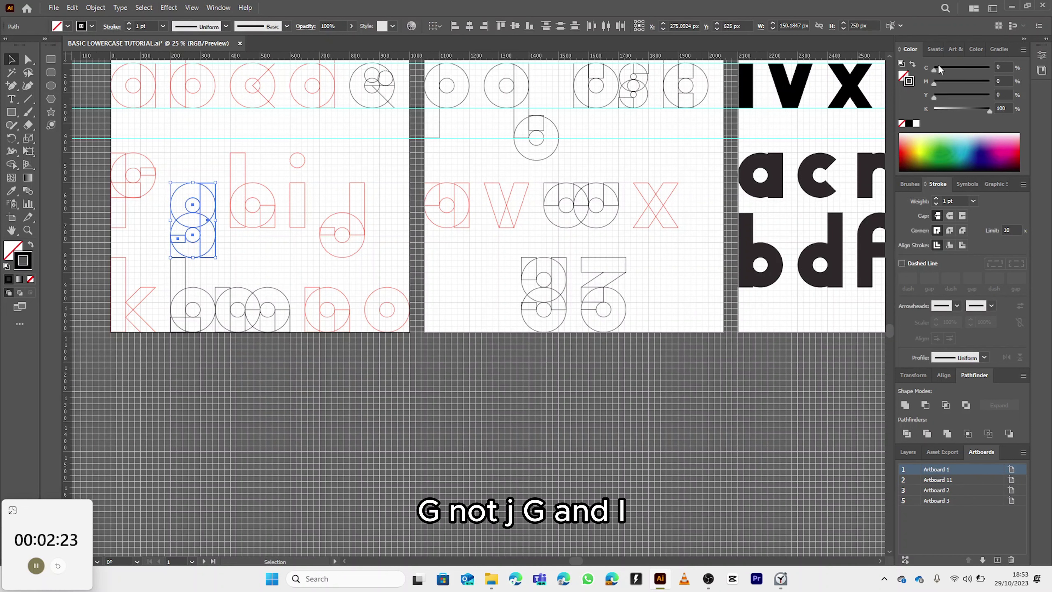
click(952, 50)
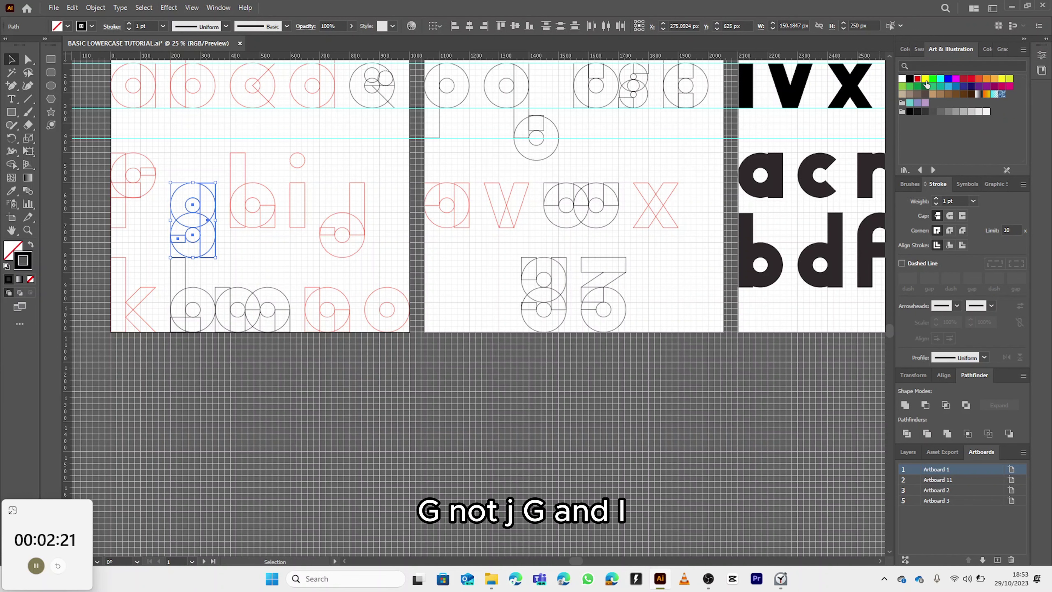
click(917, 78)
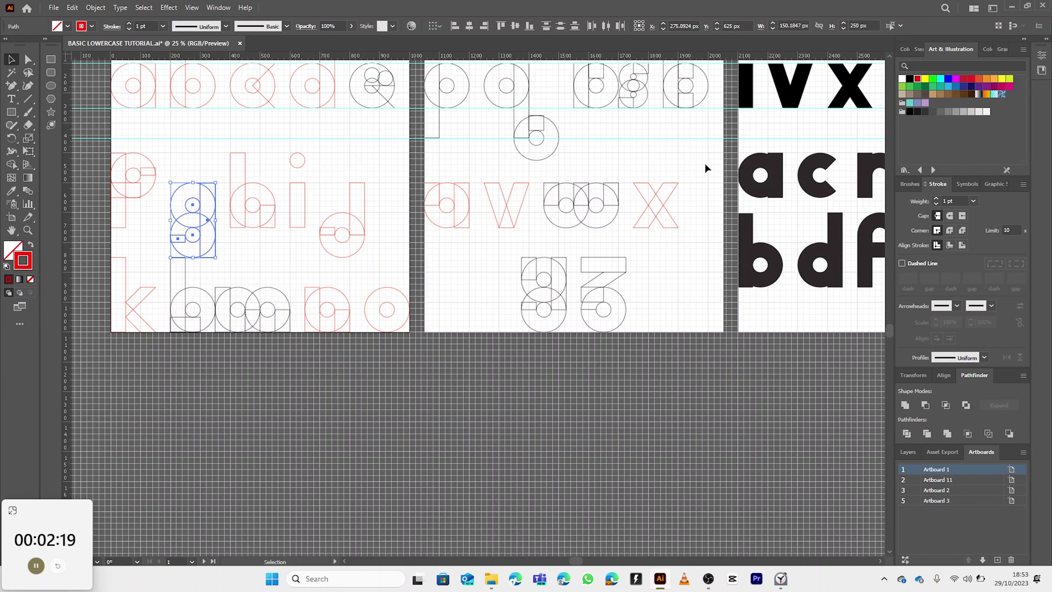
Deselect the reference g and reset the stroke colour to black for drawing on the j's artboard
scroll(706, 168, right, 10)
scroll(707, 168, up, 2)
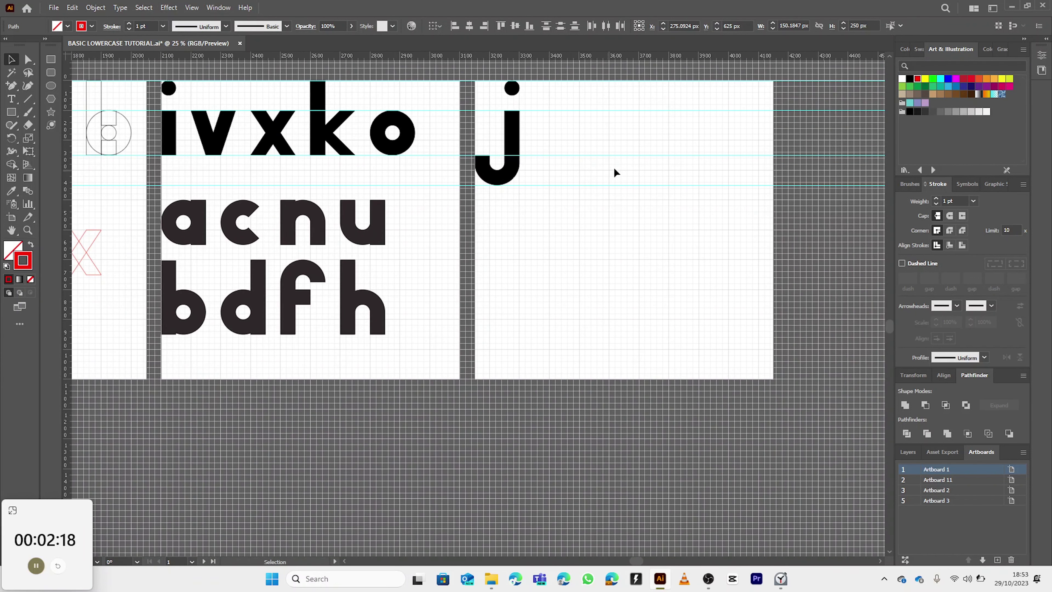
click(620, 168)
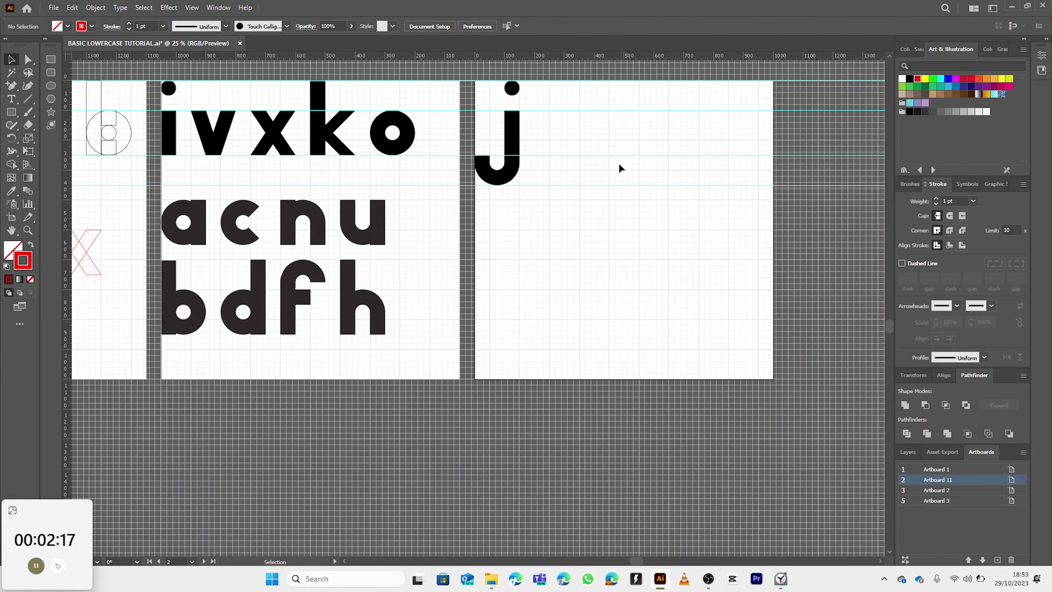
click(909, 78)
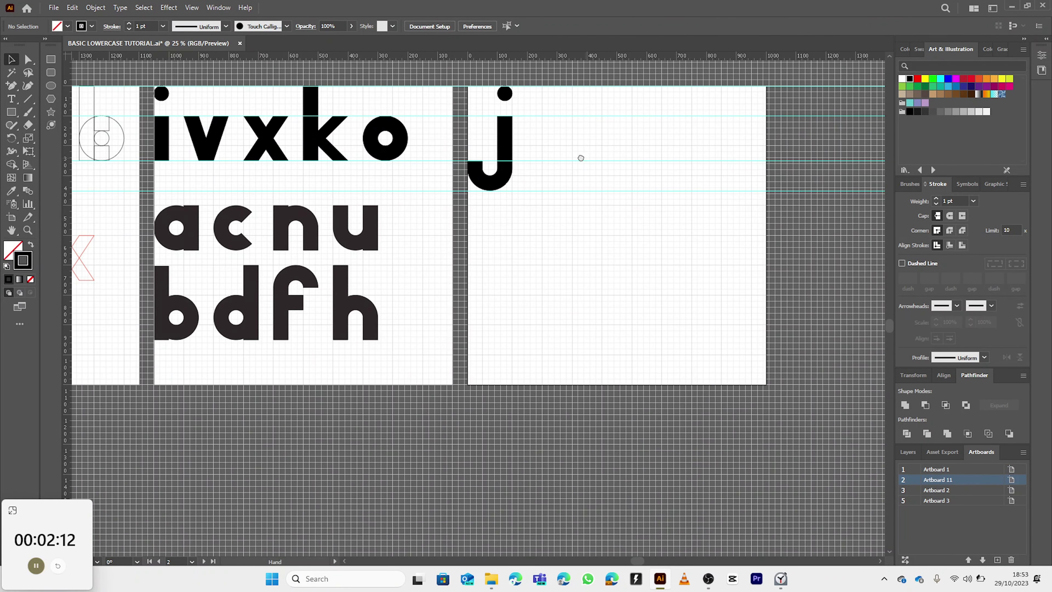
Draw a 150 px circle beside the j between the x-height and baseline guides, with a 50 px circle centred inside it
drag(580, 158, 534, 182)
scroll(496, 184, up, 1)
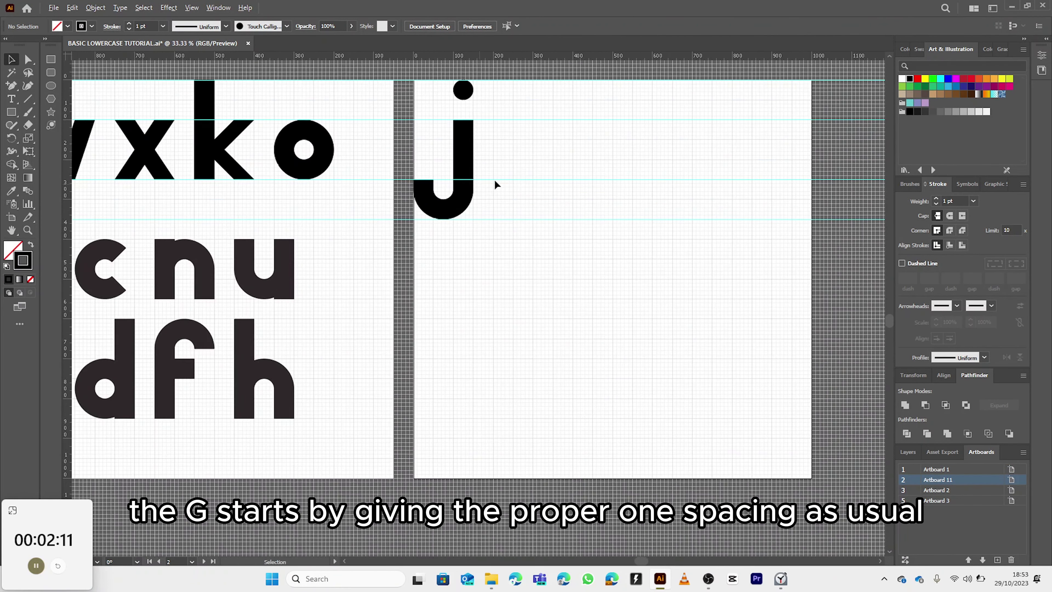
click(50, 85)
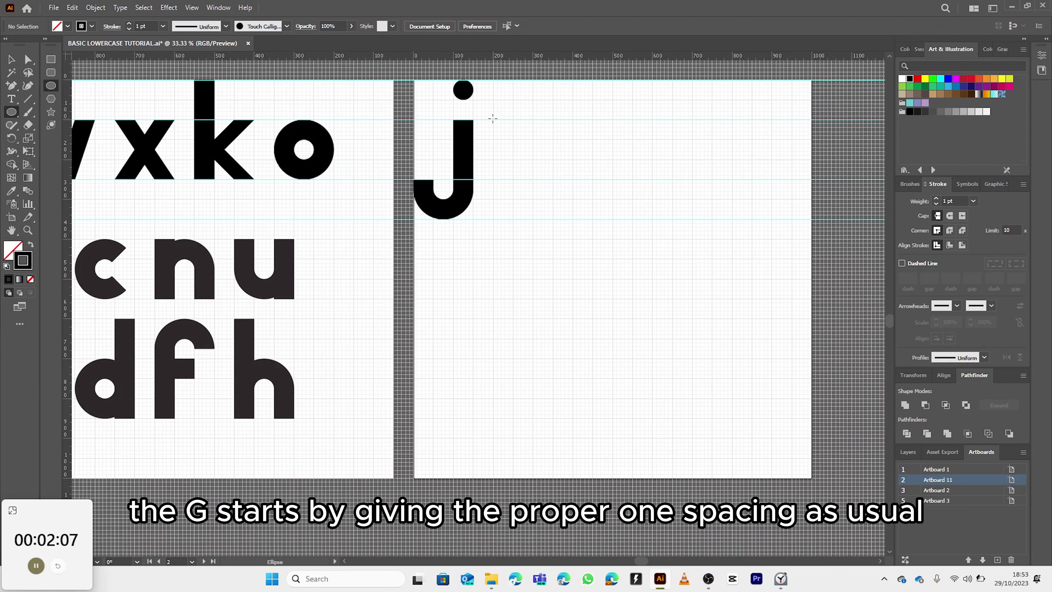
drag(493, 118, 552, 179)
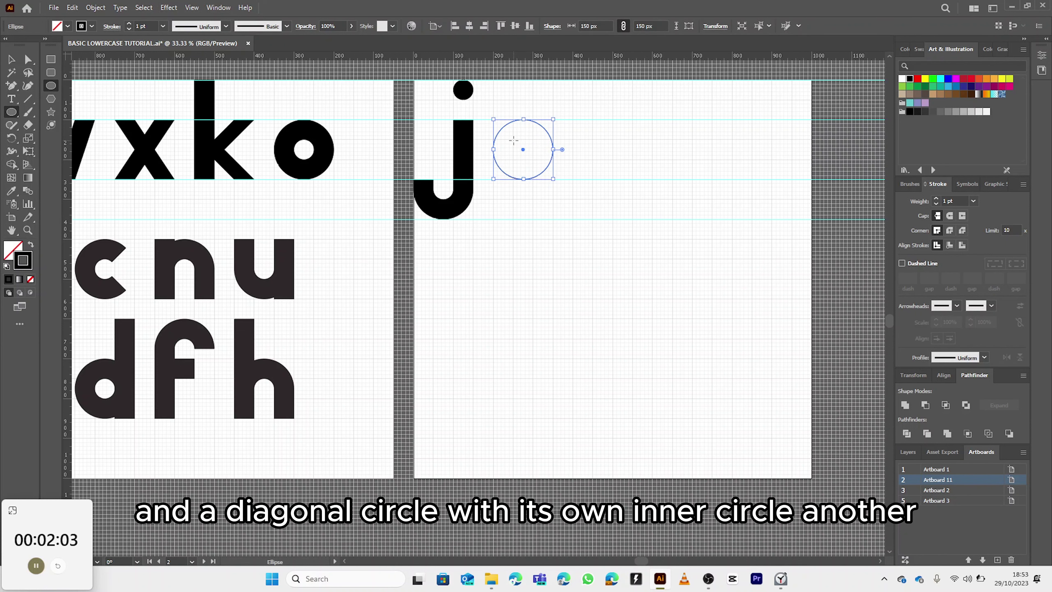
drag(513, 140, 533, 160)
scroll(534, 160, up, 2)
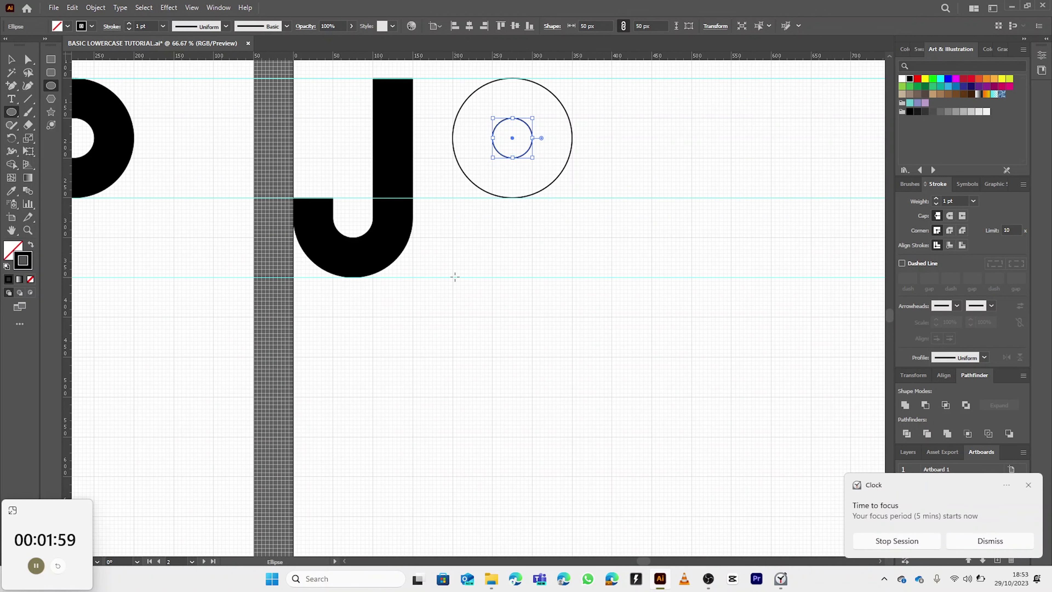
Dismiss the focus-session notification and draw a second 150 px circle standing on the lowest guide, with a centred 50 px inner circle
click(1005, 543)
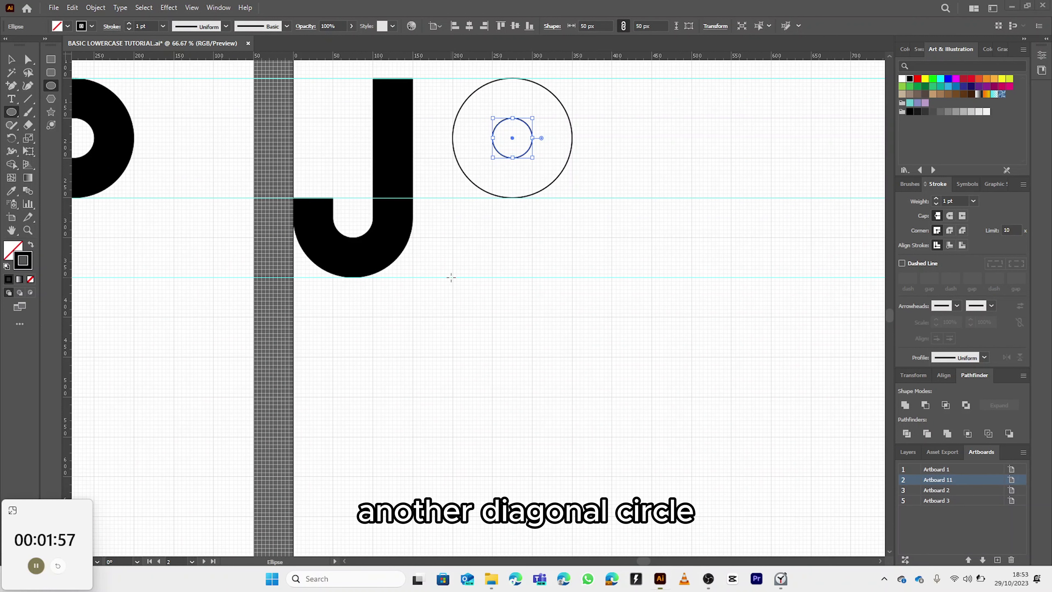
drag(453, 277, 572, 158)
drag(492, 197, 532, 238)
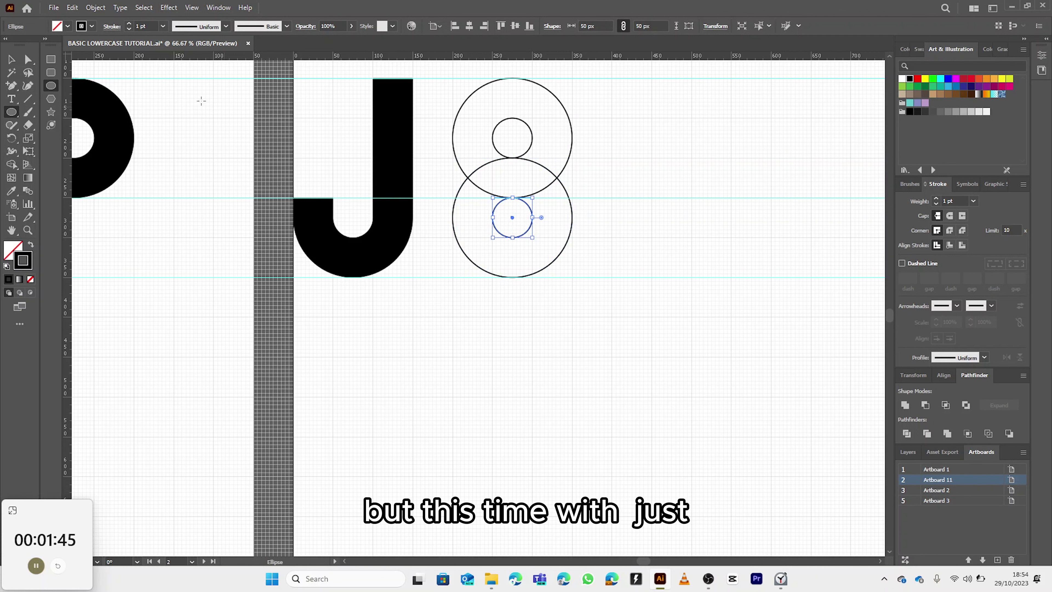
Draw a 50 by 250 px rectangle along the circles' right edge as the g's stem and a 50 px square at the lower circle's left edge
click(50, 59)
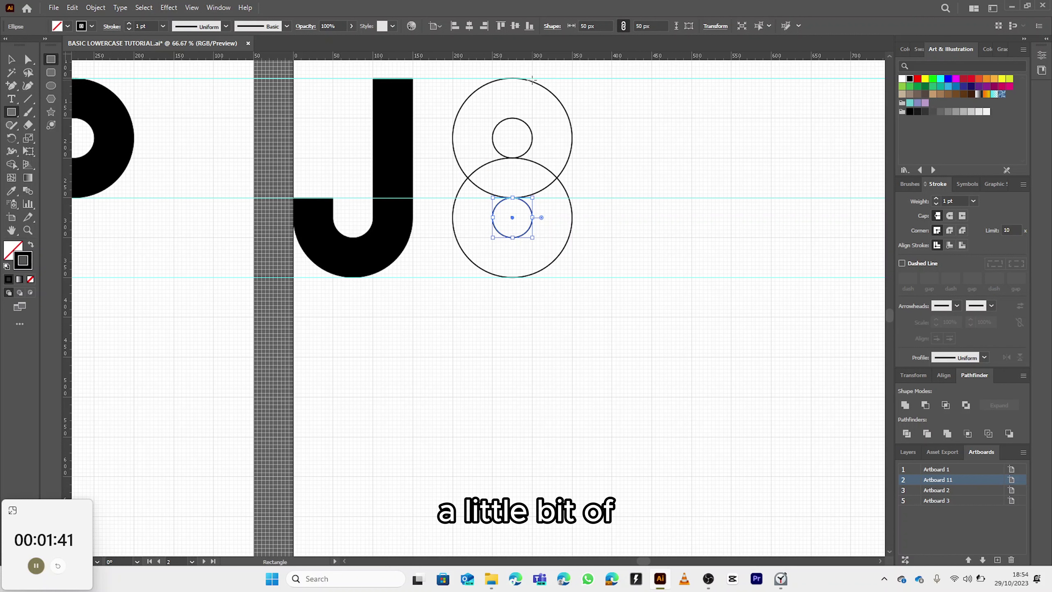
drag(532, 79, 572, 277)
key(ctrl+minus)
key(ctrl+minus)
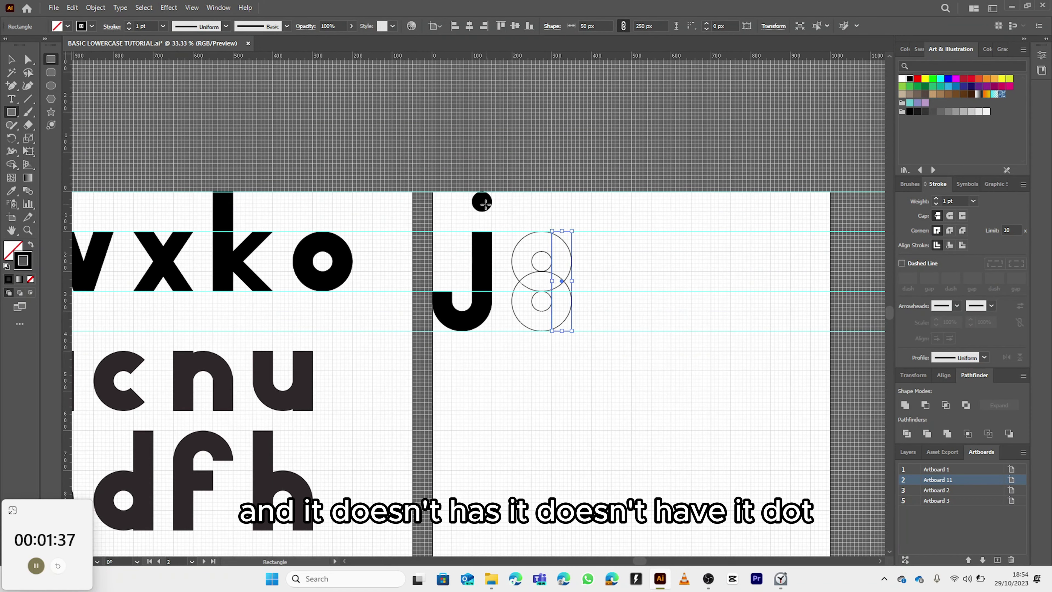
key(ctrl+plus)
key(ctrl+plus)
key(ctrl+plus)
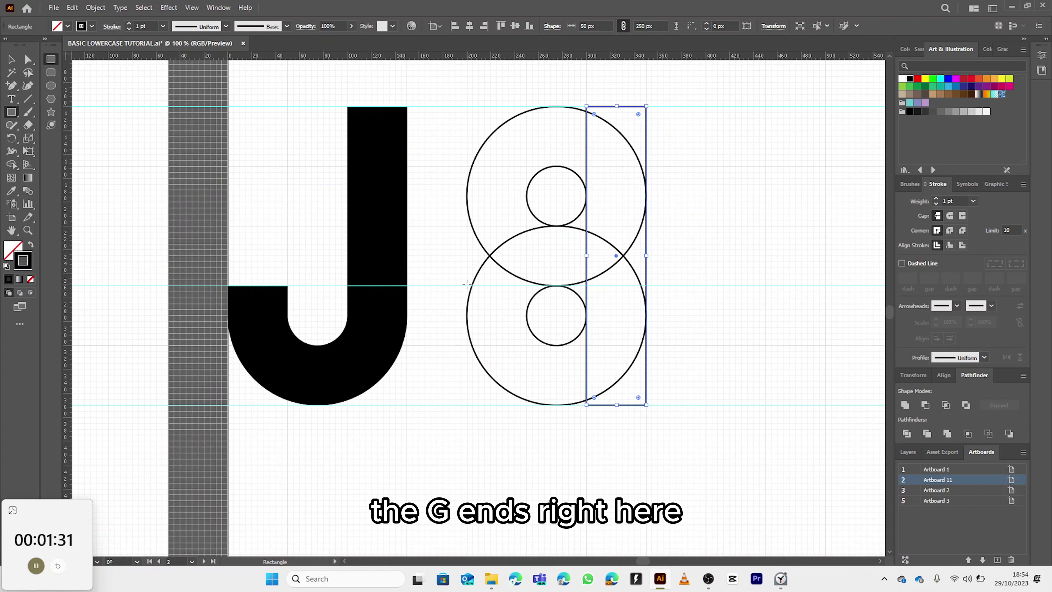
mouse_move(467, 286)
mouse_down()
mouse_move(521, 291)
mouse_move(498, 292)
mouse_move(525, 319)
mouse_move(526, 344)
mouse_up()
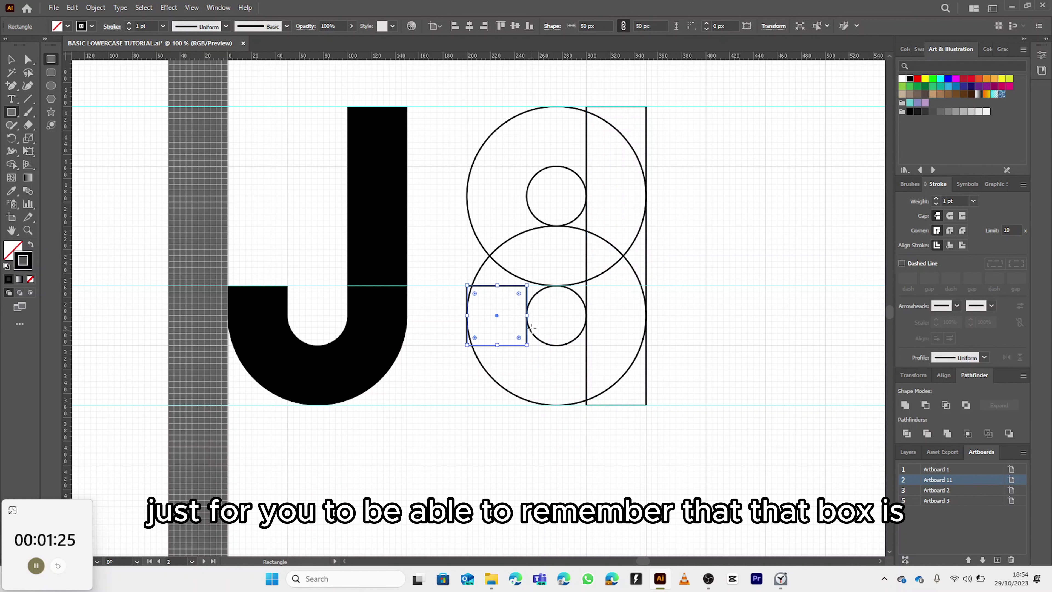
Select all the g's shapes, swap their stroke and fill, and merge the bowl, stem and hook regions with the Shape Builder tool
key(v)
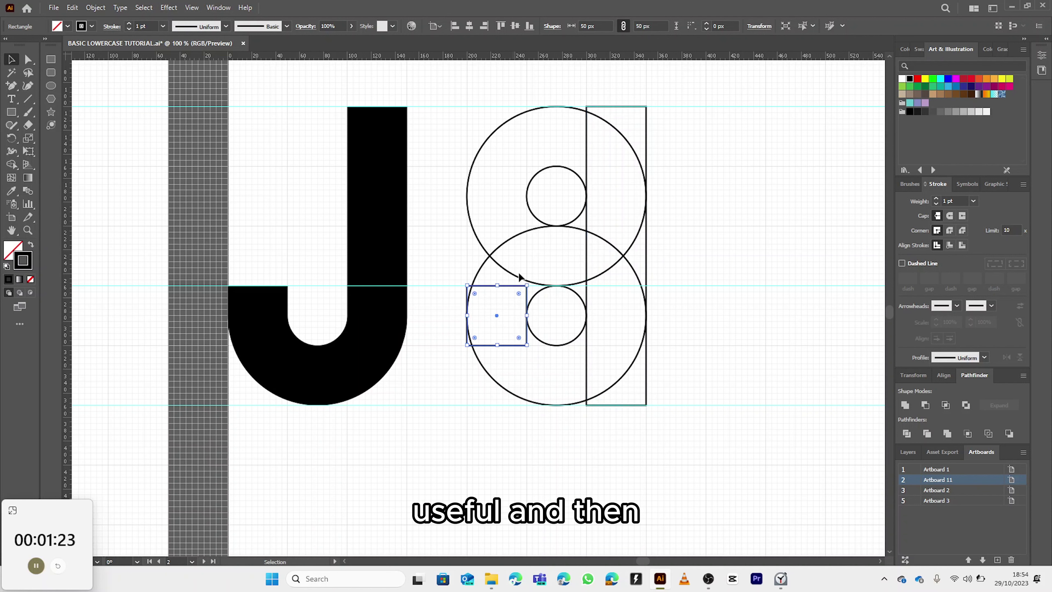
drag(461, 79, 681, 458)
key(shift+m)
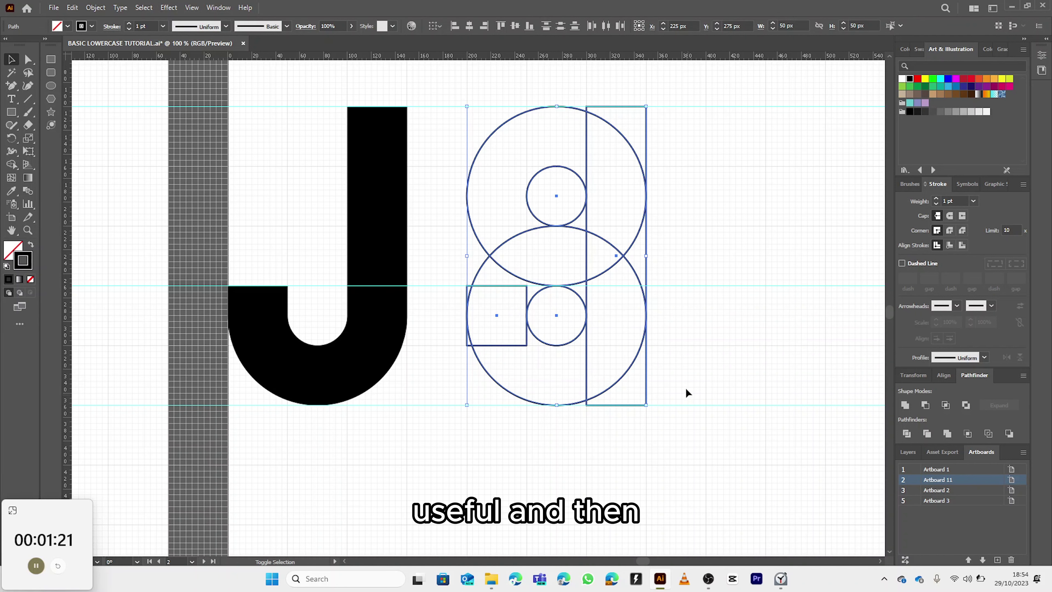
key(shift+x)
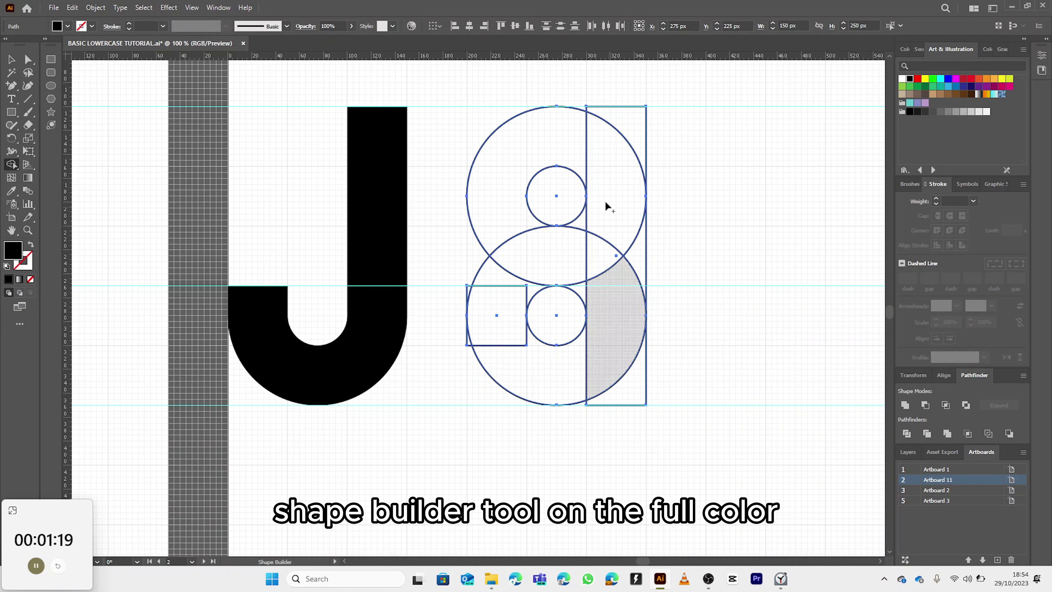
drag(515, 159, 621, 136)
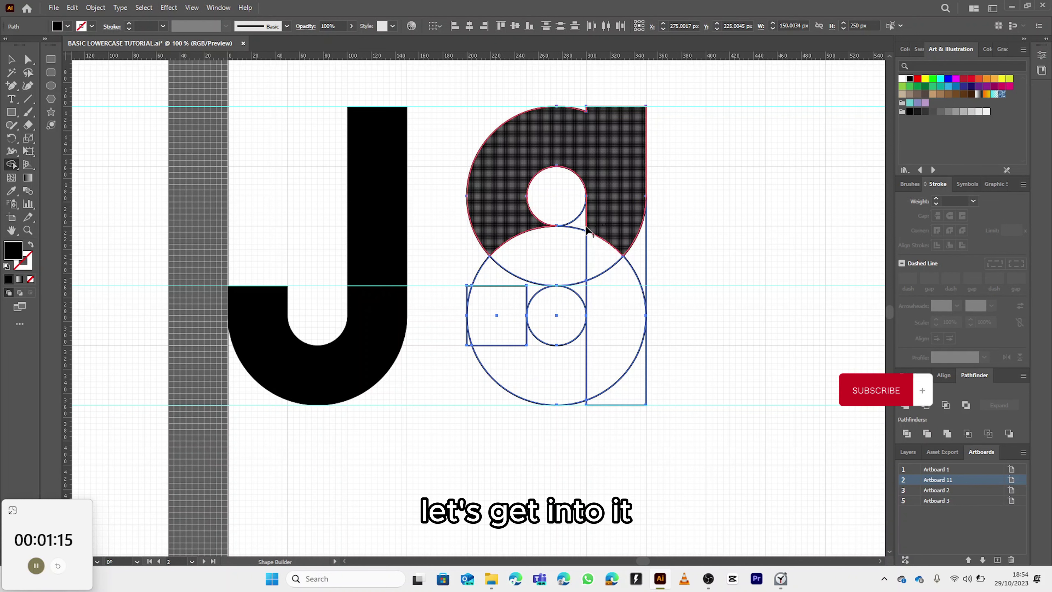
mouse_move(518, 238)
mouse_down()
mouse_move(558, 252)
mouse_move(622, 225)
mouse_move(627, 291)
mouse_up()
mouse_move(615, 327)
mouse_down()
mouse_move(583, 356)
mouse_move(533, 364)
mouse_move(505, 331)
mouse_up()
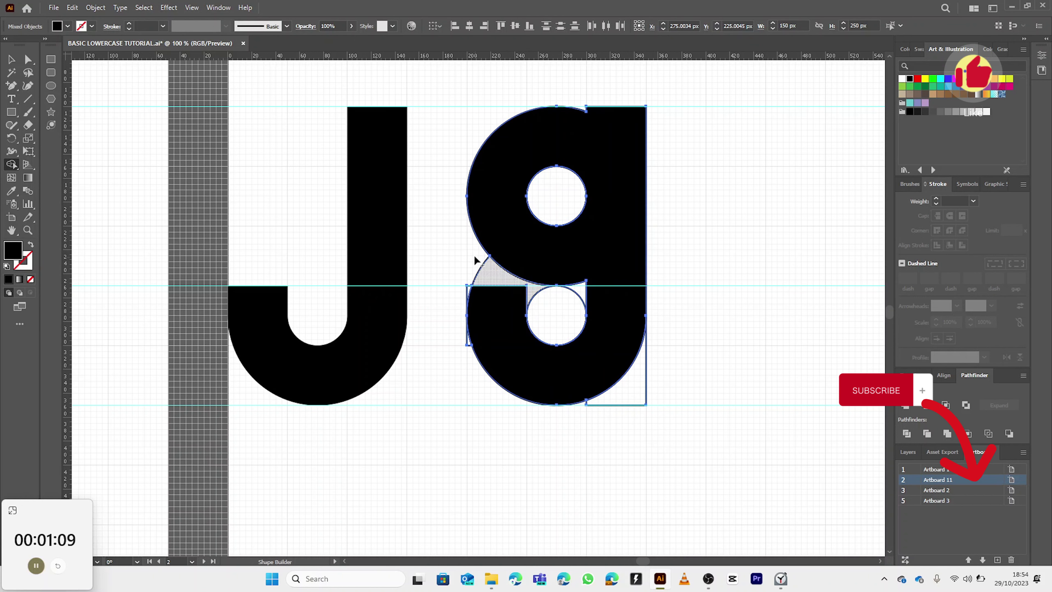
Delete the leftover regions between the g's bowl and hook and outside its lower curve, and merge the corner sliver into the hook's end
alt+click(484, 269)
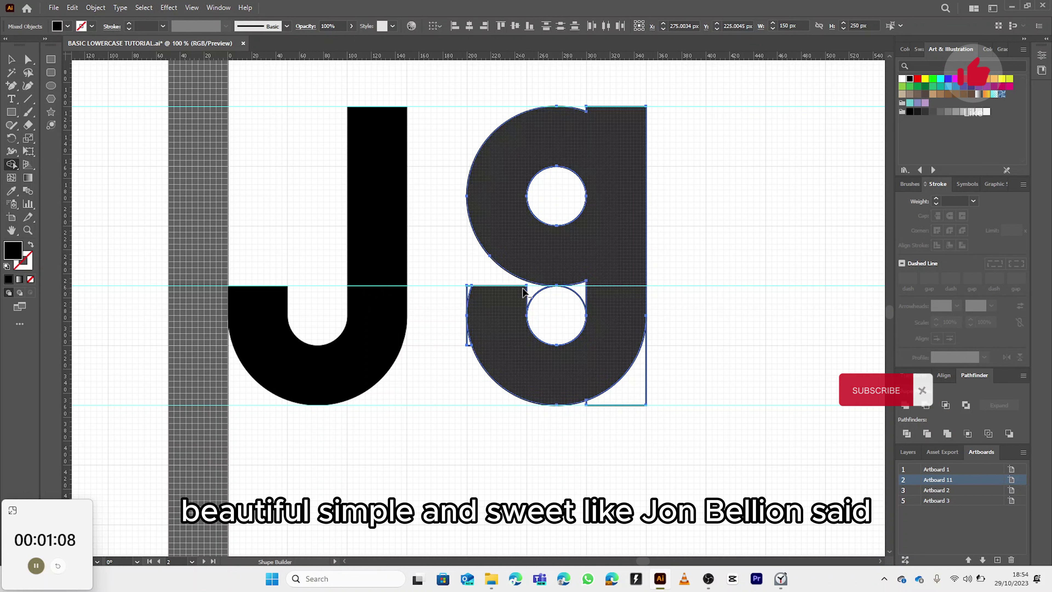
alt+click(543, 298)
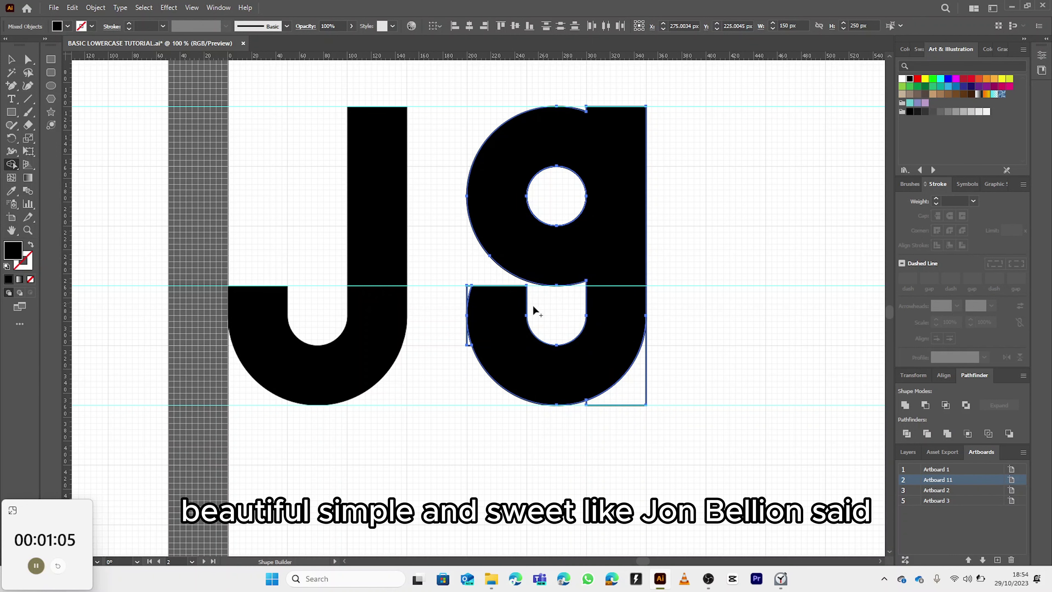
scroll(473, 289, up, 2)
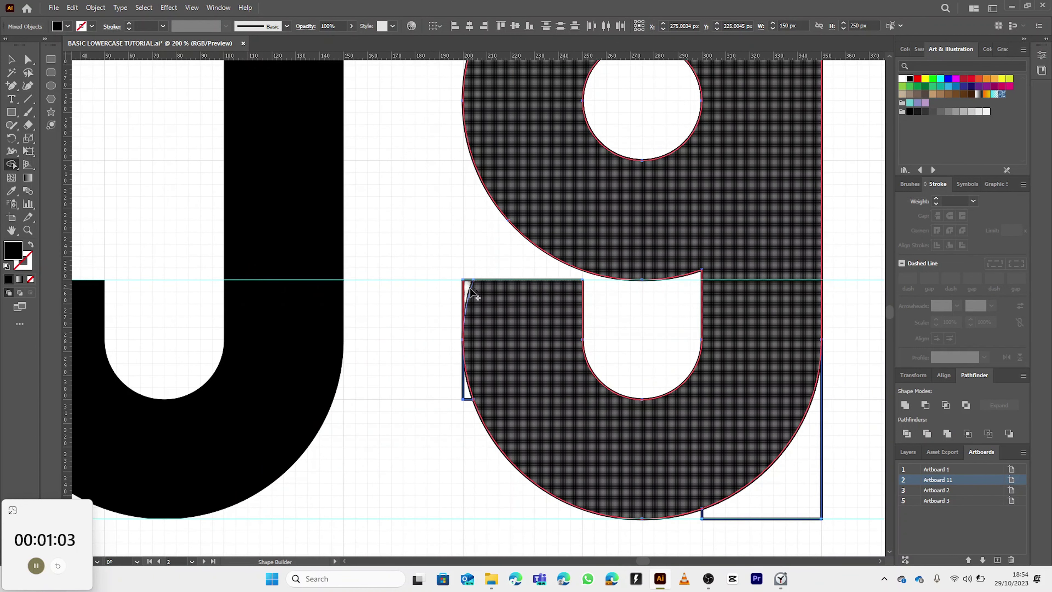
click(469, 287)
drag(461, 416, 463, 418)
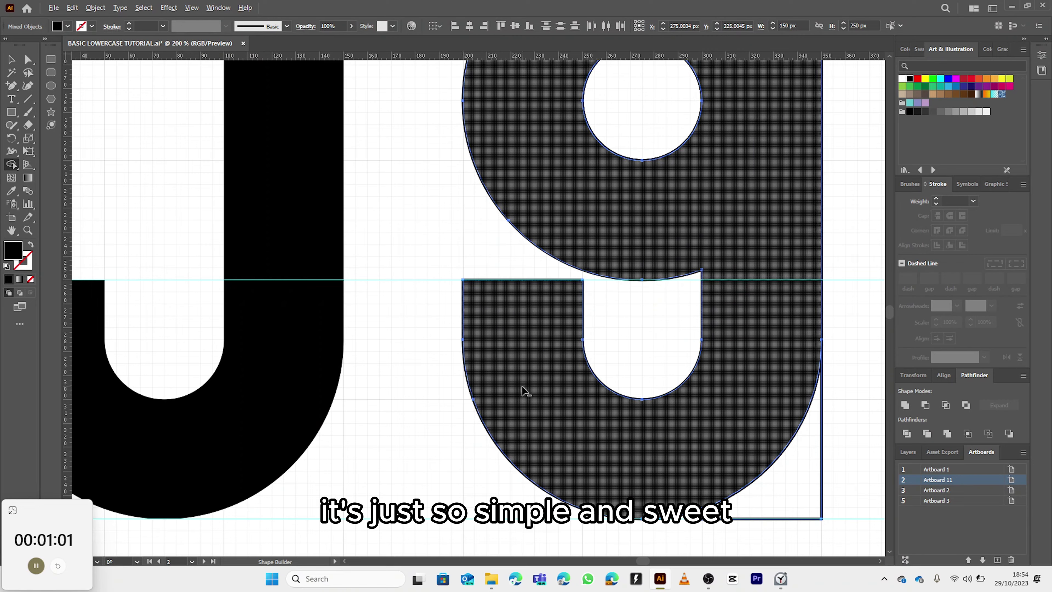
scroll(460, 308, down, 2)
drag(627, 391, 654, 428)
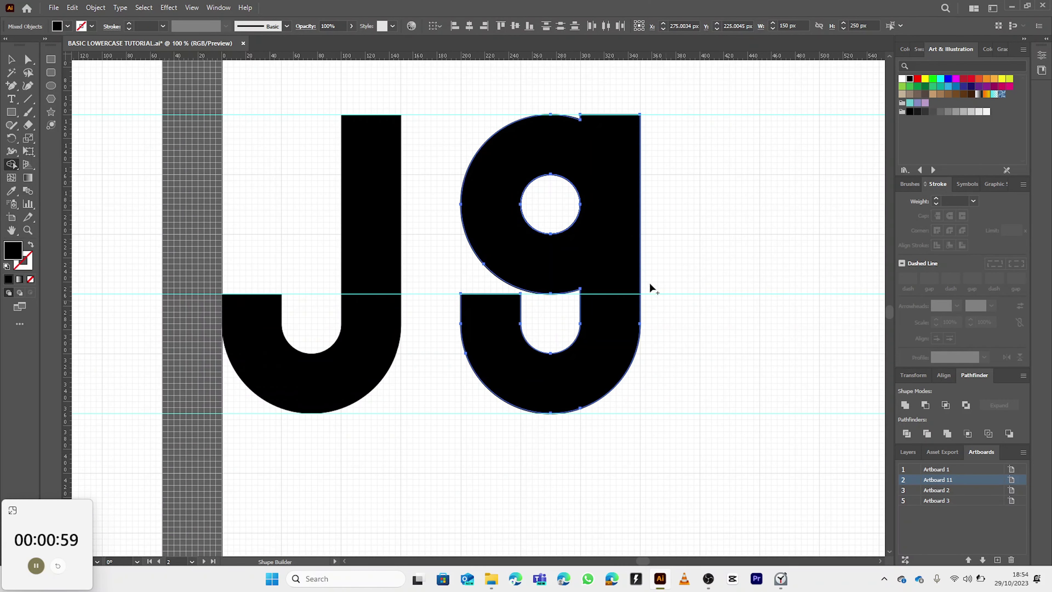
Leave the Shape Builder tool, inspect the gap between the g's bowl and hook, and remove the g's stroke
scroll(627, 262, down, 2)
scroll(629, 253, down, 1)
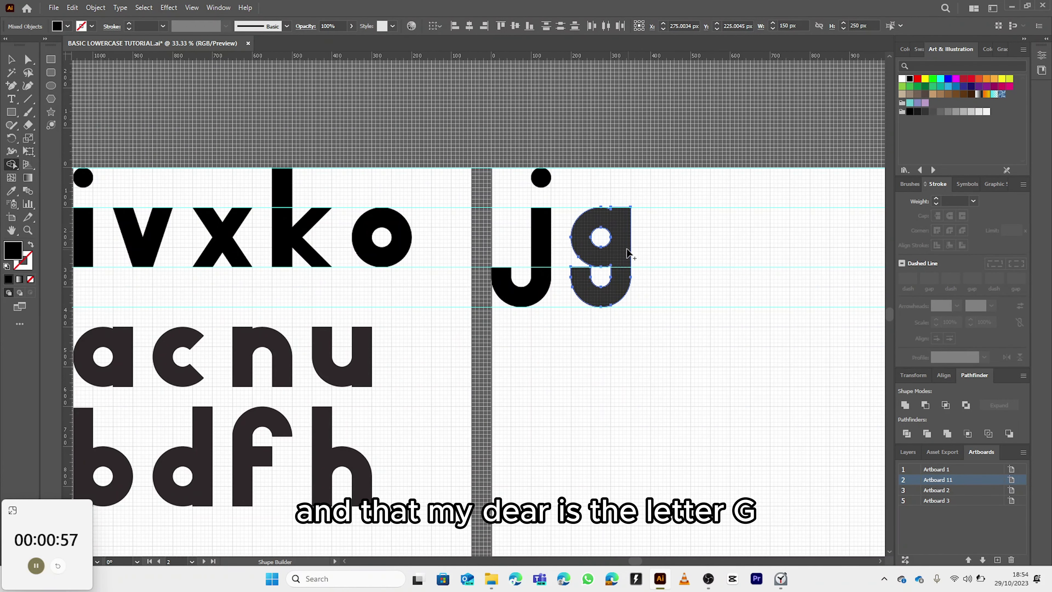
key(v)
click(630, 186)
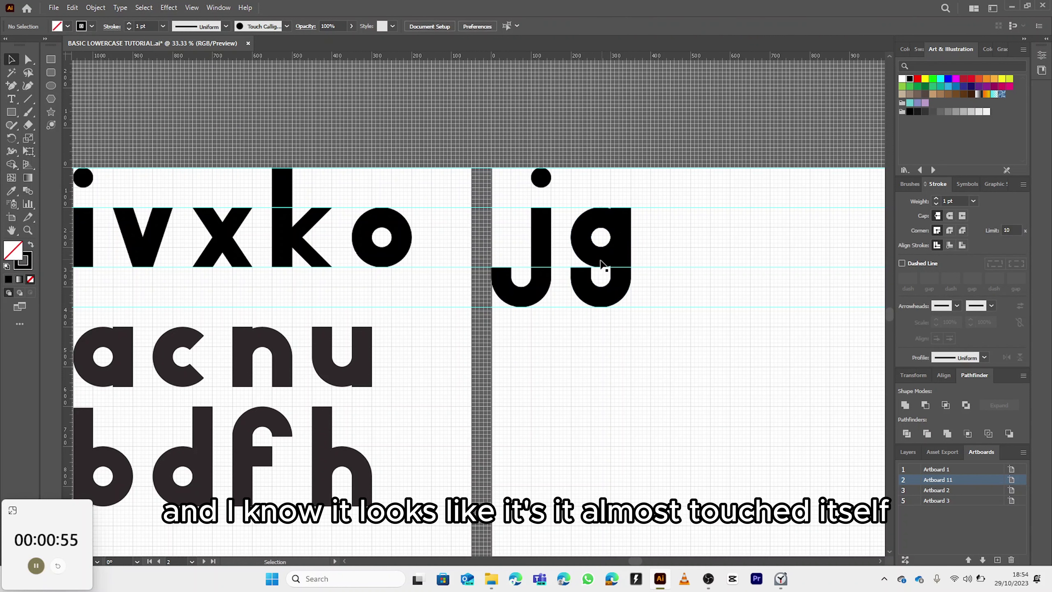
scroll(598, 272, up, 4)
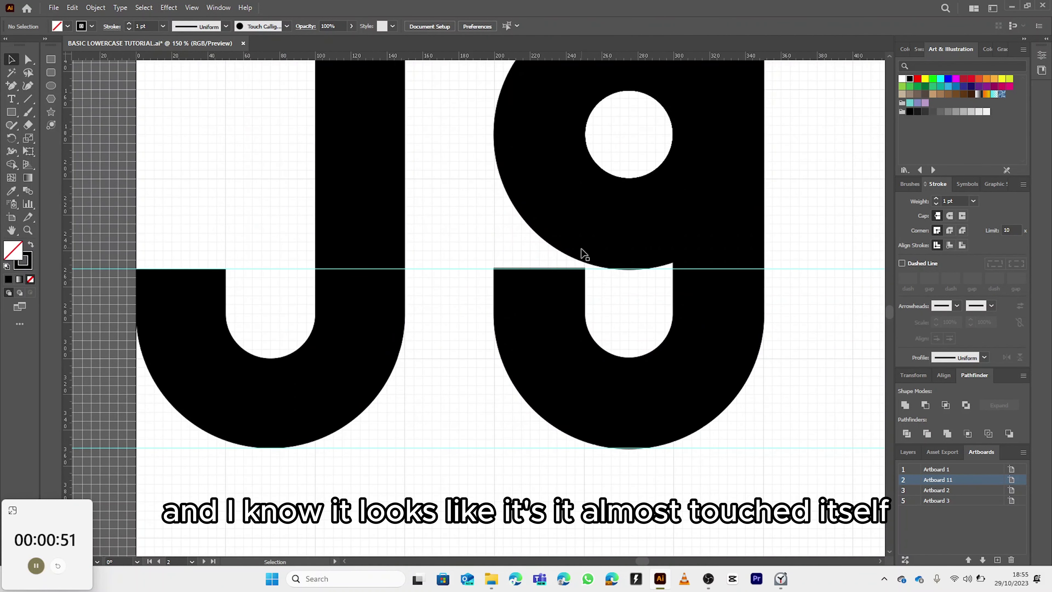
scroll(584, 252, up, 4)
scroll(605, 274, down, 6)
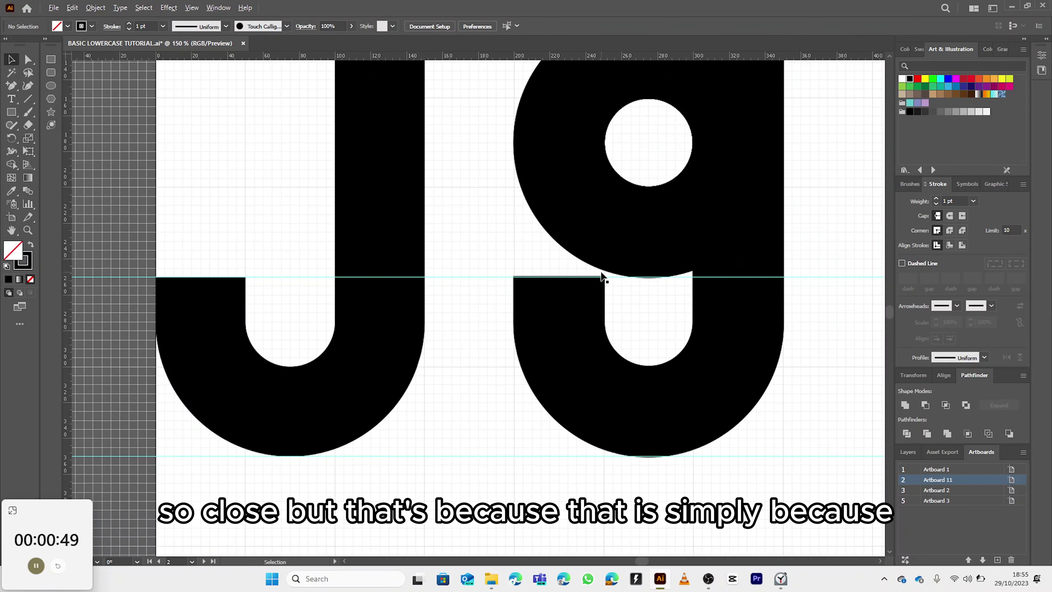
click(588, 238)
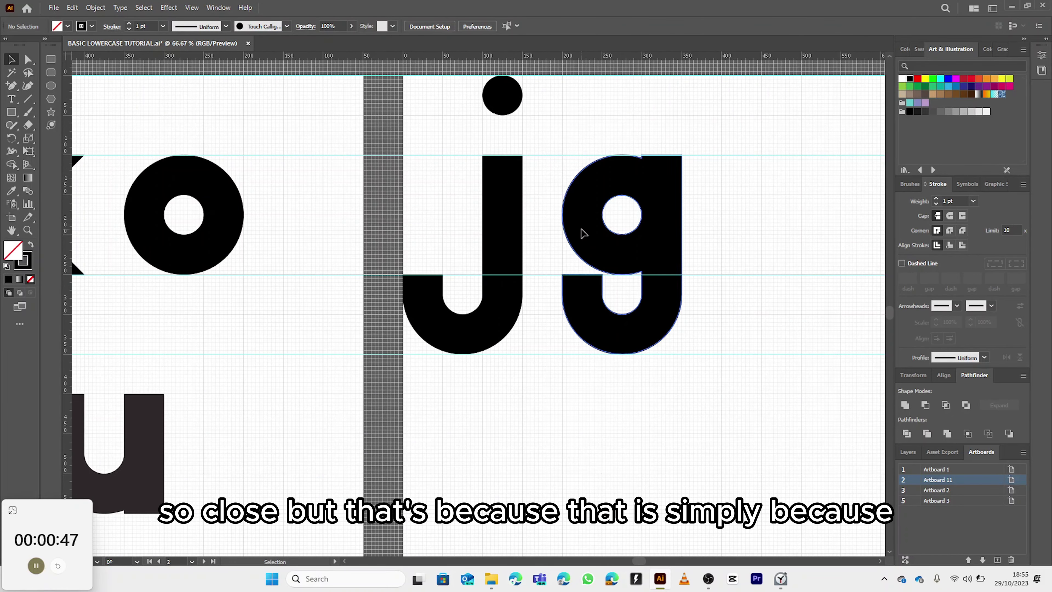
click(30, 279)
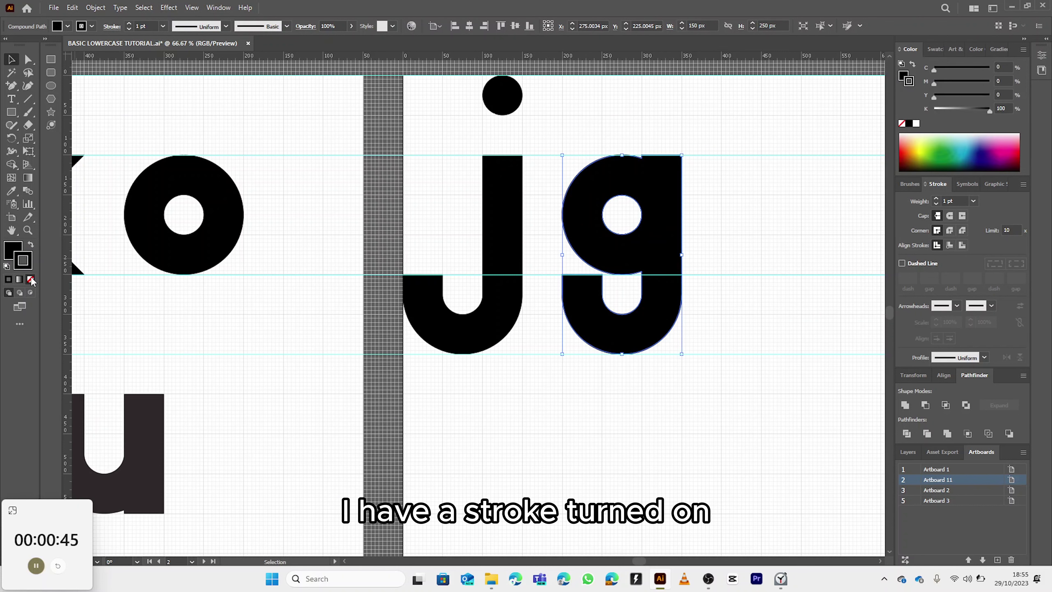
click(336, 235)
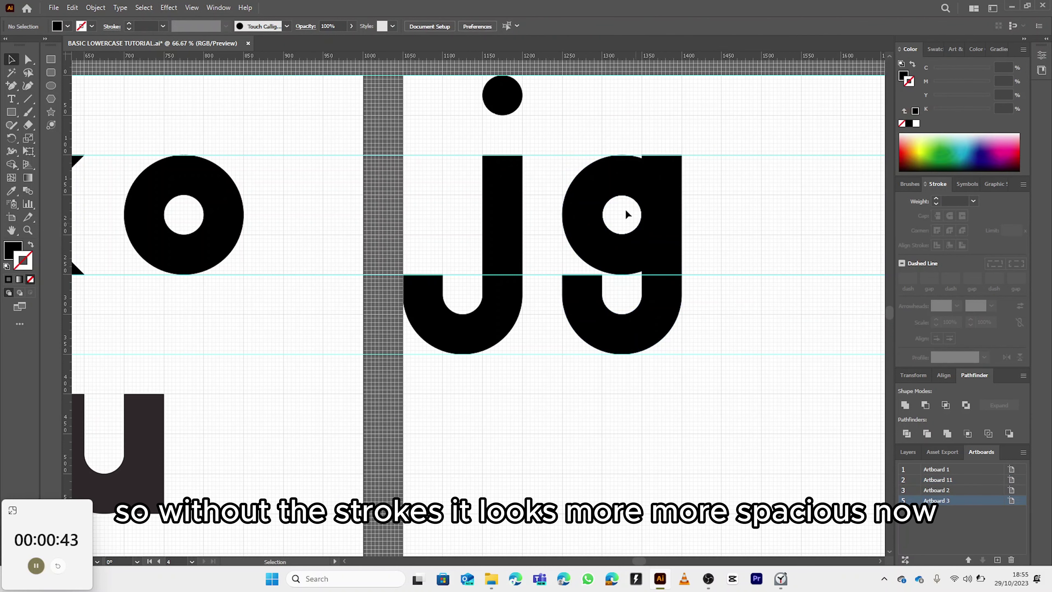
key(ctrl+1)
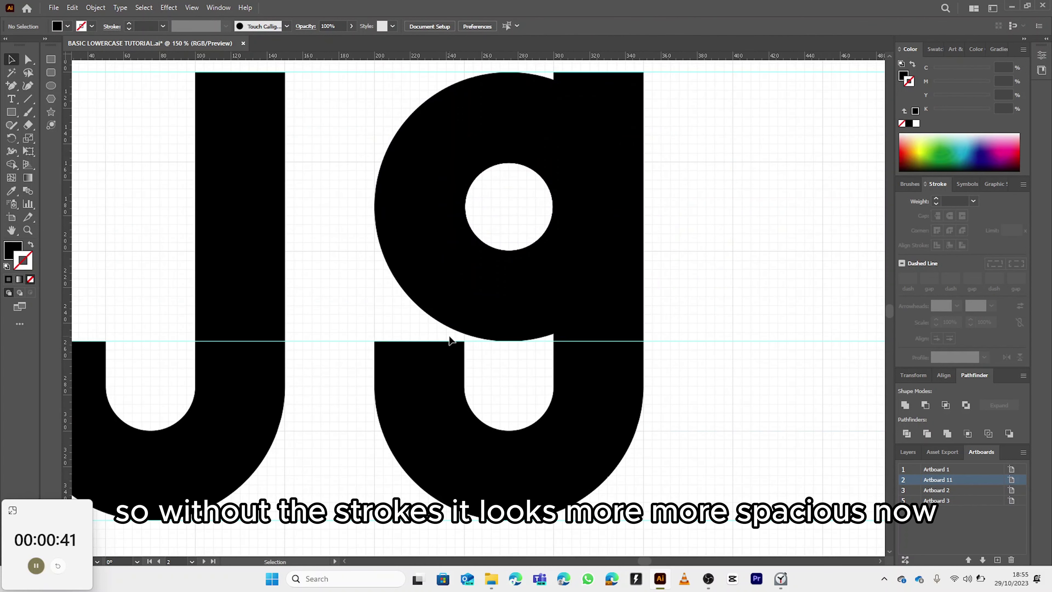
Examine the outline sketches on the other artboards to choose the next letter, and return to the artboard with the j and g
scroll(552, 322, down, 4)
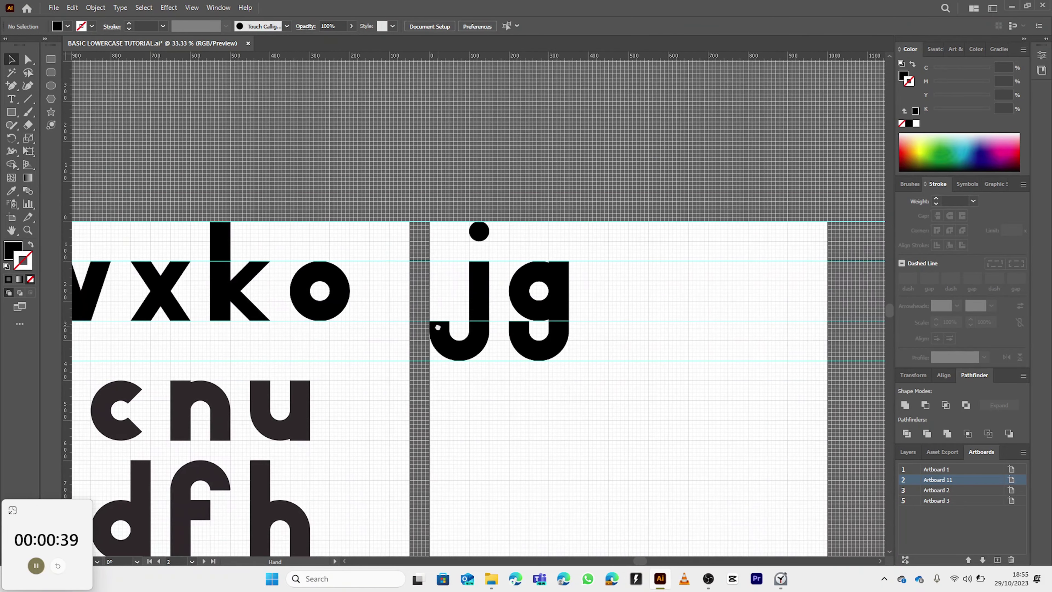
drag(420, 327, 657, 245)
scroll(286, 290, down, 2)
drag(253, 291, 458, 227)
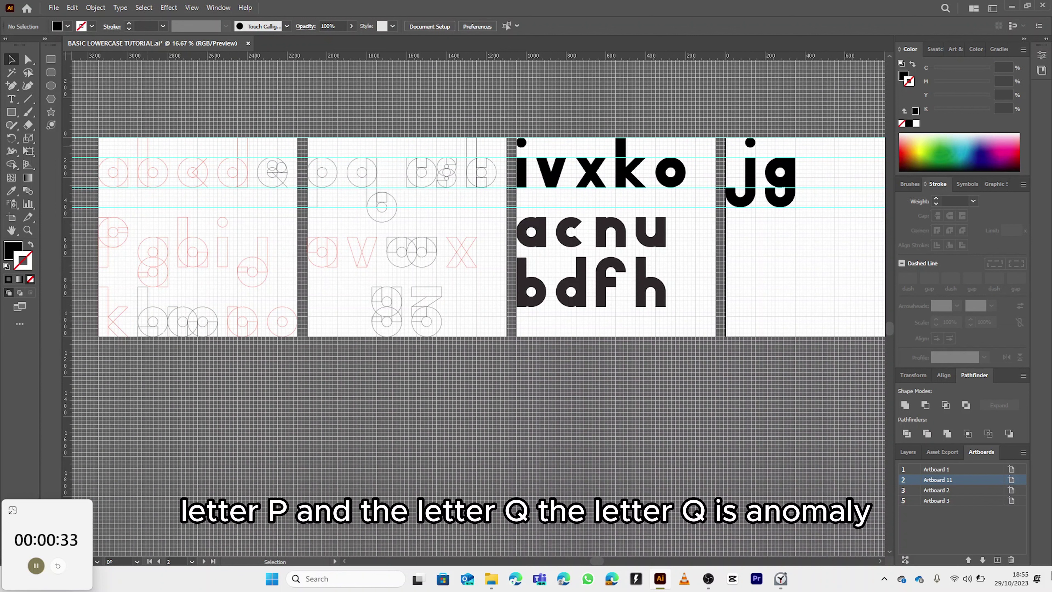
right_click(740, 413)
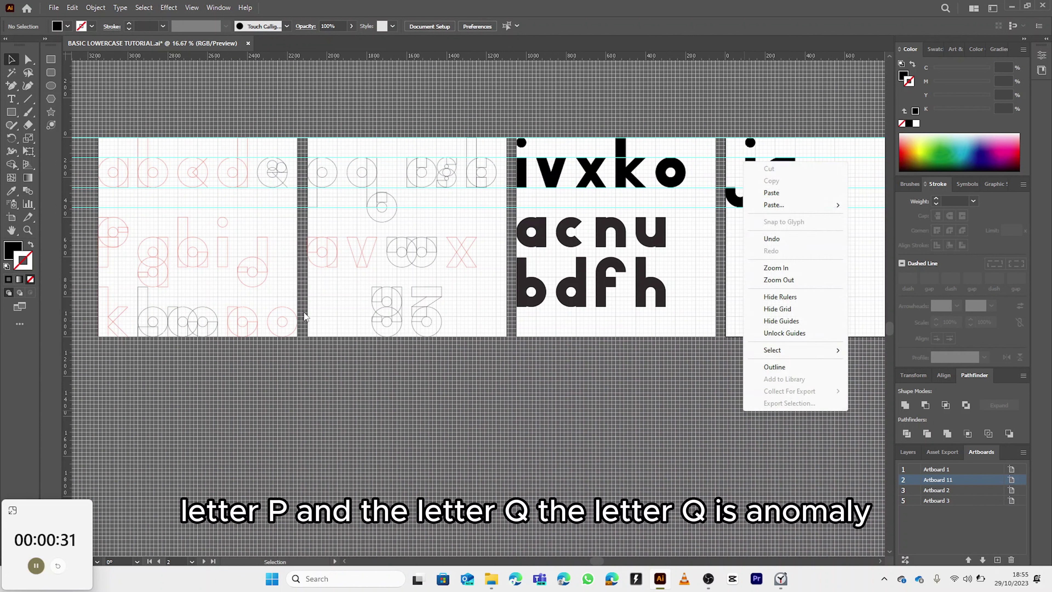
click(358, 229)
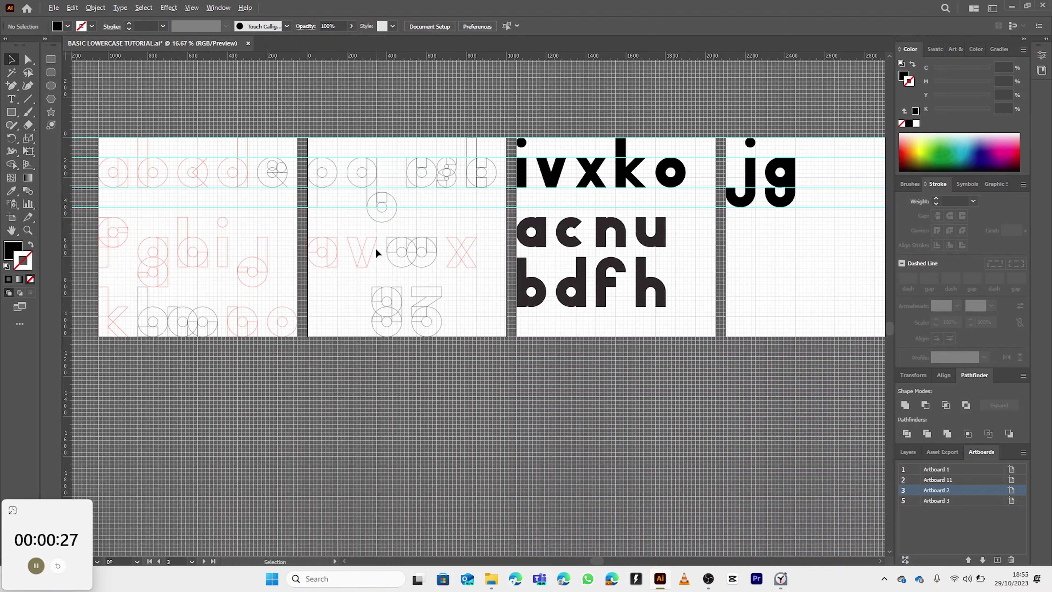
scroll(625, 232, up, 2)
scroll(625, 232, right, 5)
scroll(604, 236, right, 8)
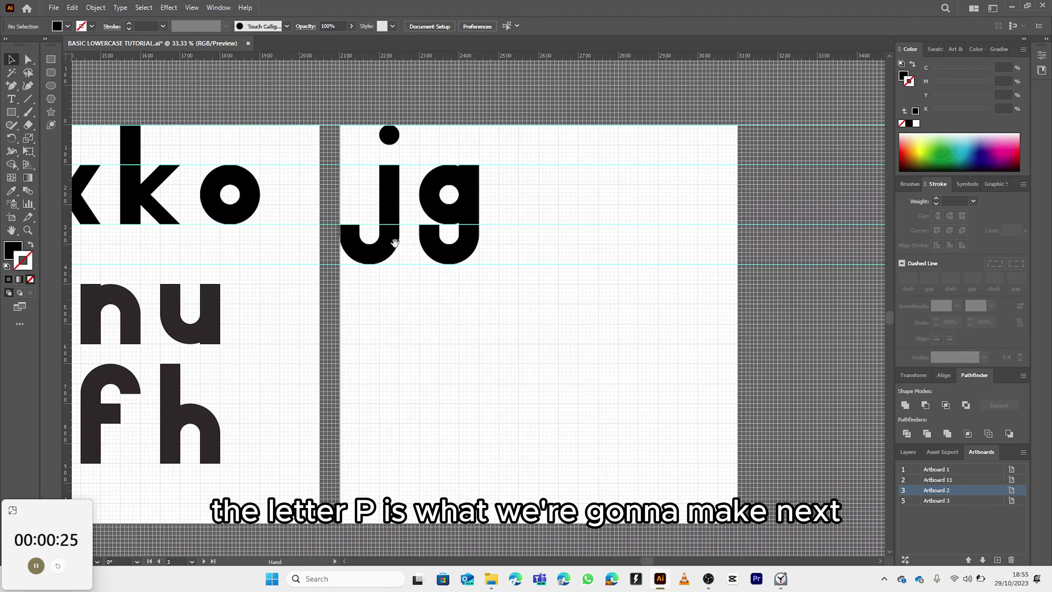
Draw a 150 px circle 50 px beyond the g between the x-height and baseline guides, outline only, with a centred 50 px inner circle
scroll(489, 219, up, 1)
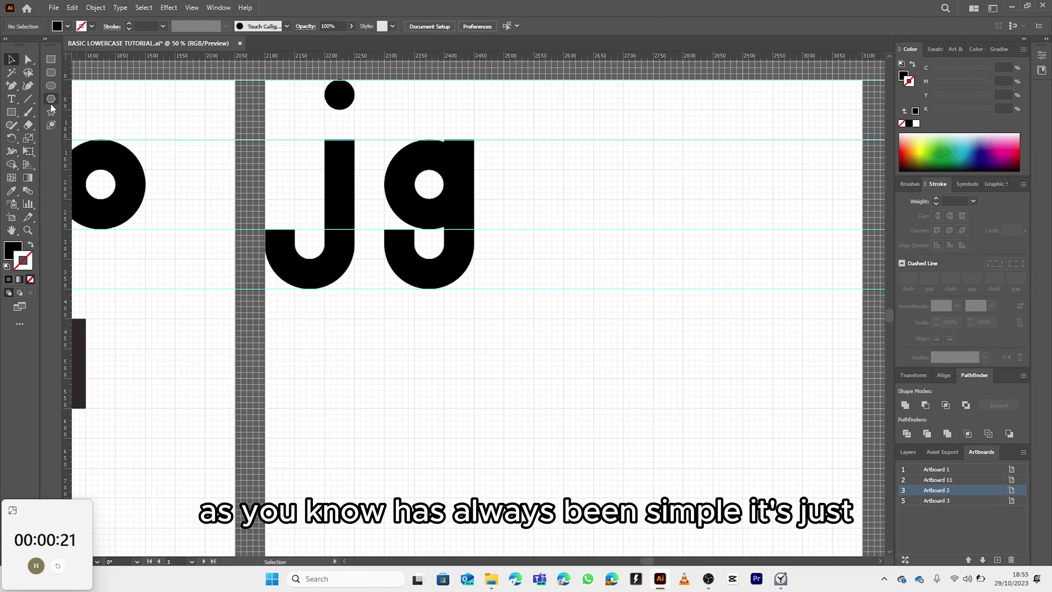
click(51, 91)
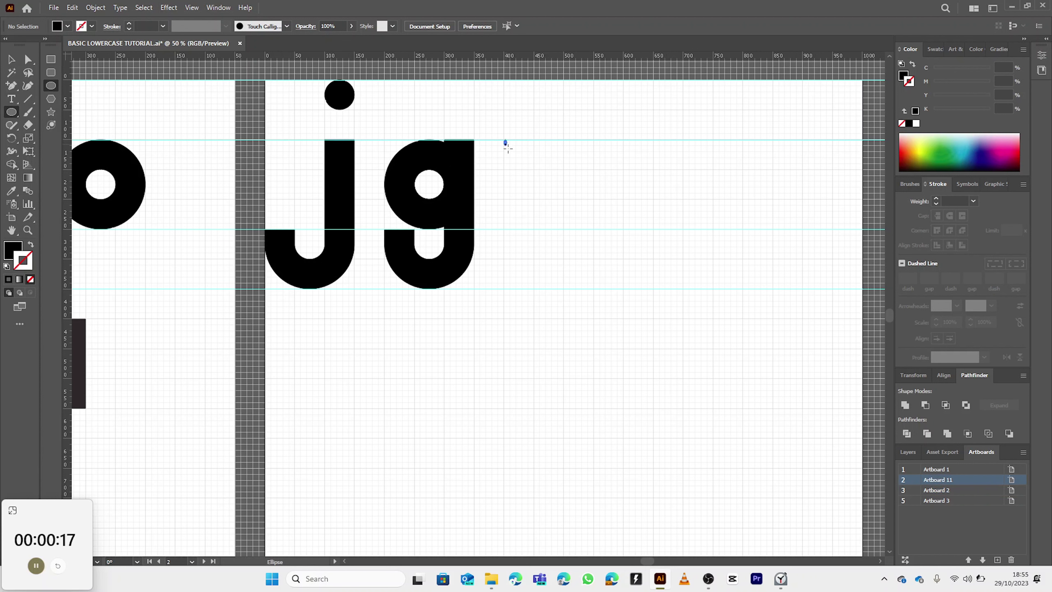
drag(503, 139, 593, 229)
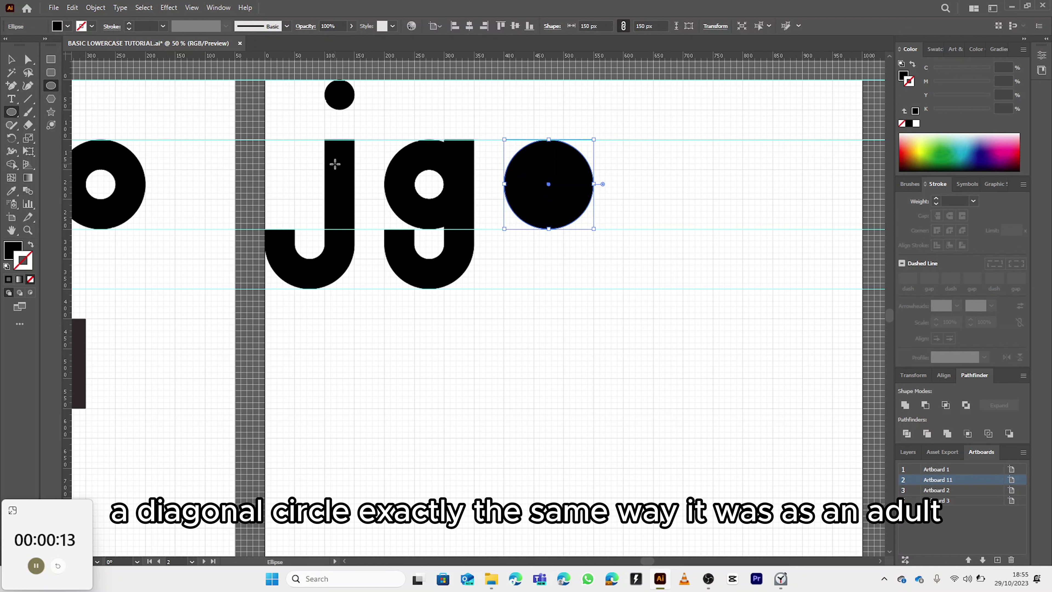
key(shift+x)
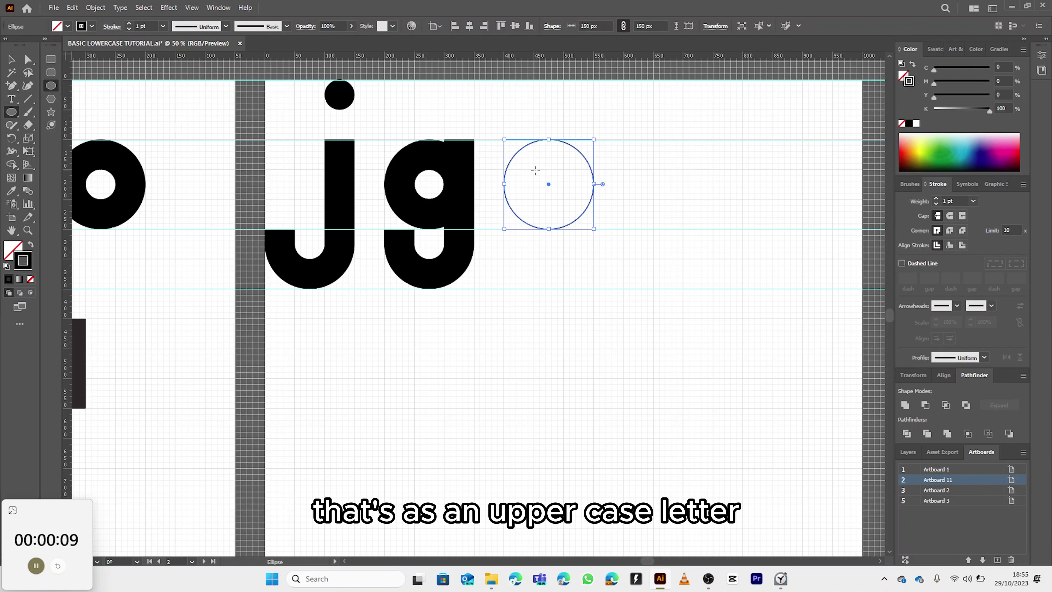
drag(526, 164, 562, 199)
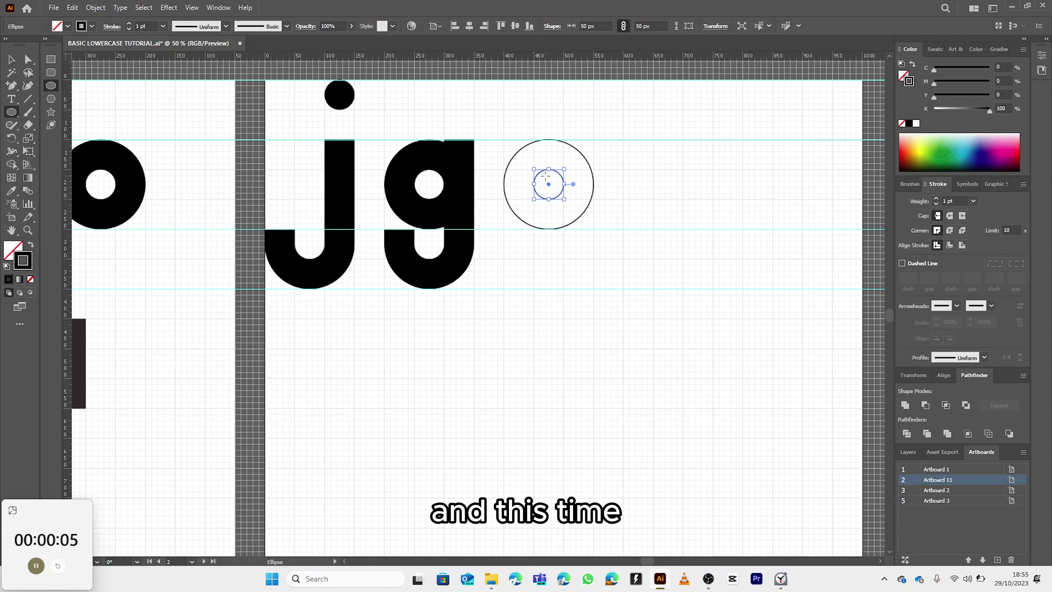
Draw a 50 by 250 px rectangle down the new circle's left edge as the p's stem, and dismiss the timer notification
key(m)
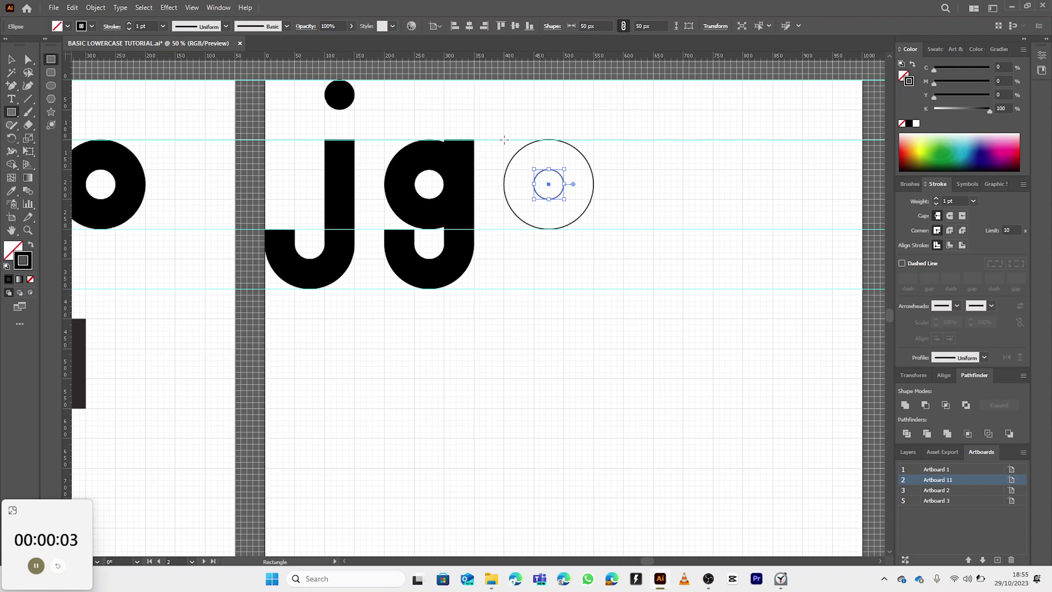
drag(503, 140, 534, 289)
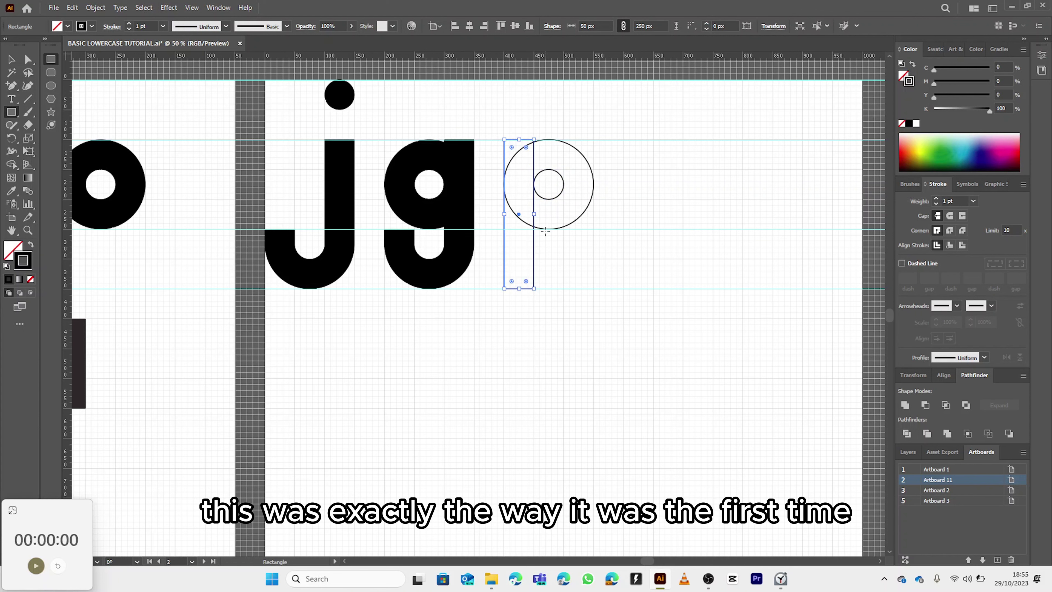
key(v)
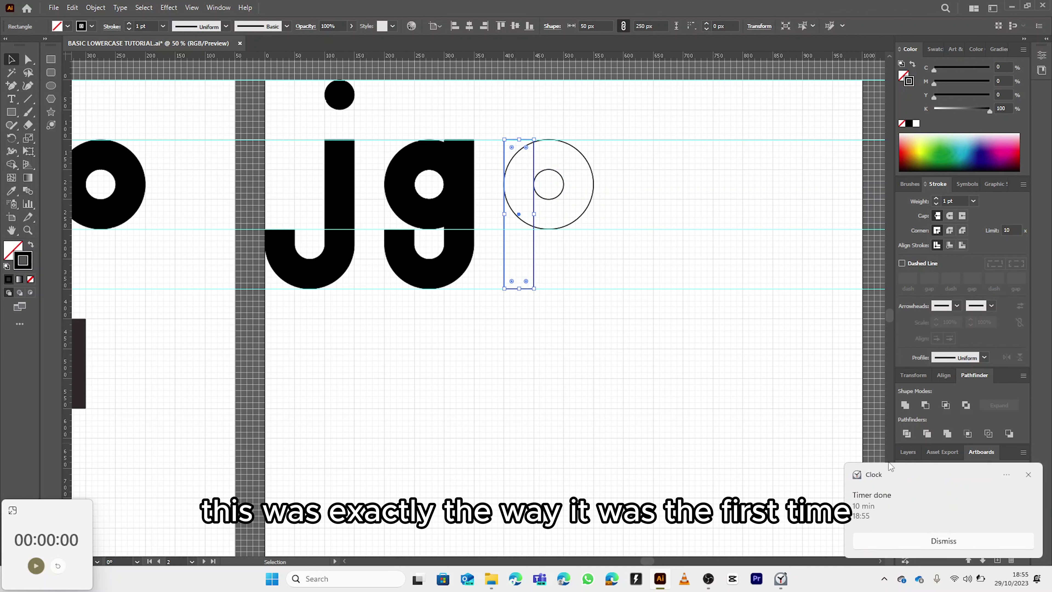
click(934, 538)
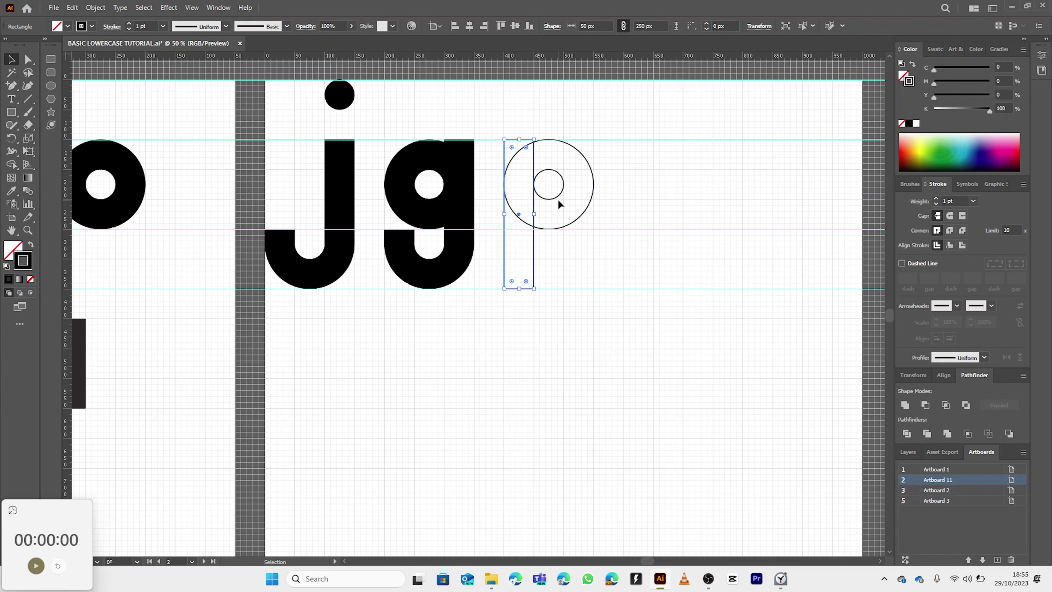
Select the p's circles and stem, swap their stroke and fill, and merge the bowl and stem regions with the Shape Builder tool
shift+click(582, 212)
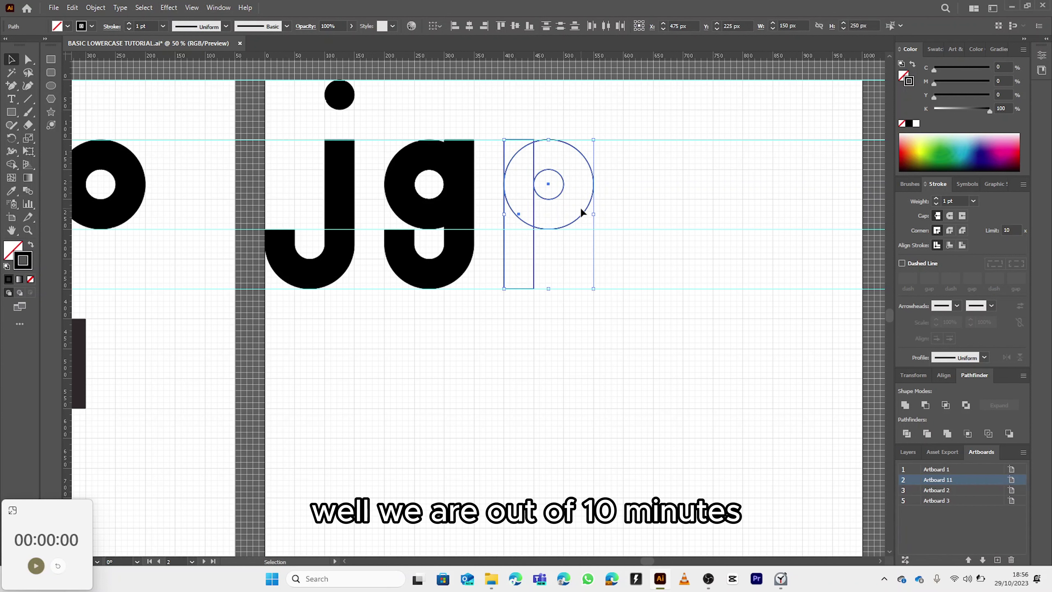
key(shift+m)
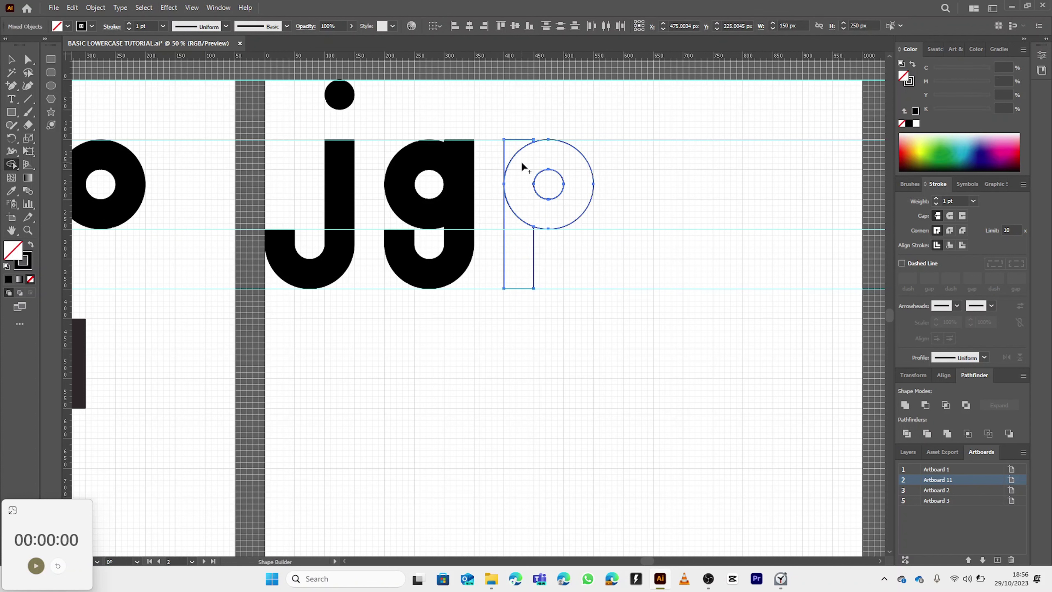
key(shift+x)
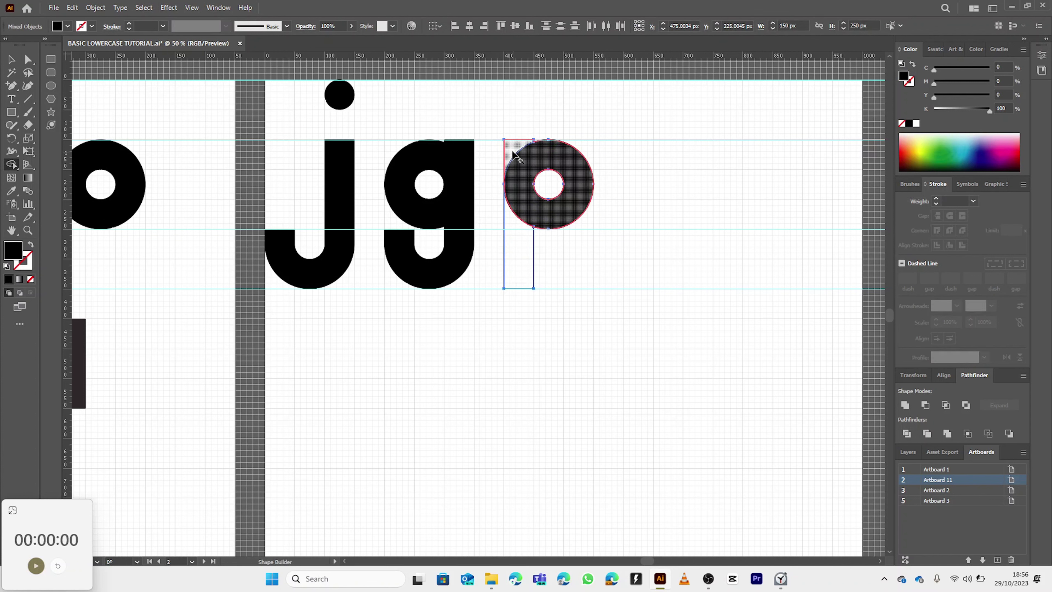
drag(526, 168, 521, 265)
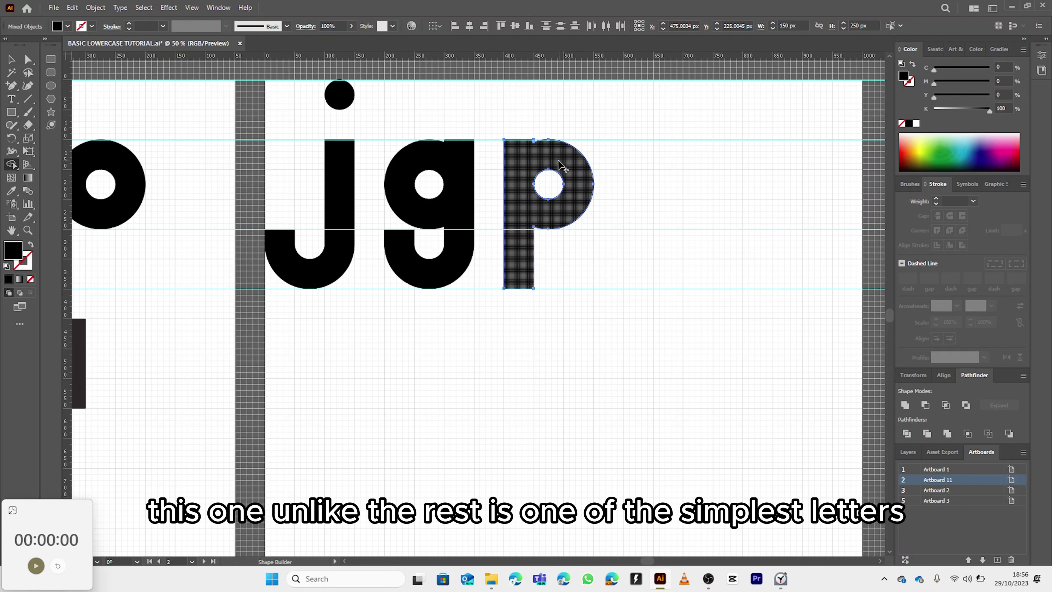
key(v)
click(620, 194)
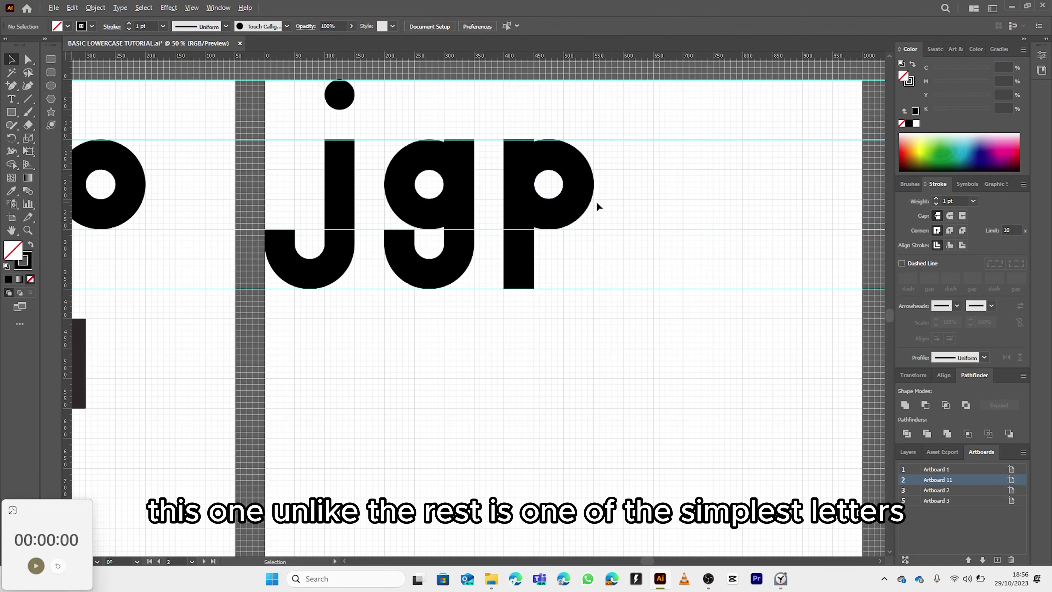
Remove the stroke from the finished p and deselect it
scroll(597, 206, up, 1)
scroll(598, 206, down, 1)
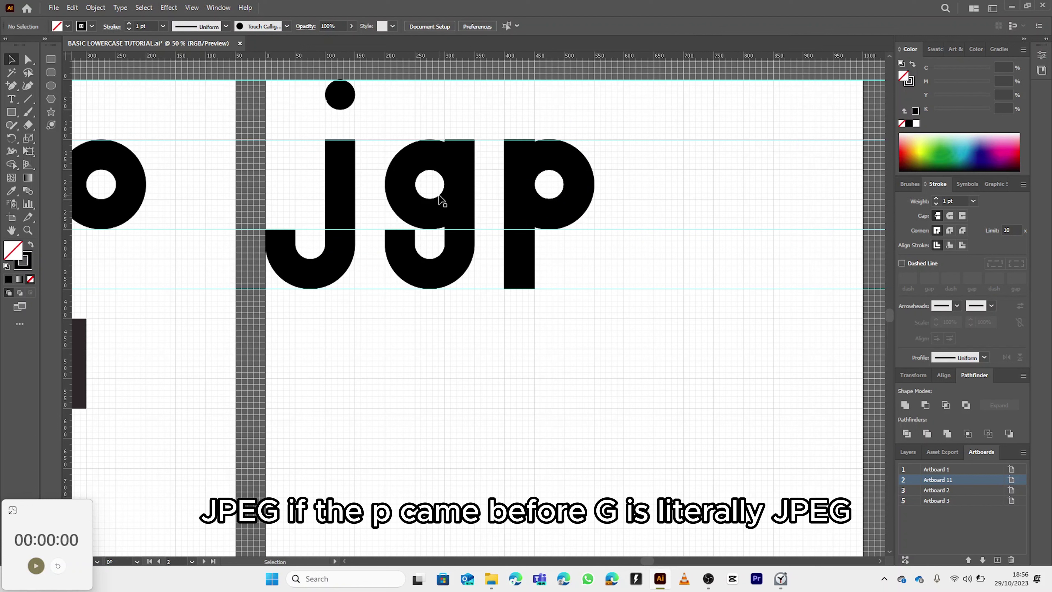
scroll(444, 204, down, 2)
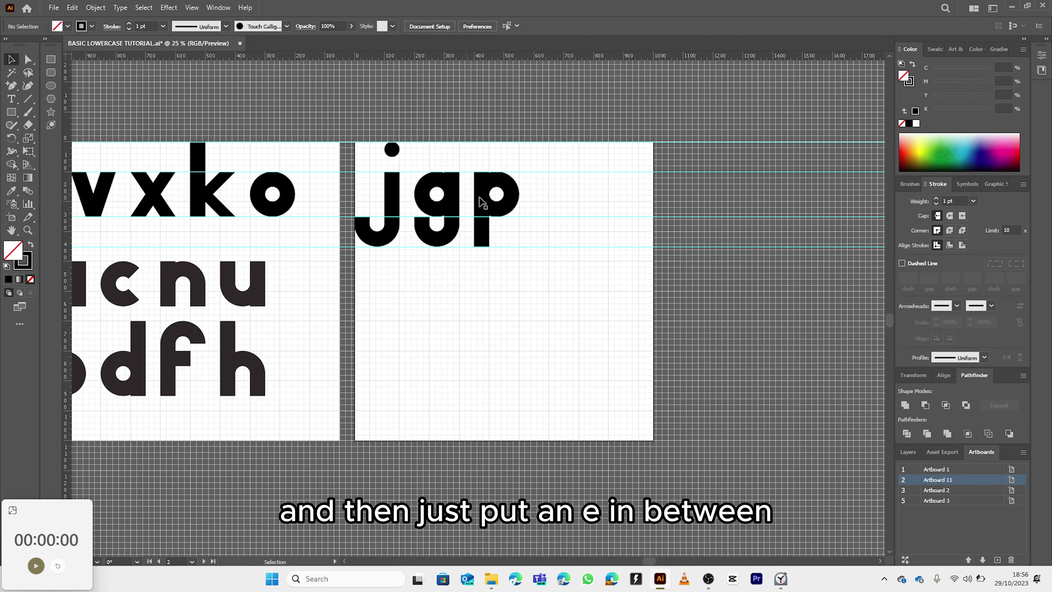
scroll(523, 216, up, 1)
scroll(523, 216, left, 2)
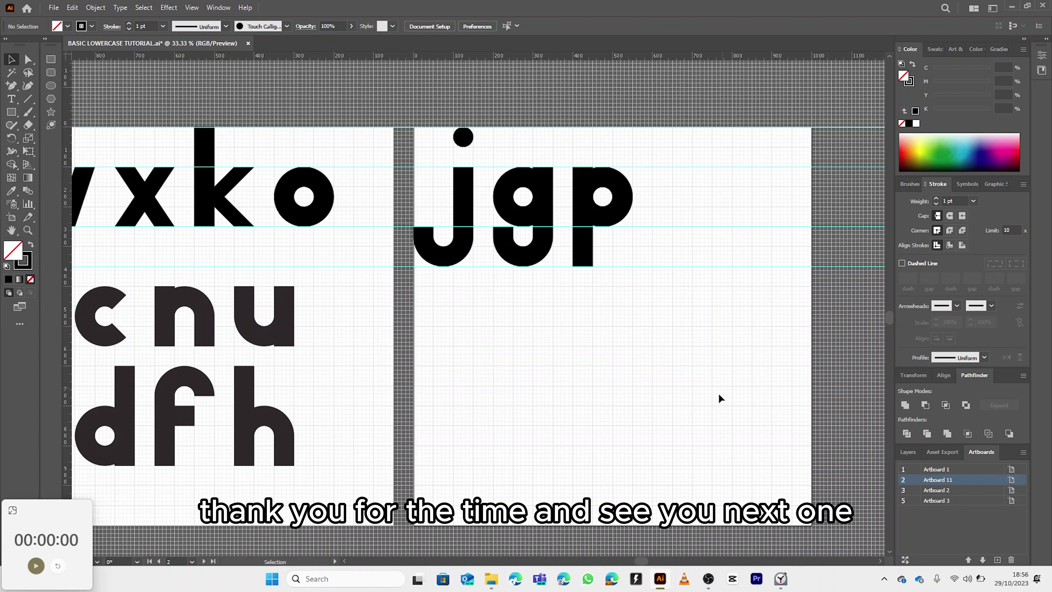
click(616, 202)
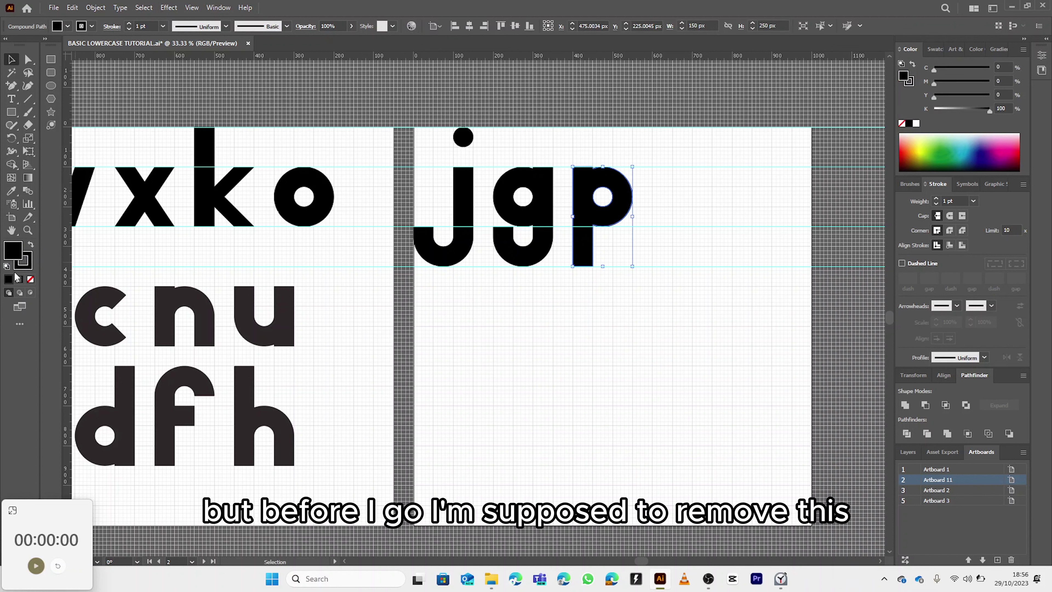
click(31, 278)
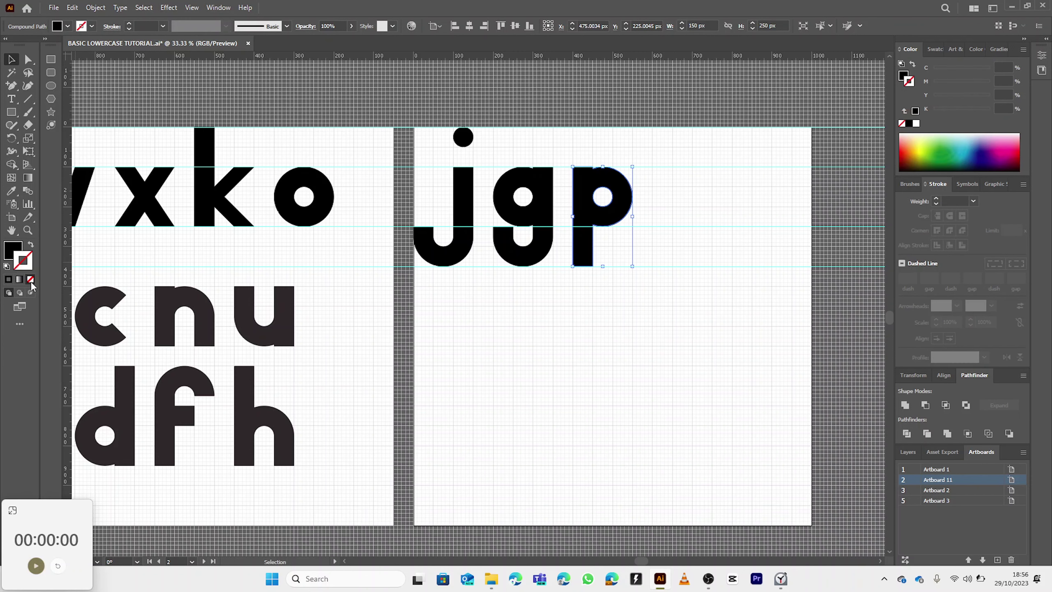
click(331, 251)
Set the stroke of the p's construction sketch on Artboard 2 to red to mark the letter as done
scroll(409, 334, left, 15)
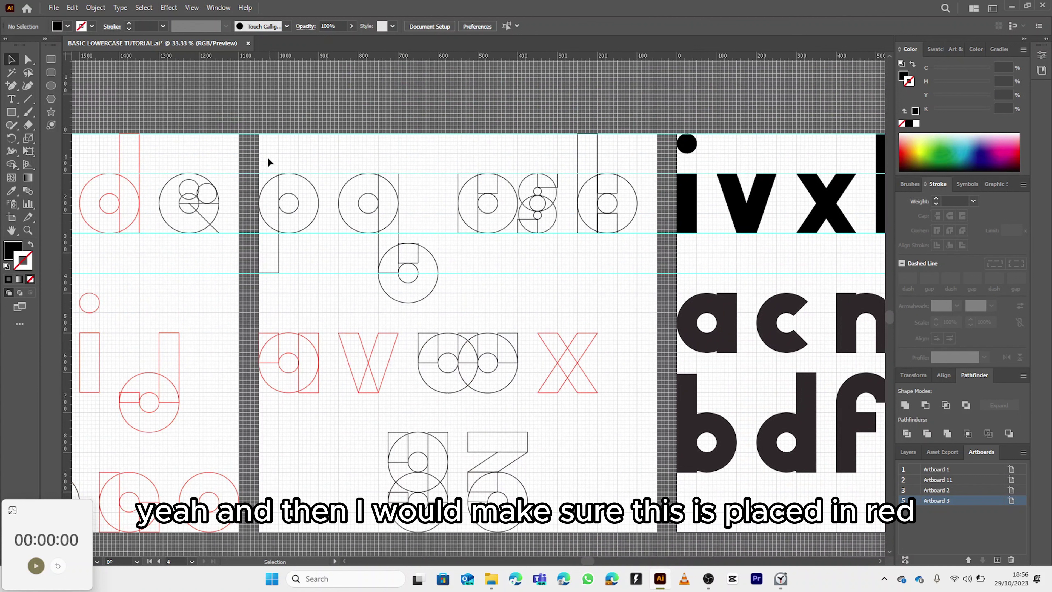
drag(270, 161, 299, 275)
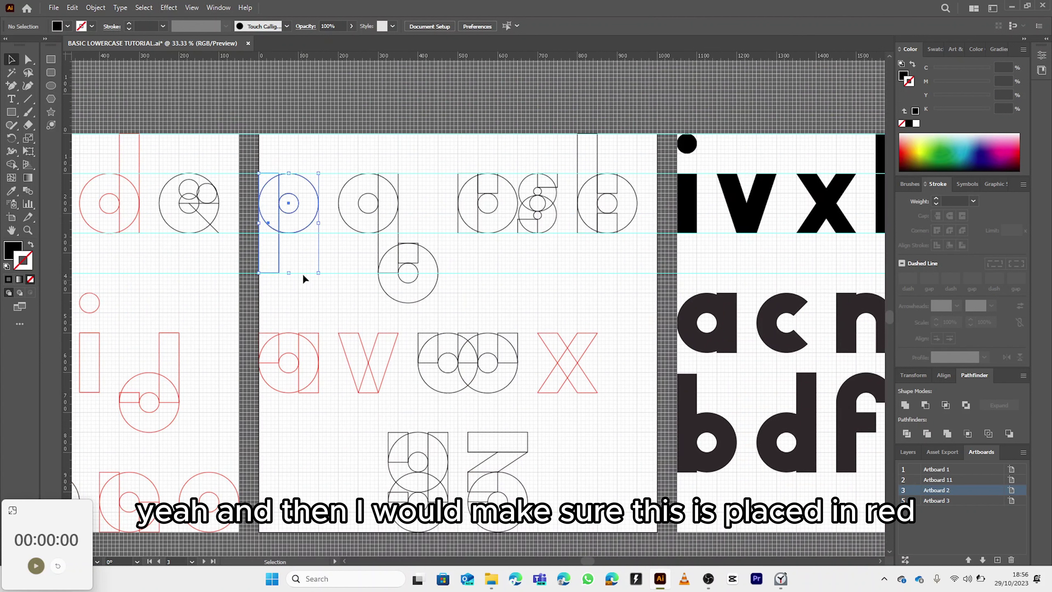
click(952, 49)
click(917, 78)
click(478, 107)
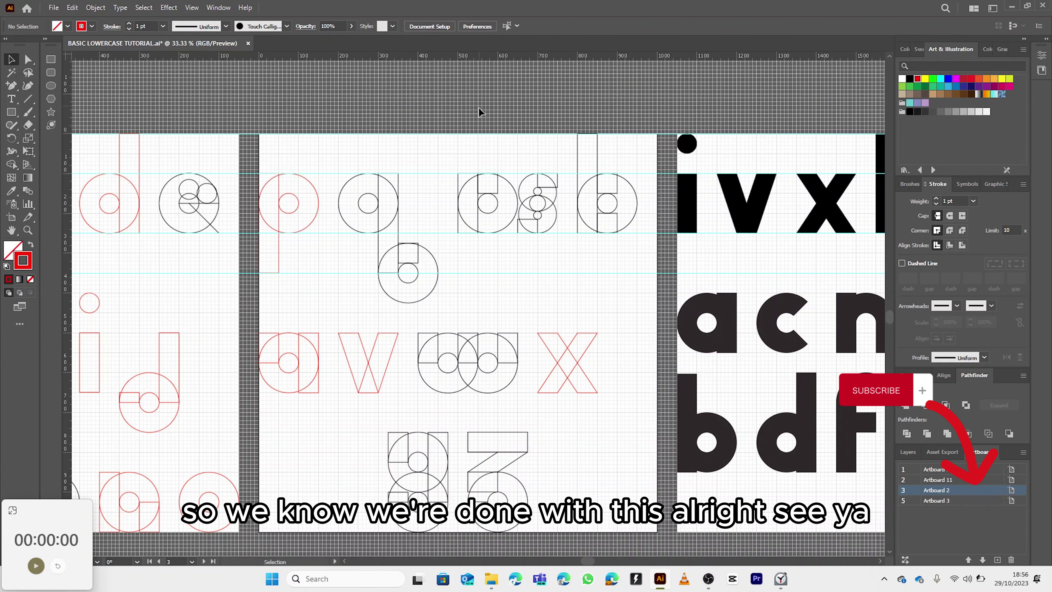
scroll(627, 272, right, 7)
scroll(627, 272, down, 2)
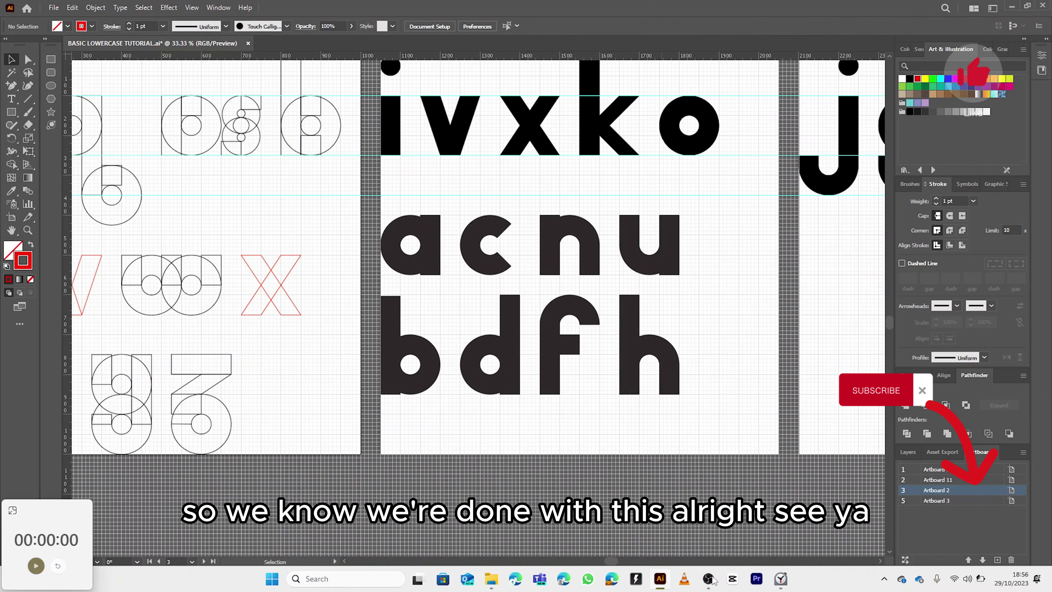